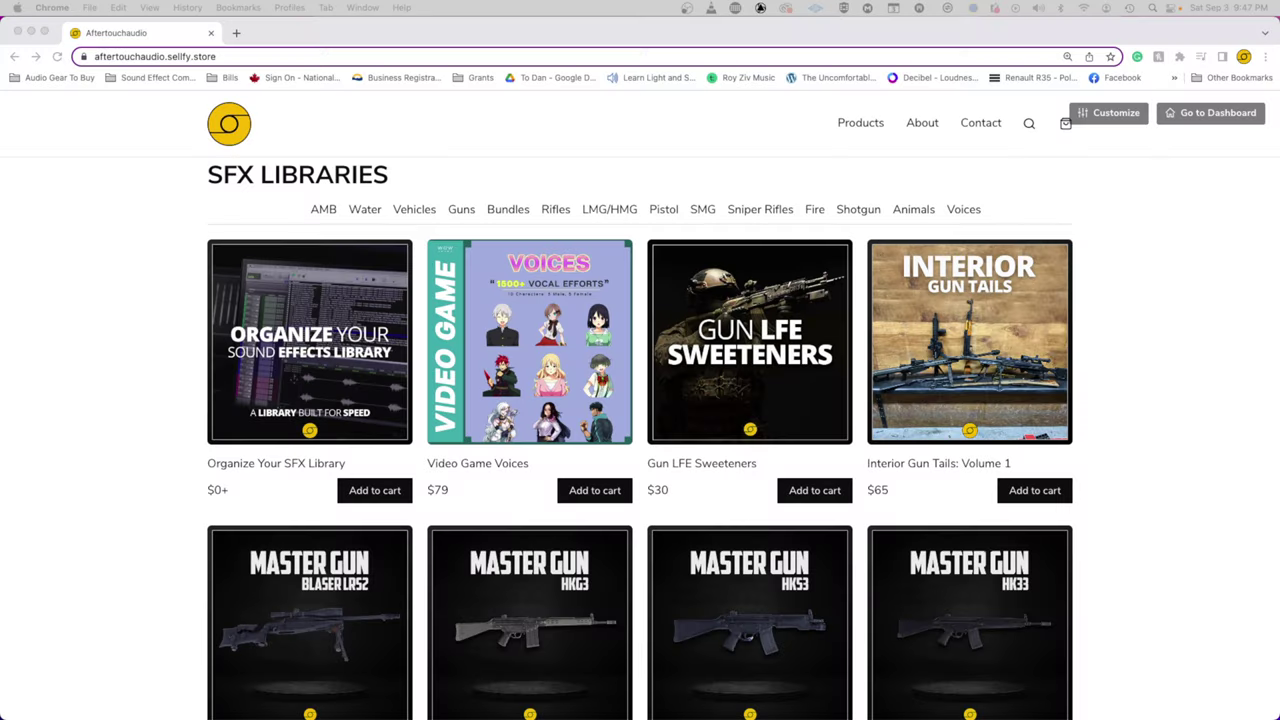
# Look through the gun and other SFX libraries offered on the Aftertouch Audio store page.
pyautogui.scroll(-5, 1101, 398)
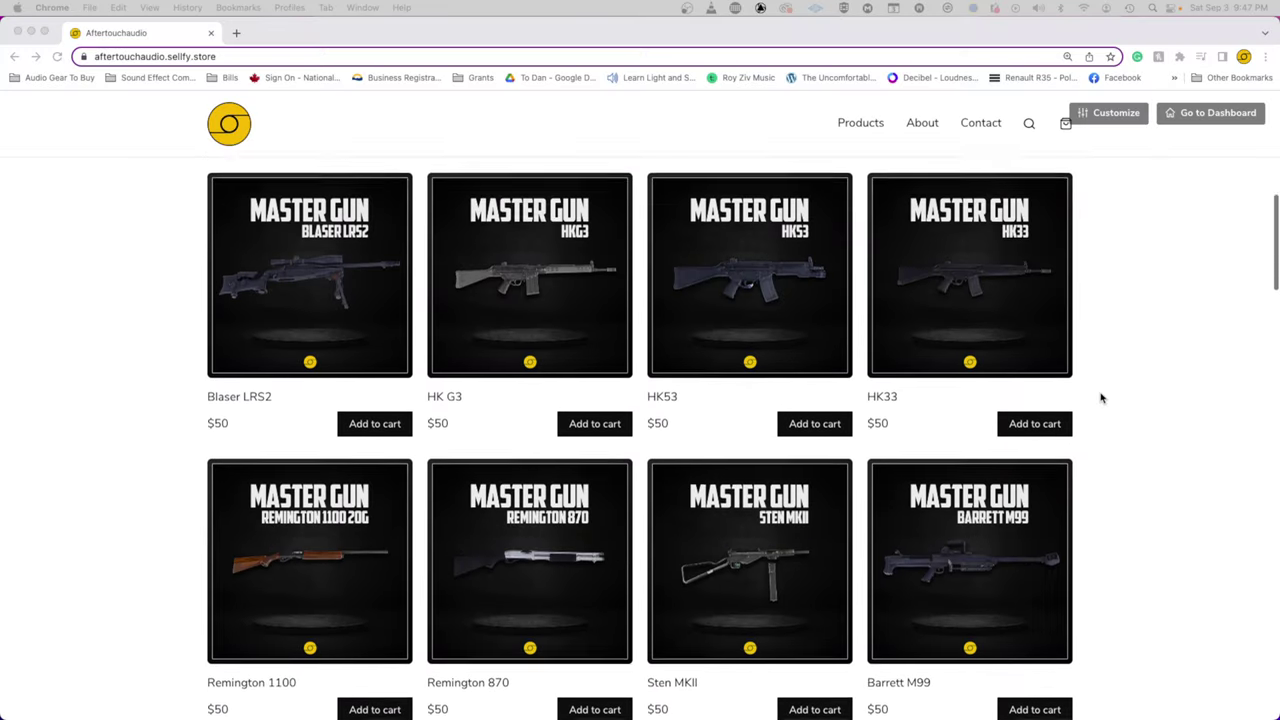
pyautogui.scroll(-7, 1101, 398)
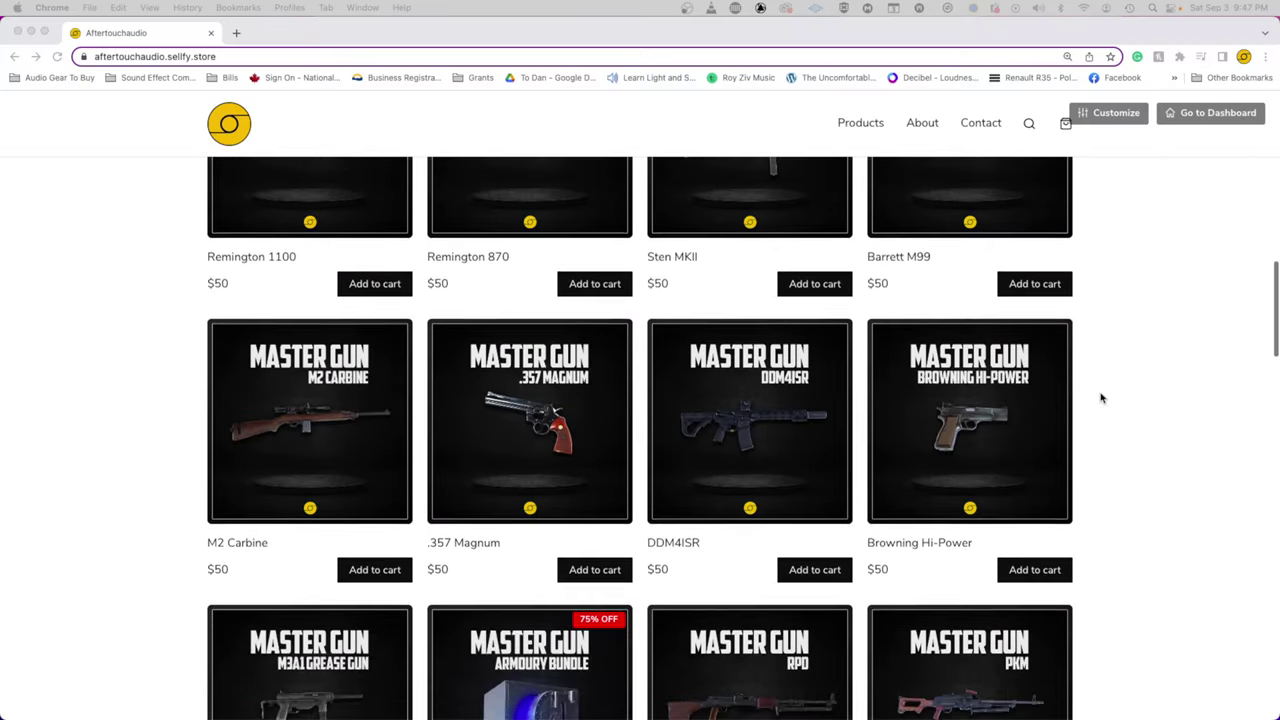
pyautogui.scroll(-12, 1101, 398)
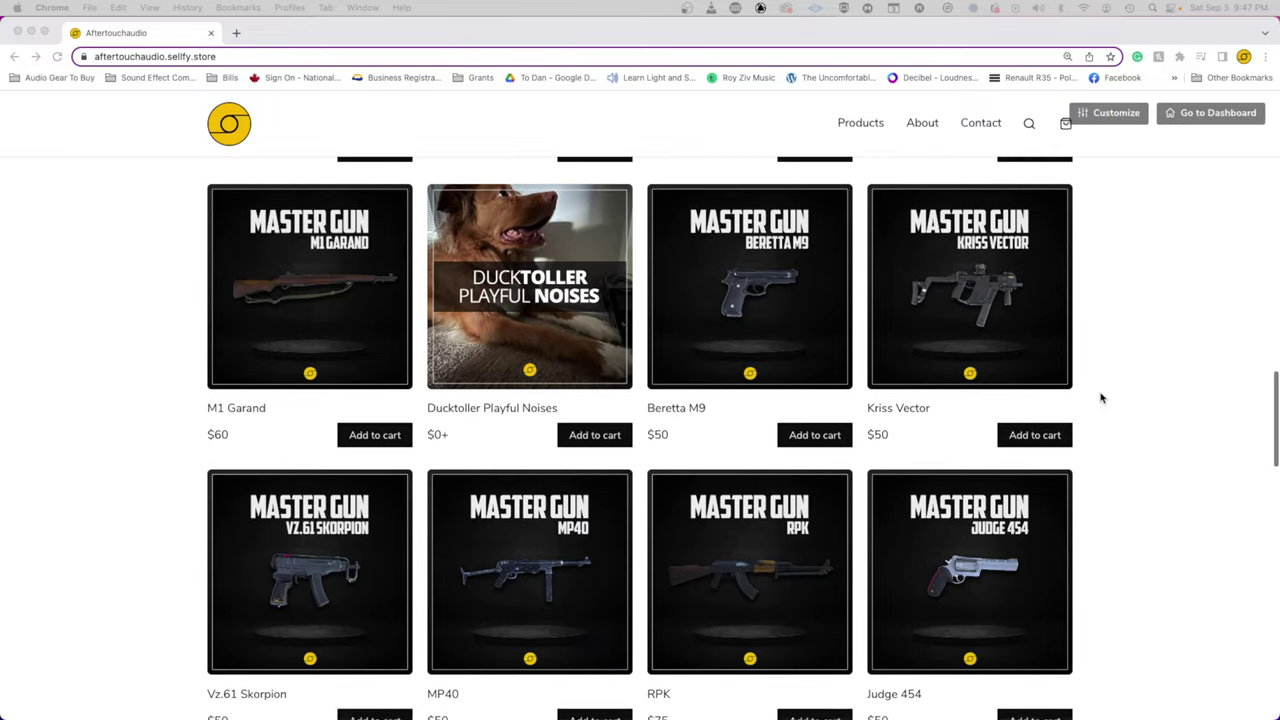
pyautogui.scroll(-8, 1101, 398)
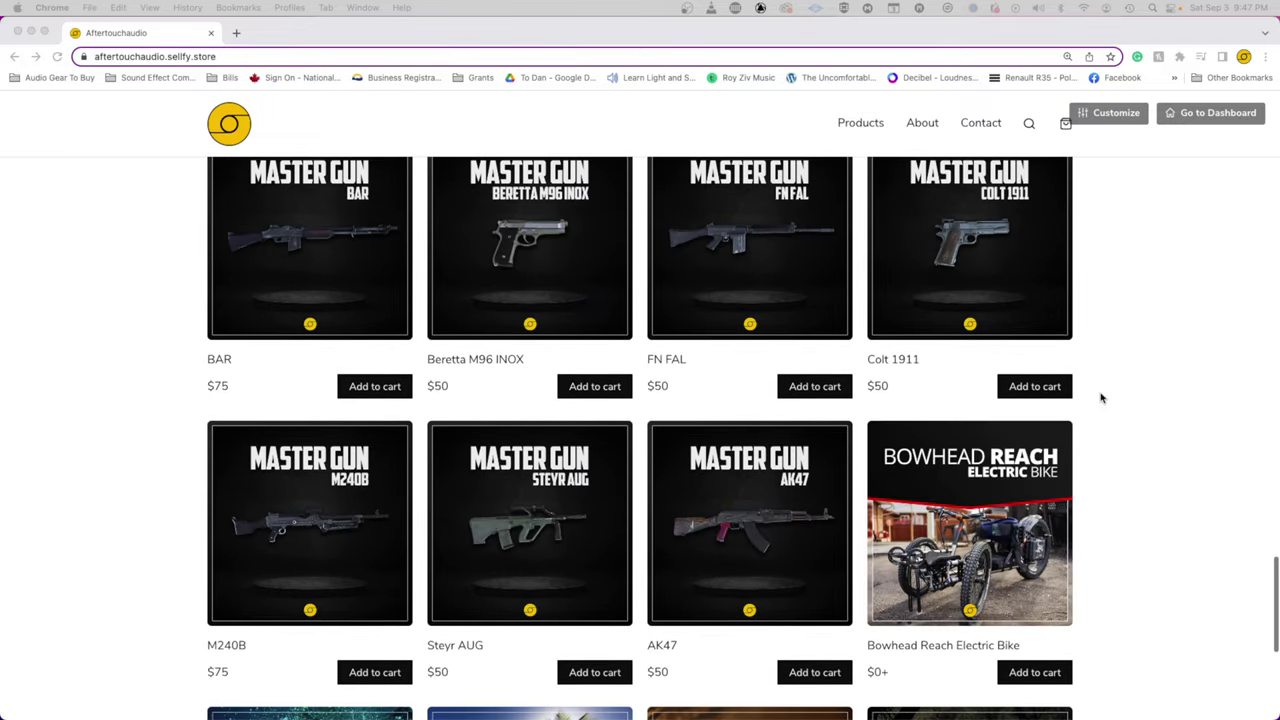
pyautogui.scroll(-2, 1101, 398)
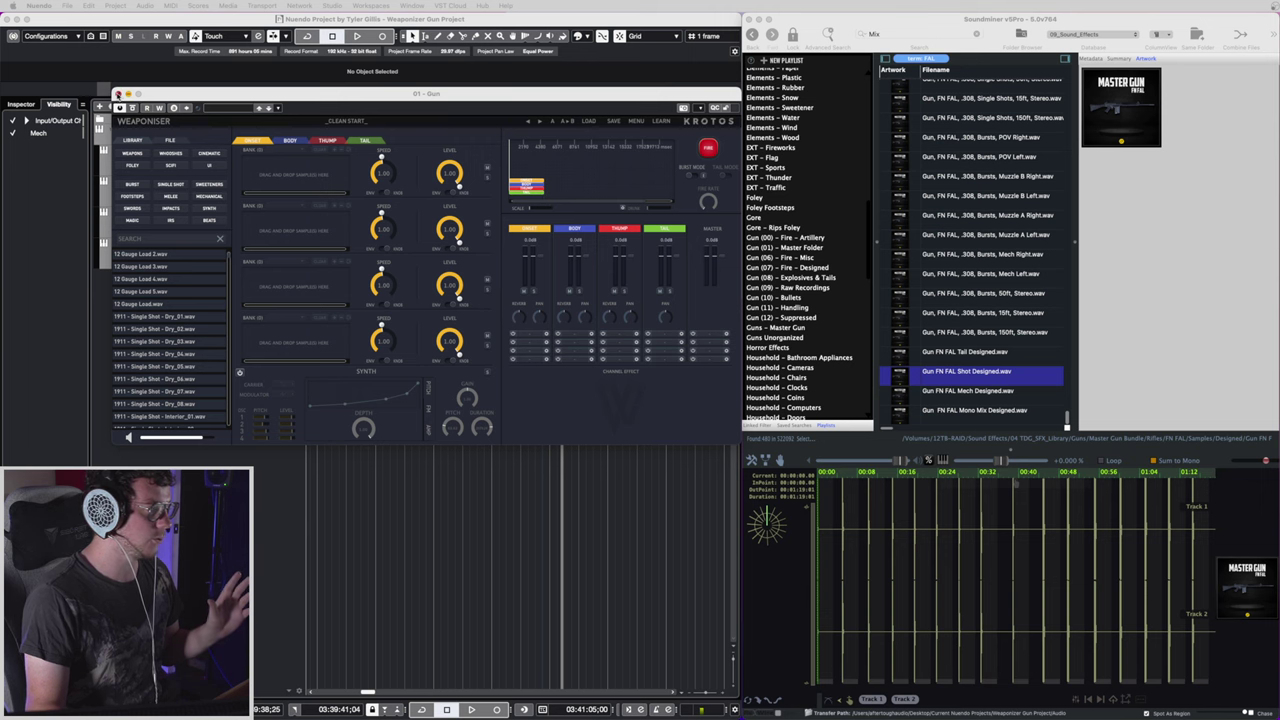
# Close the Weaponiser plug-in window in Nuendo and look over the Mech, Shot and LFE tracks.
pyautogui.click(117, 93)
pyautogui.click(289, 167)
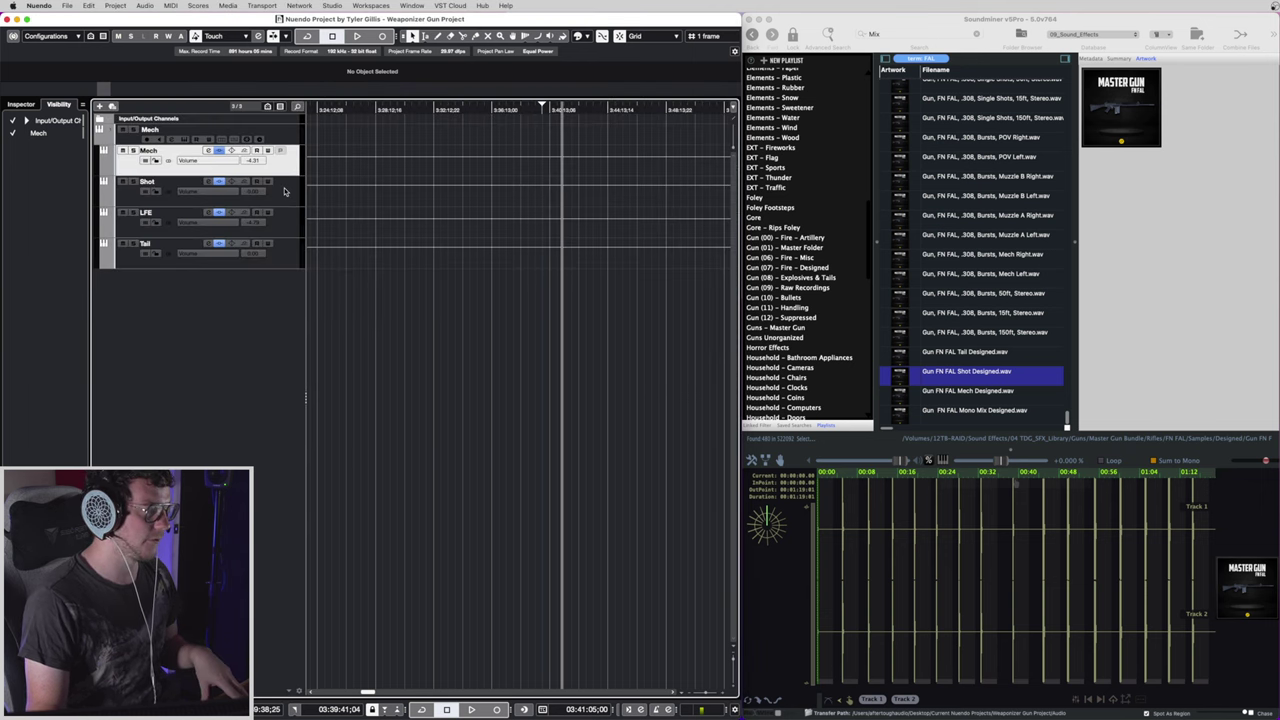
pyautogui.click(284, 191)
pyautogui.click(284, 232)
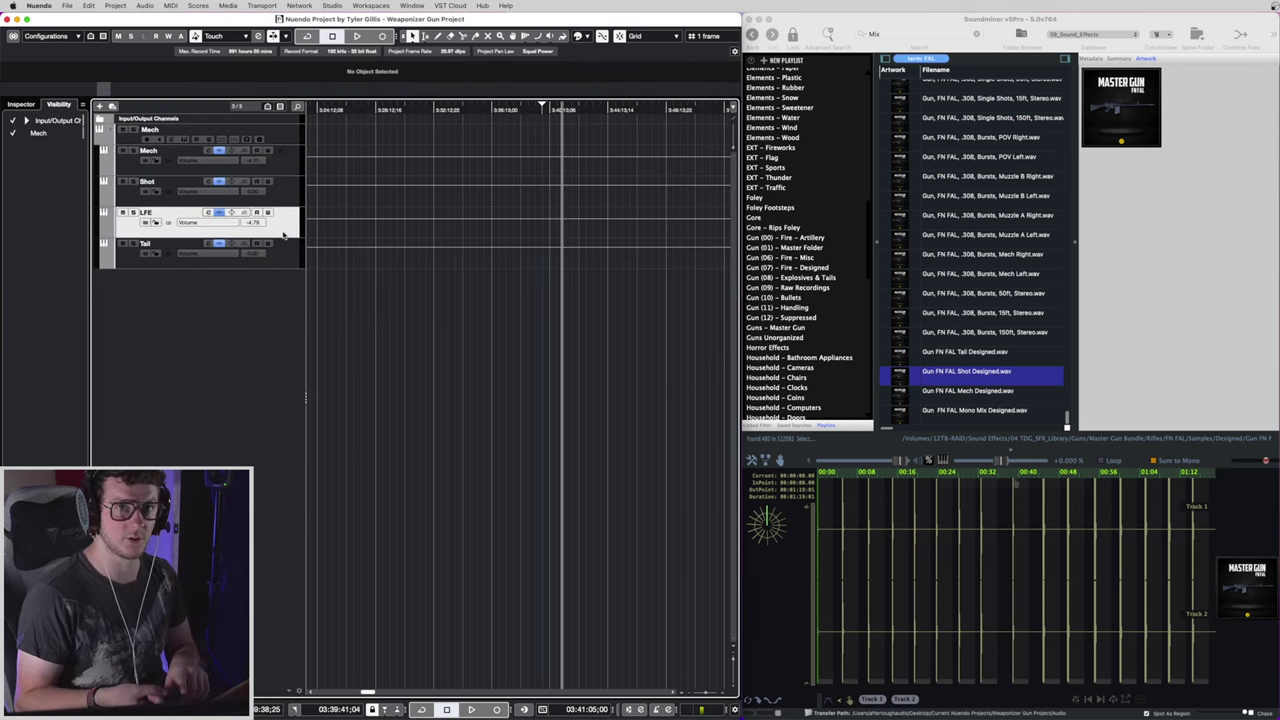
# Inspect the Pro-Q 3 and KClip 3 inserts in the Mech track's channel settings and close their windows.
pyautogui.click(205, 151)
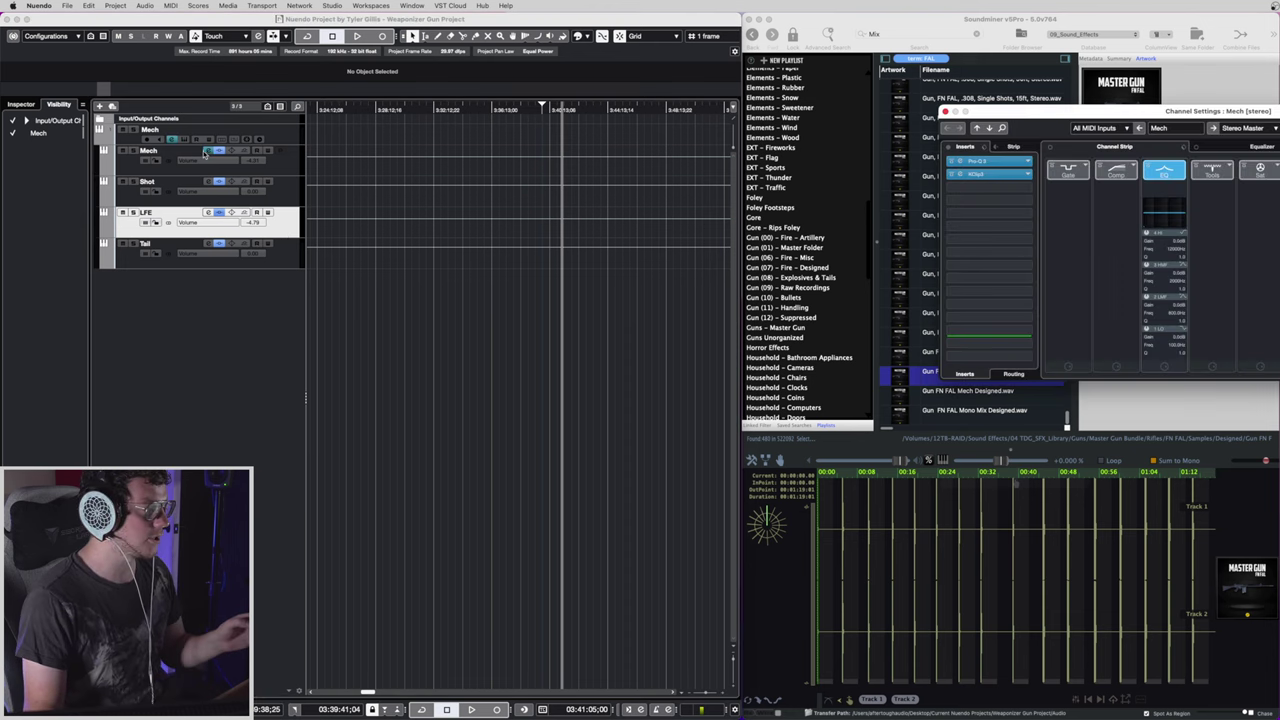
pyautogui.moveTo(1025, 127); pyautogui.dragTo(793, 145)
pyautogui.click(771, 183)
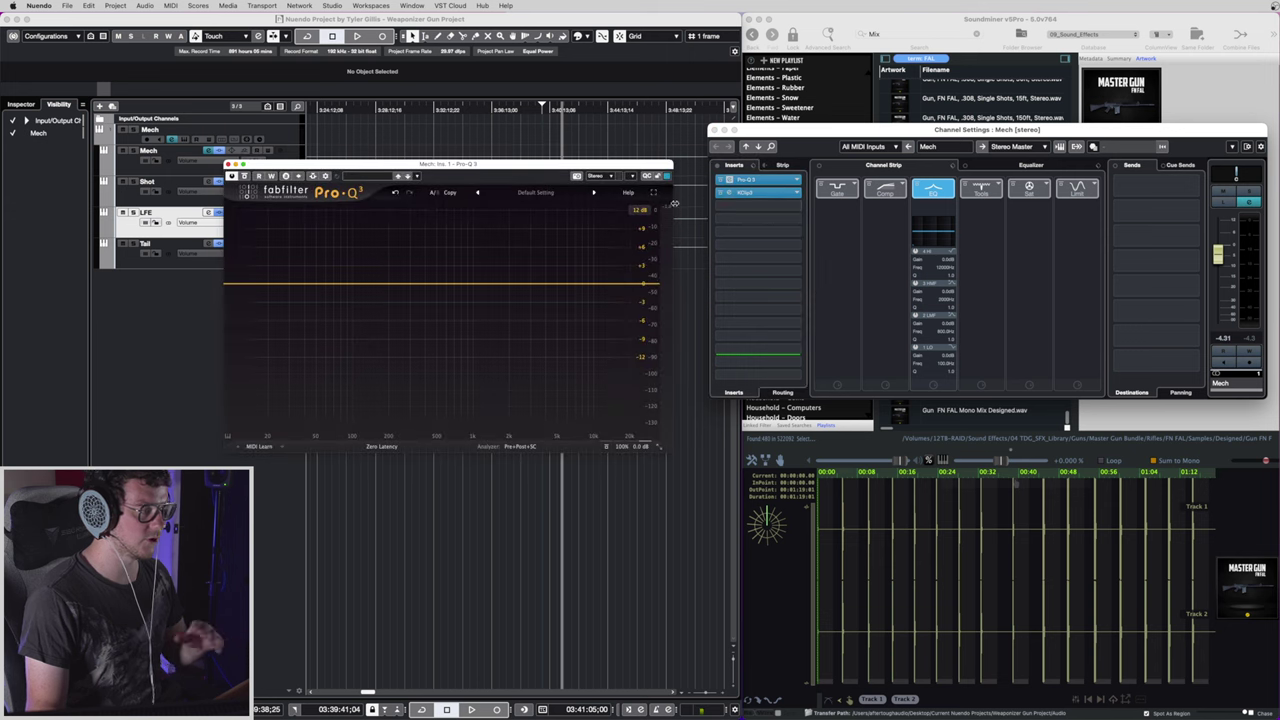
pyautogui.click(759, 194)
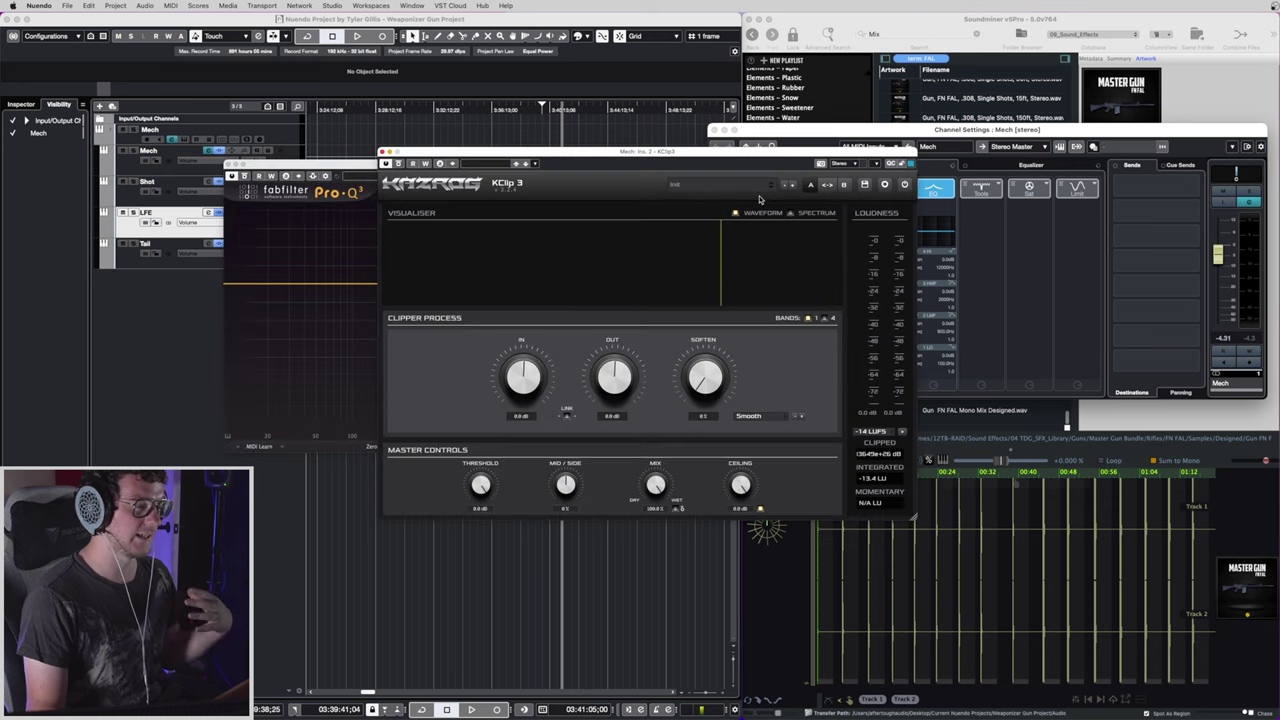
pyautogui.click(381, 151)
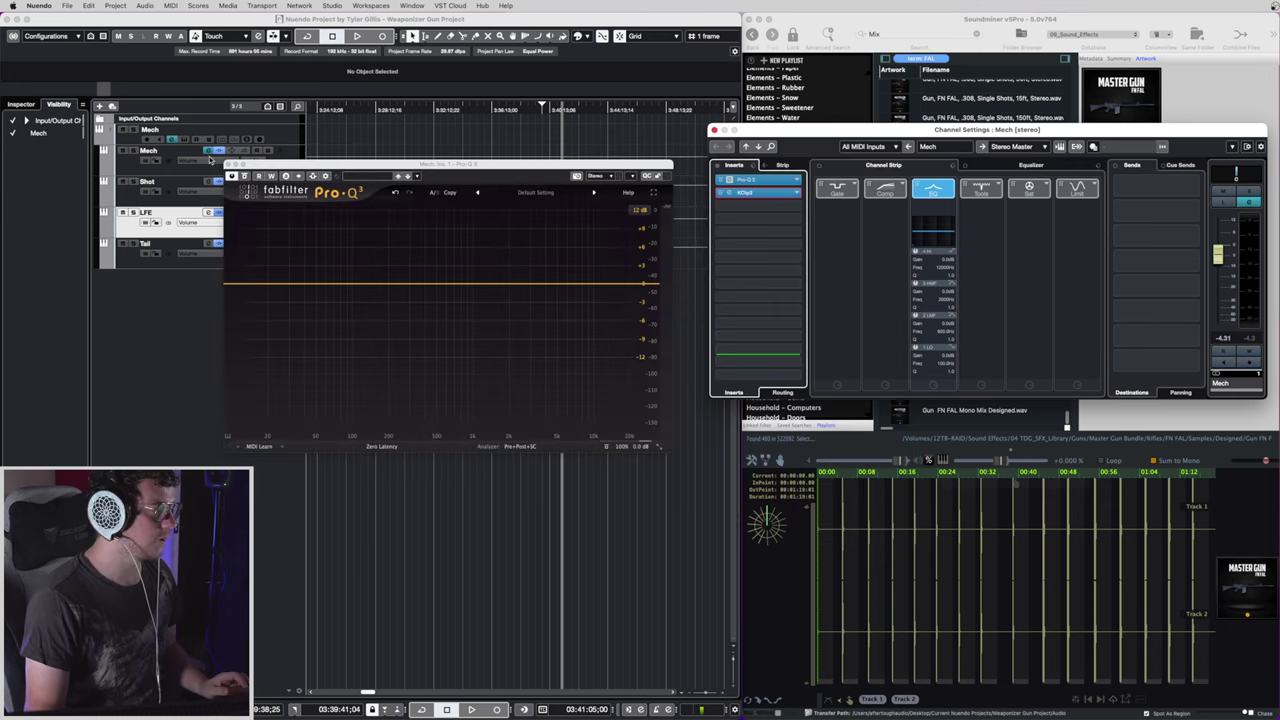
pyautogui.click(229, 166)
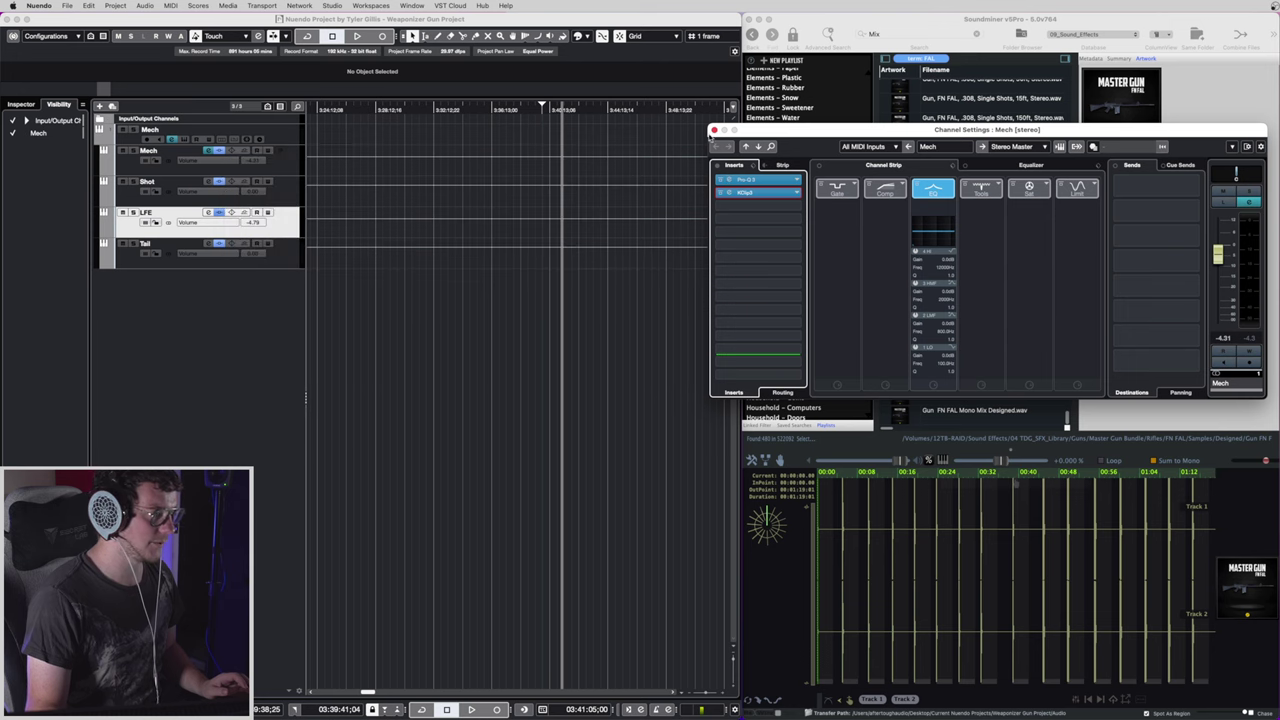
pyautogui.click(714, 131)
# Examine the Gullfoss Live and NUGEN ISL2 inserts on the Stereo Master channel in the MixConsole.
pyautogui.press('F3')
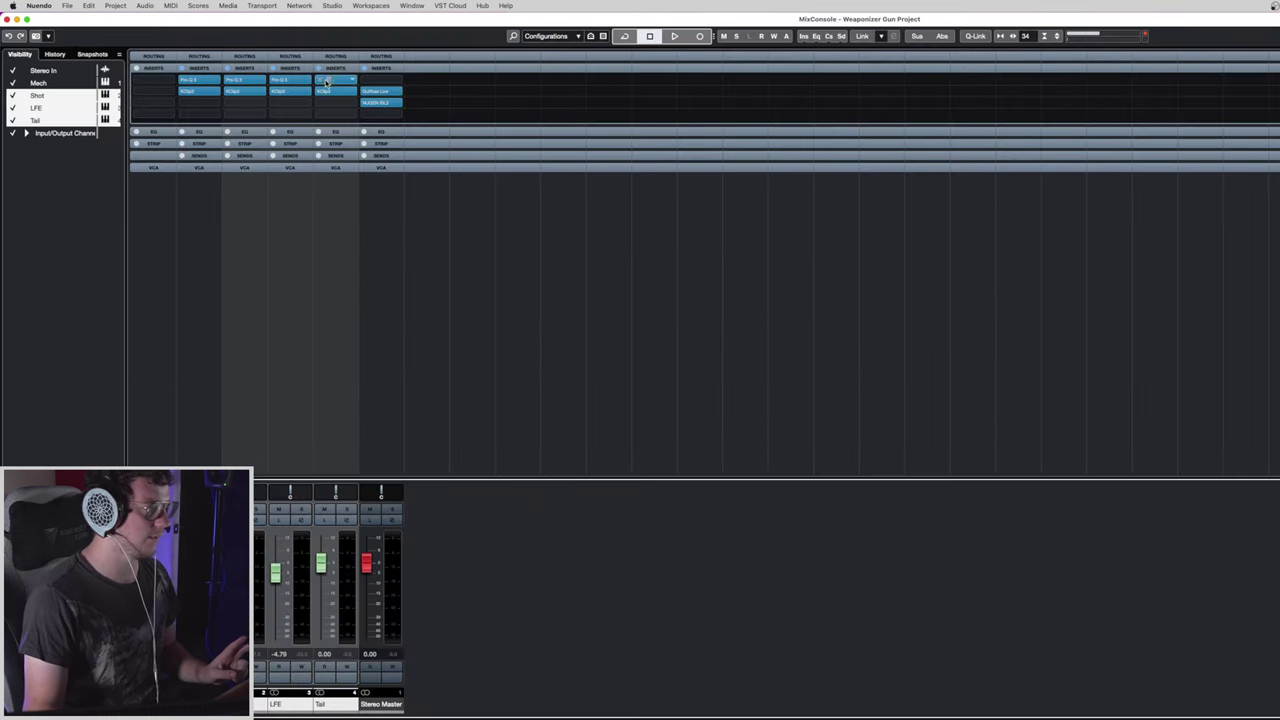
pyautogui.click(381, 90)
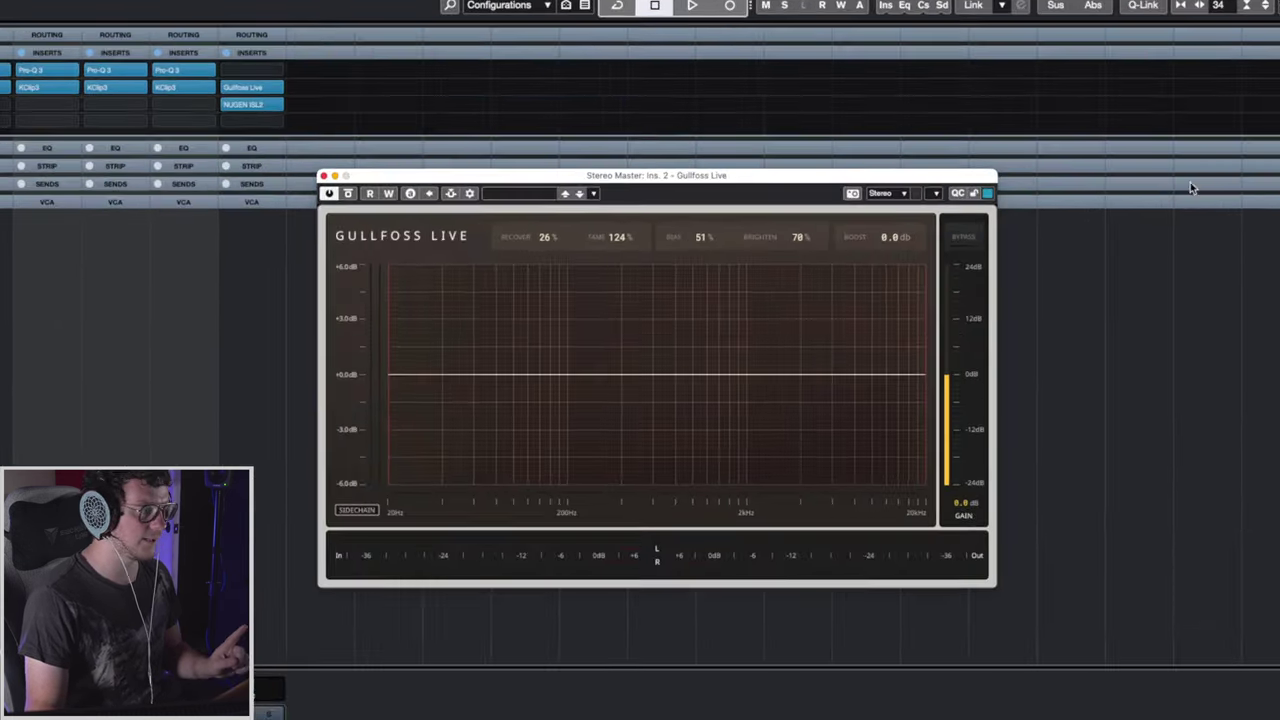
pyautogui.click(322, 176)
pyautogui.click(259, 105)
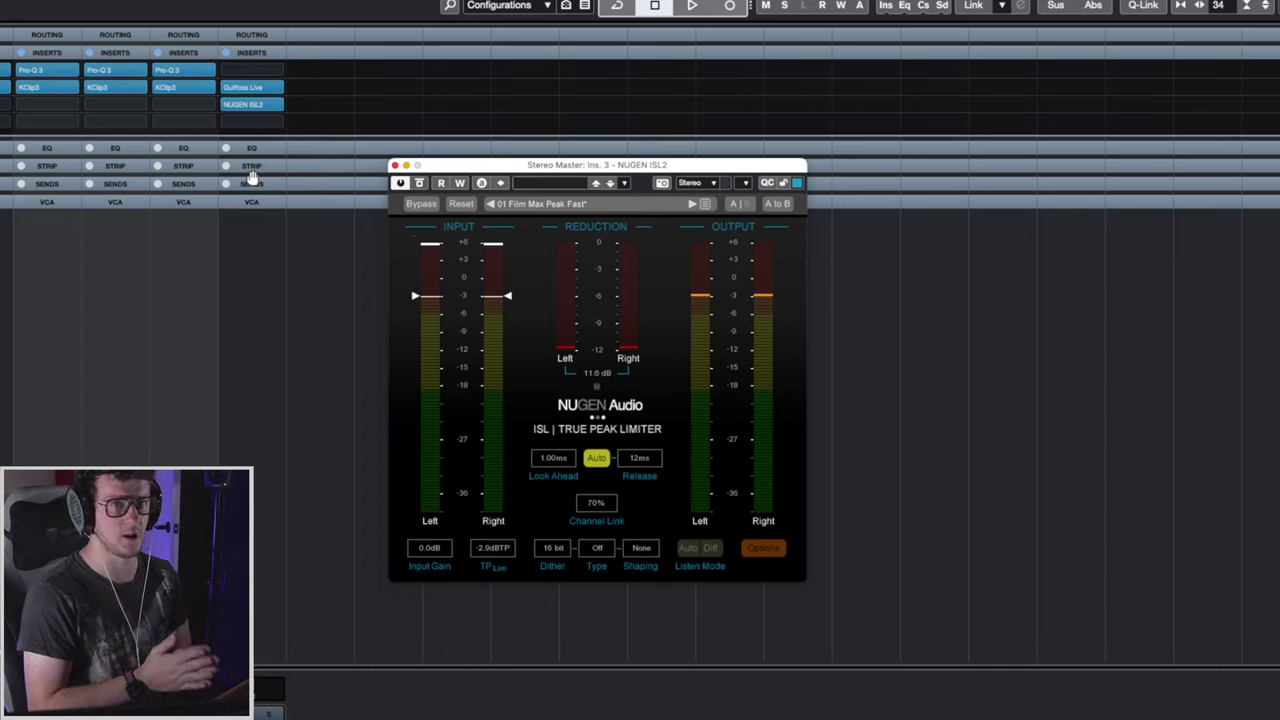
pyautogui.click(395, 165)
pyautogui.press('F3')
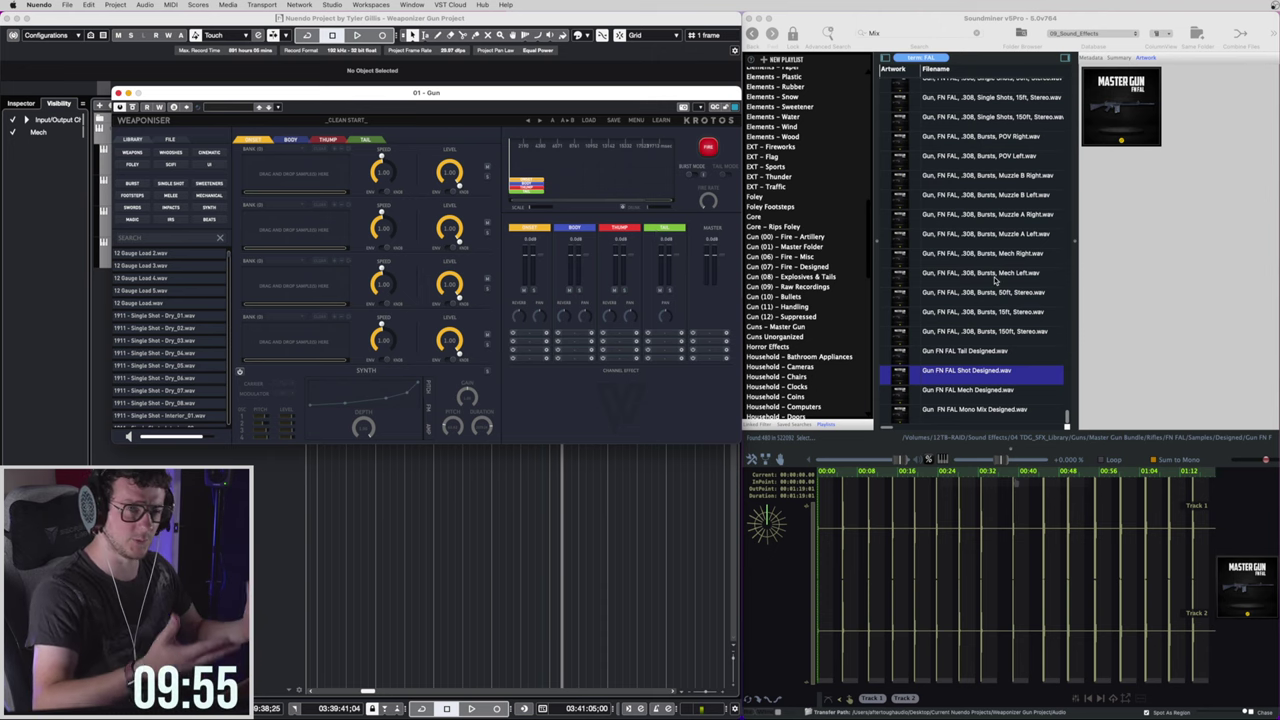
# Select Gun FN FAL Mech Designed.wav in Soundminer and set Adjust Tail to 3.00 secs for its detected audio regions.
pyautogui.moveTo(1019, 381); pyautogui.dragTo(358, 205)
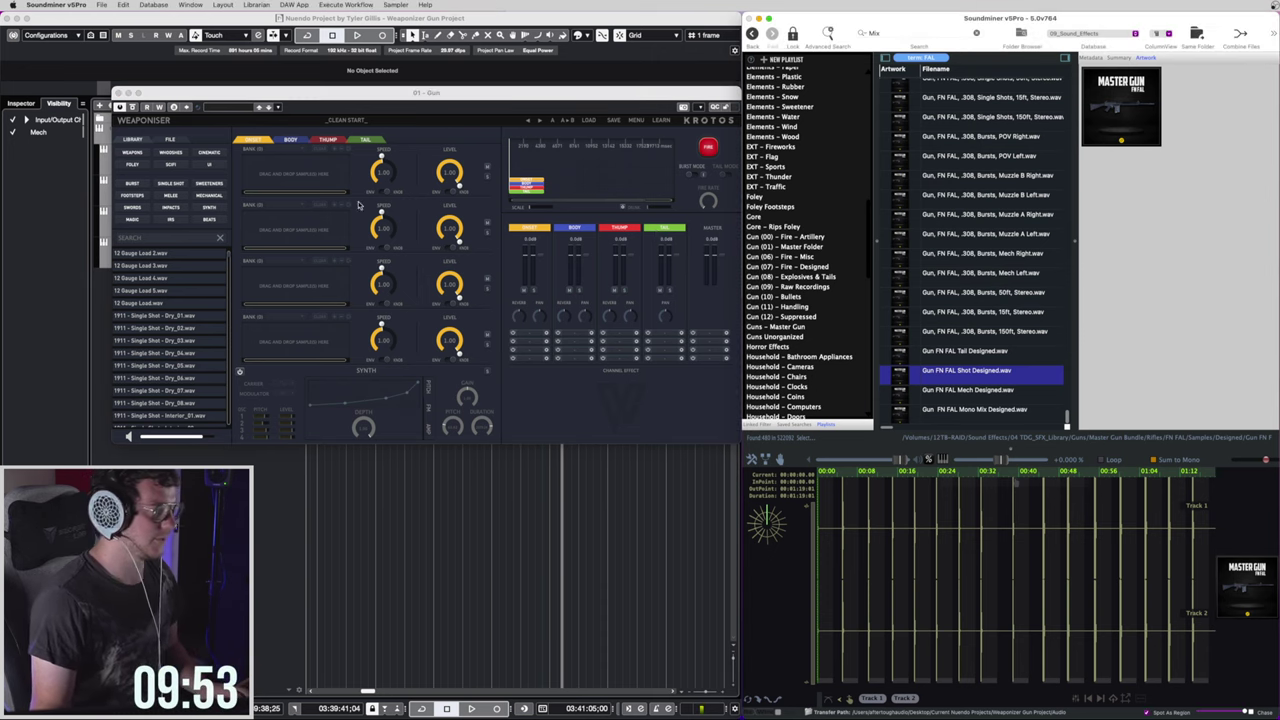
pyautogui.click(1015, 390)
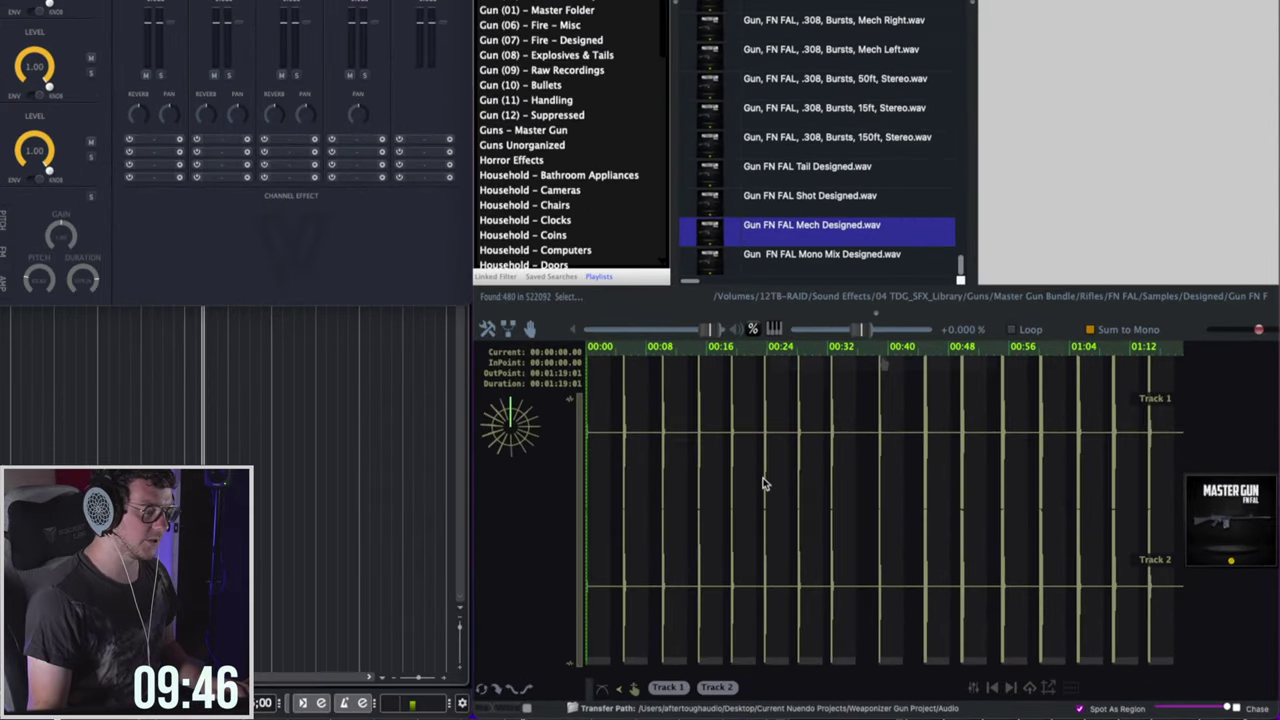
pyautogui.scroll(3, 875, 561)
pyautogui.scroll(5, 672, 482)
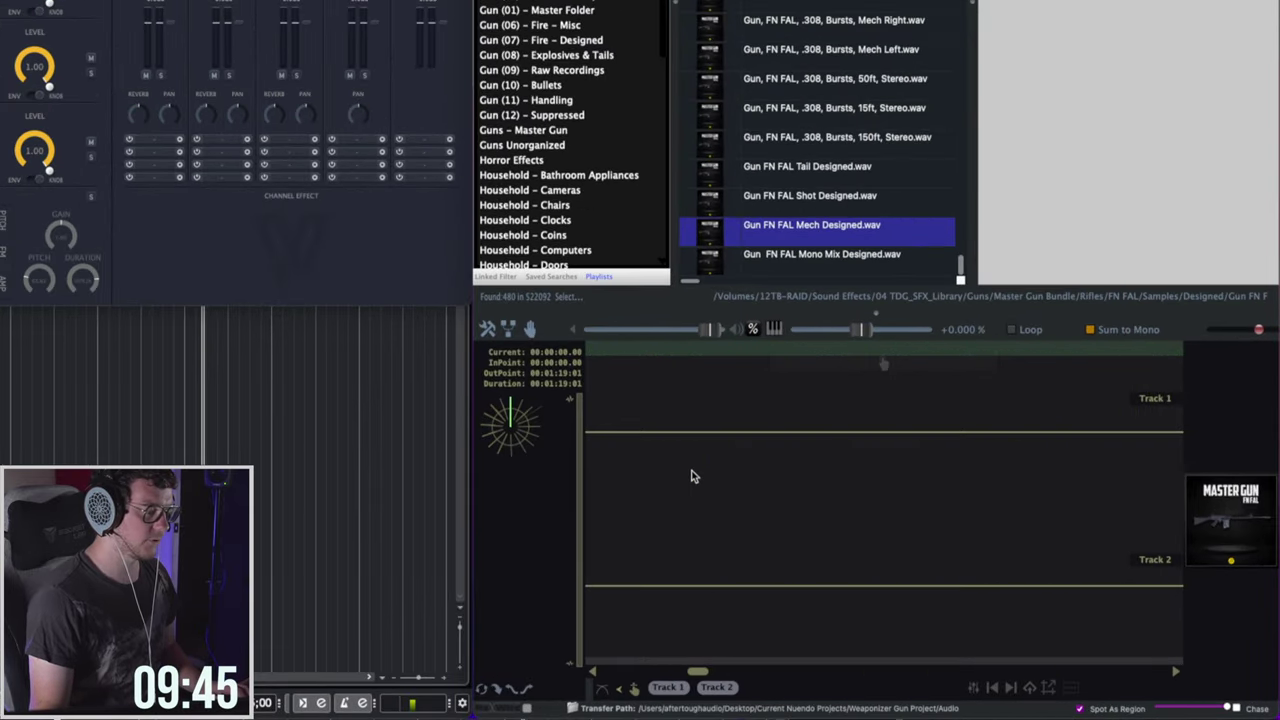
pyautogui.hscroll(-2, 686, 482)
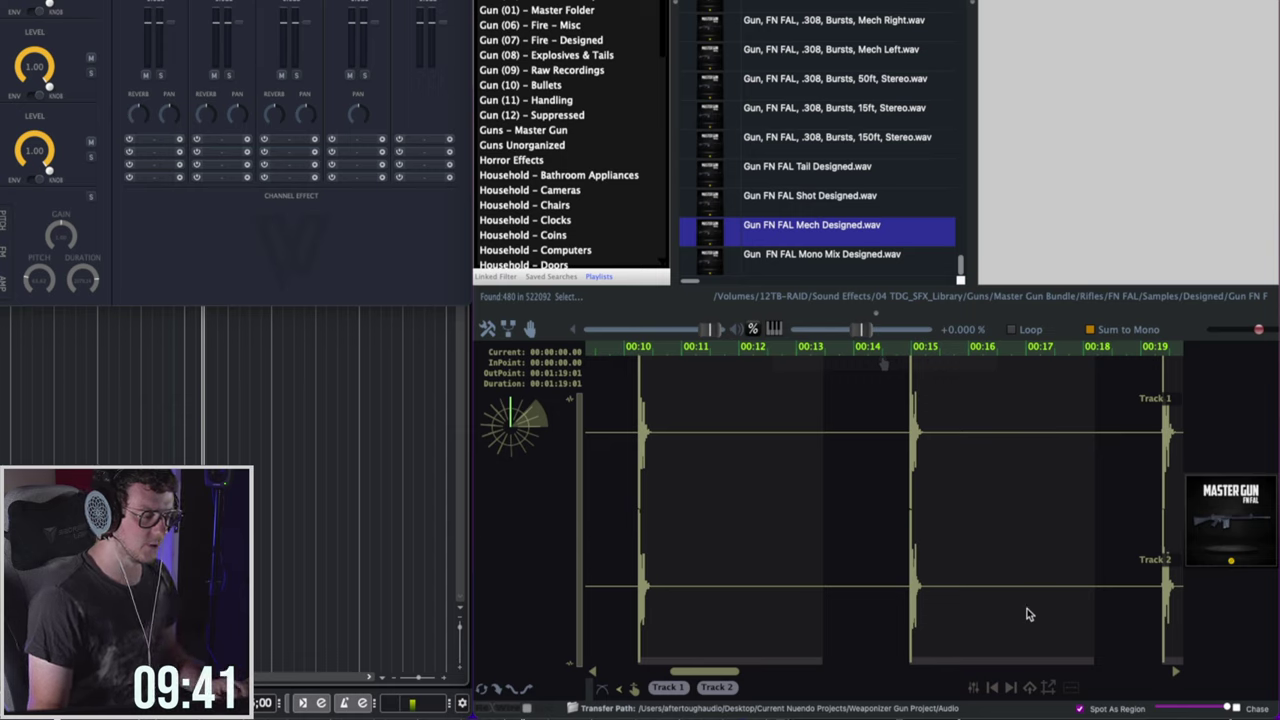
pyautogui.click(973, 690)
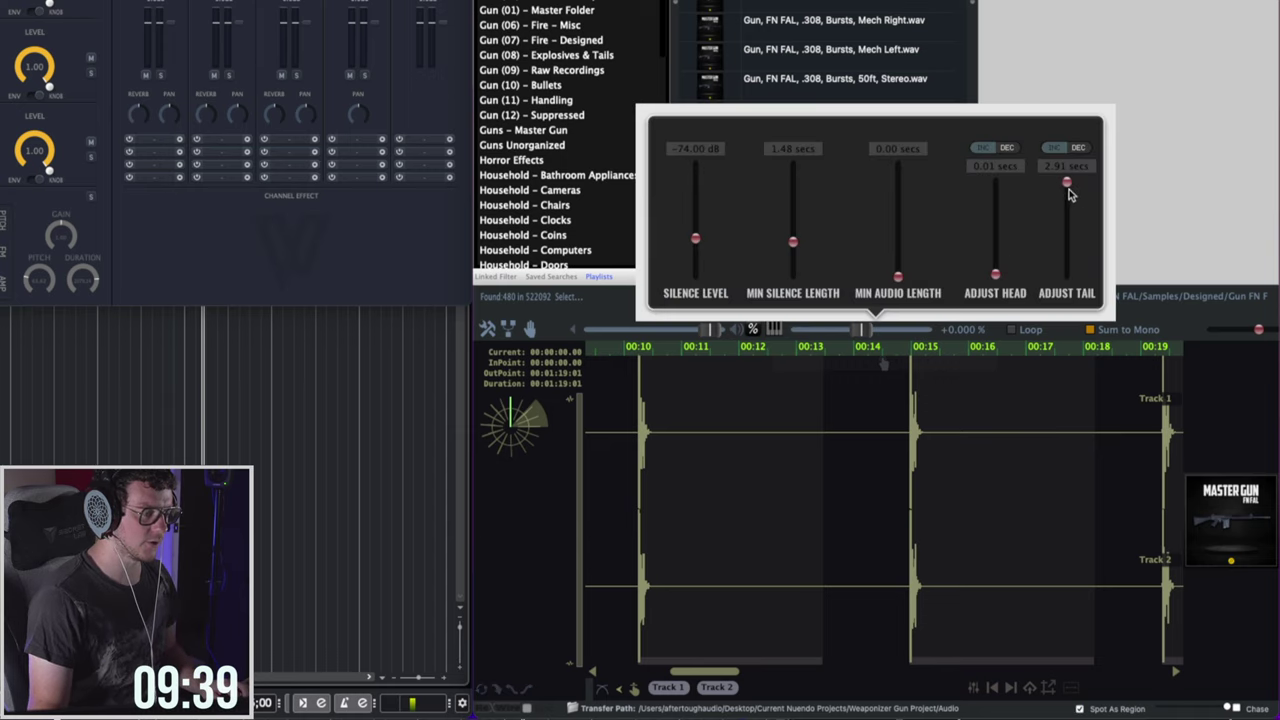
pyautogui.moveTo(1068, 194)
pyautogui.mouseDown()
pyautogui.moveTo(1067, 245)
pyautogui.moveTo(1067, 179)
pyautogui.mouseUp()
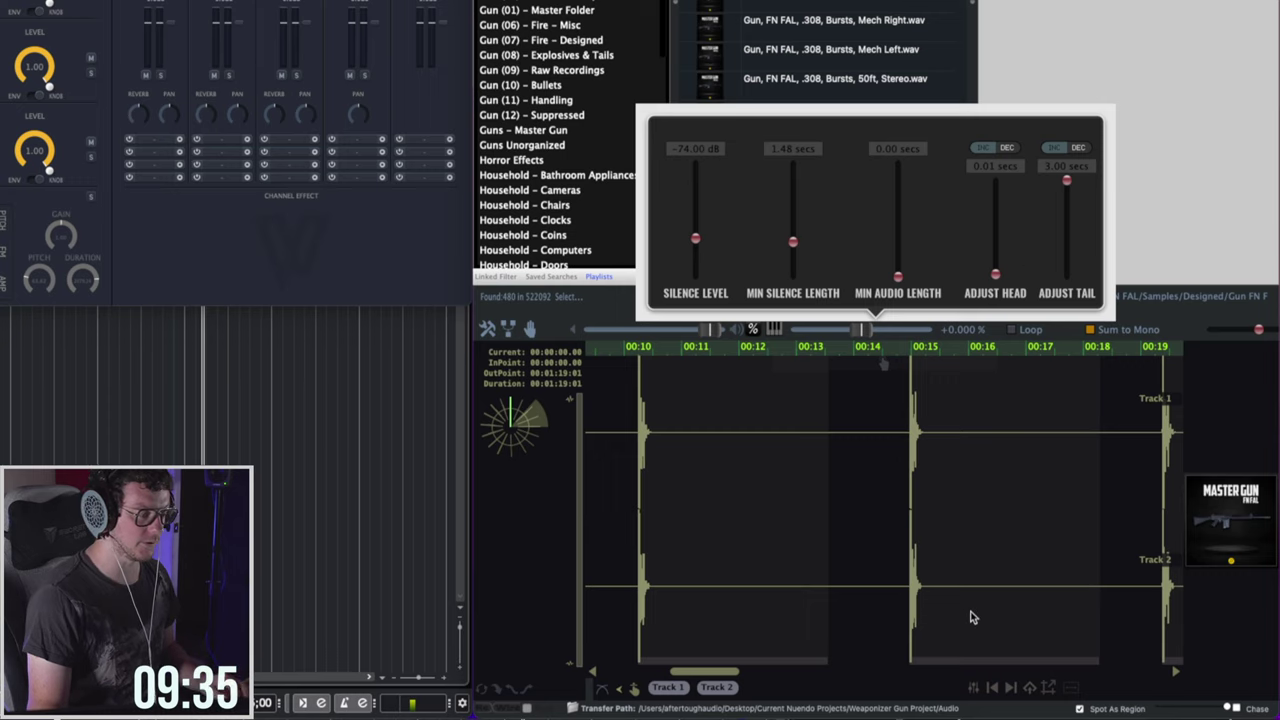
pyautogui.click(975, 694)
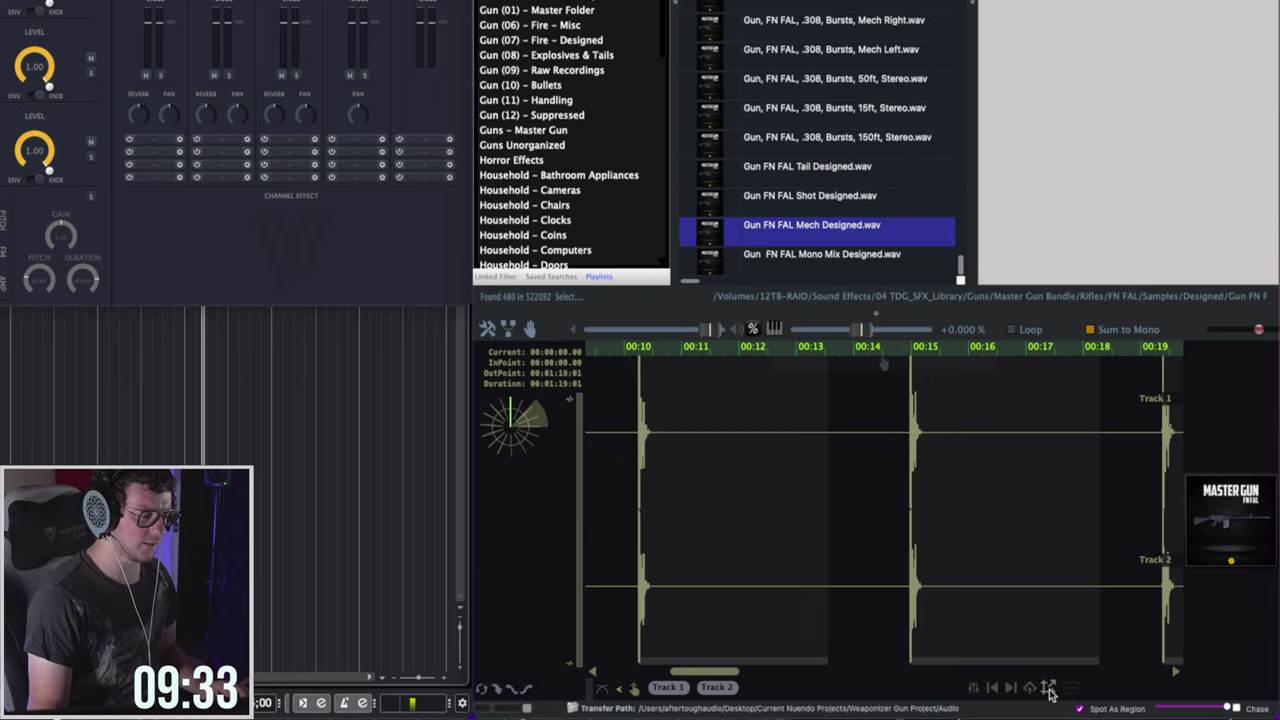
# Load the Mech Designed regions into Weaponiser's first Onset sample bank and fire them as a test.
pyautogui.moveTo(1014, 566); pyautogui.dragTo(351, 213)
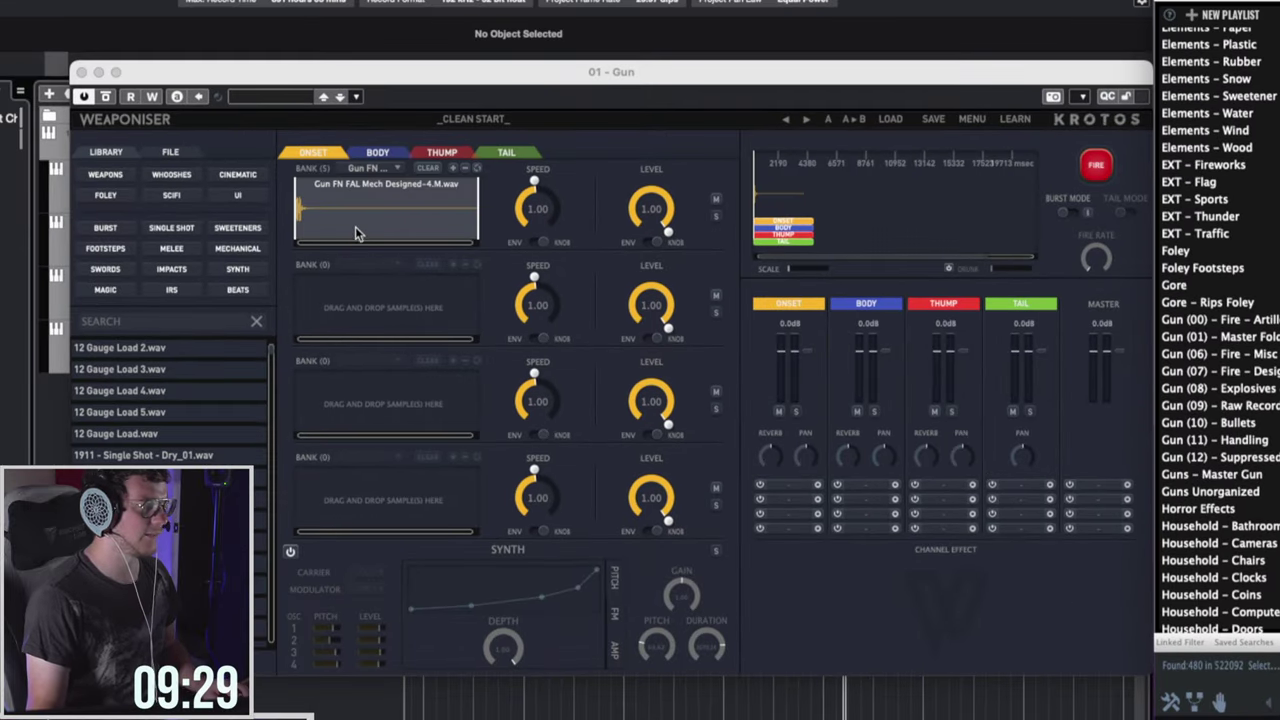
pyautogui.click(1094, 176)
pyautogui.click(1094, 178)
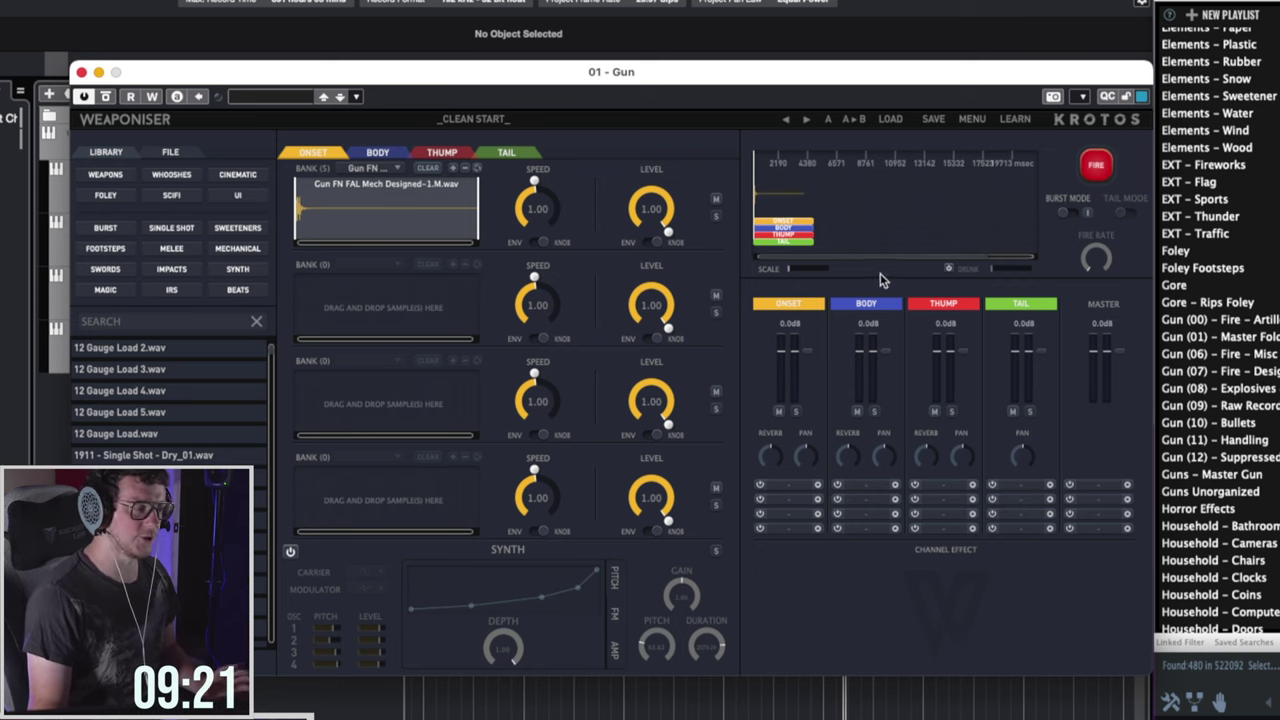
# Trim the silence before the transient of the Mech Designed-1 sample in the Onset bank and audition it.
pyautogui.click(808, 268)
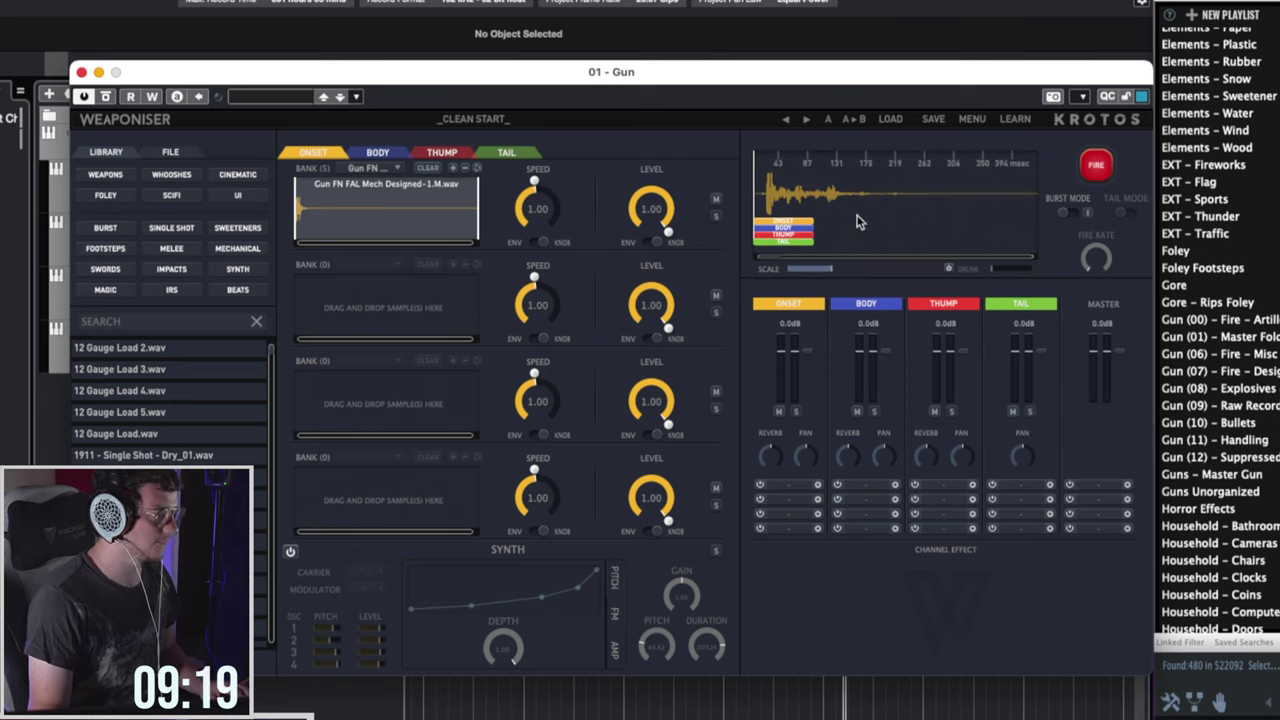
pyautogui.click(451, 167)
pyautogui.click(451, 167)
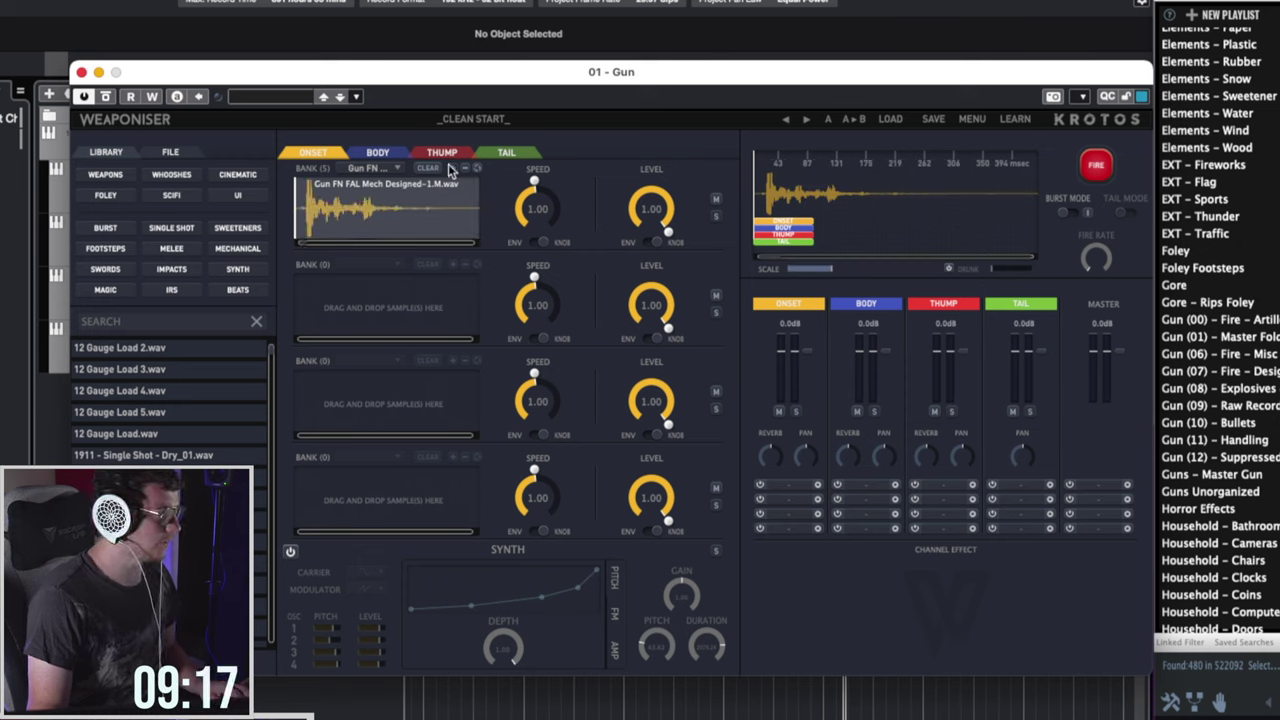
pyautogui.click(451, 167)
pyautogui.click(451, 167)
pyautogui.click(451, 167)
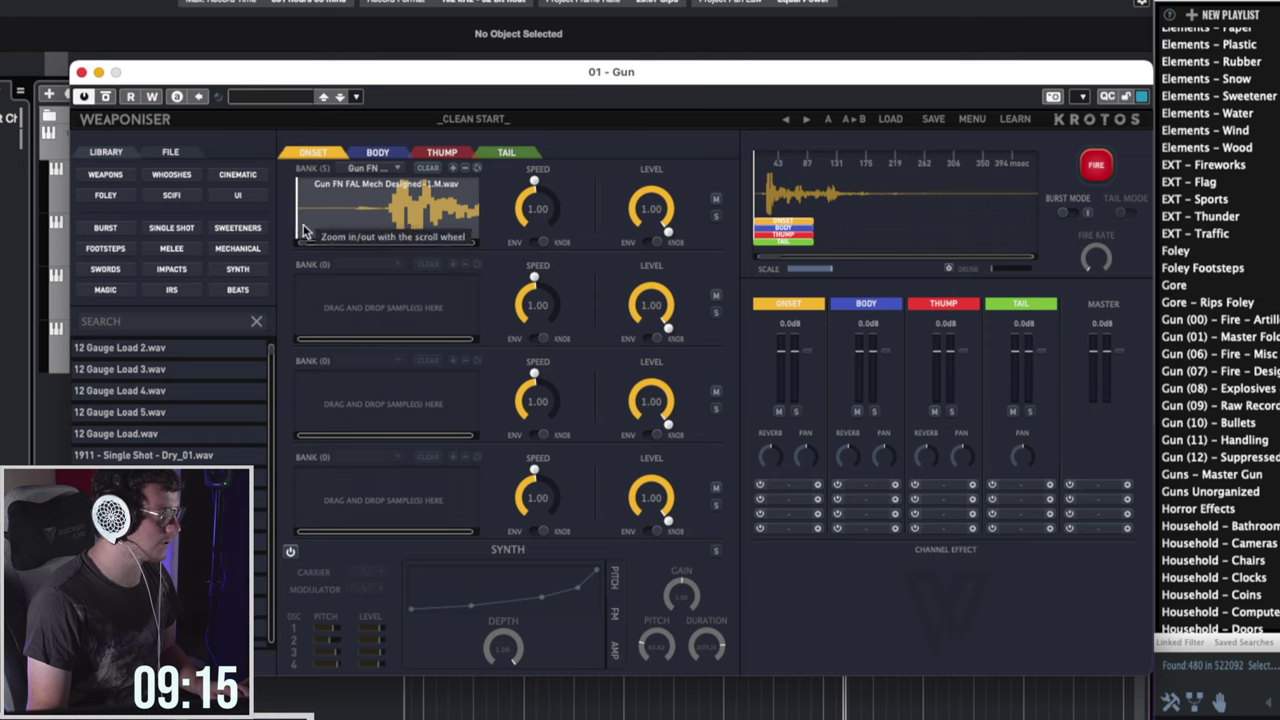
pyautogui.moveTo(298, 228); pyautogui.dragTo(358, 237)
pyautogui.click(1082, 180)
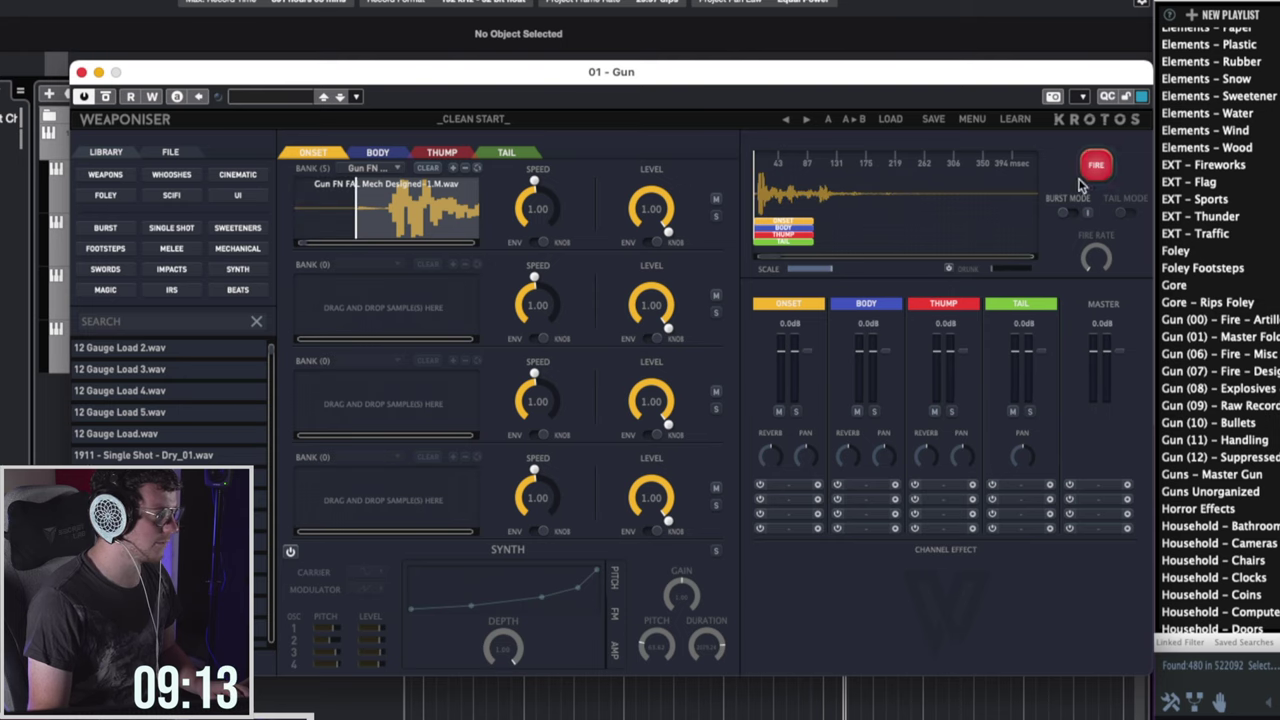
# Offset the Body layer on the timeline so it starts slightly after the Onset layer, and fire the weapon.
pyautogui.moveTo(780, 229)
pyautogui.mouseDown()
pyautogui.moveTo(809, 229)
pyautogui.moveTo(794, 229)
pyautogui.mouseUp()
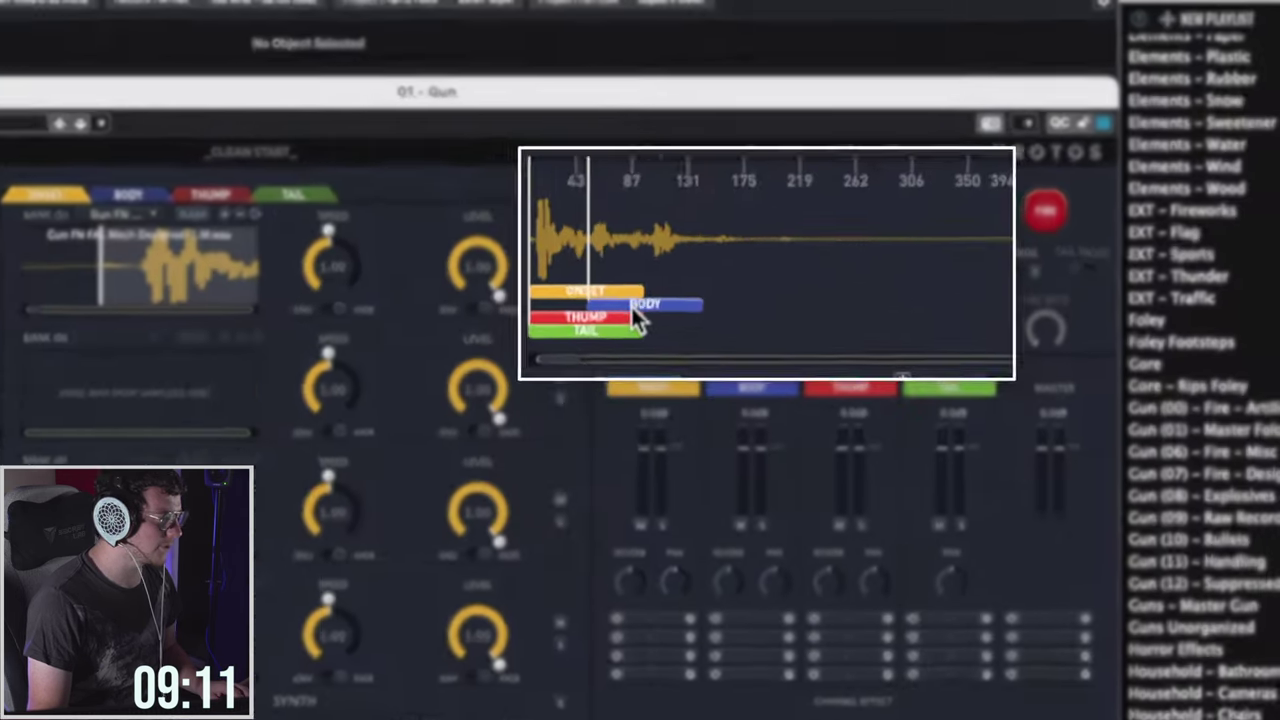
pyautogui.moveTo(487, 362); pyautogui.dragTo(458, 374)
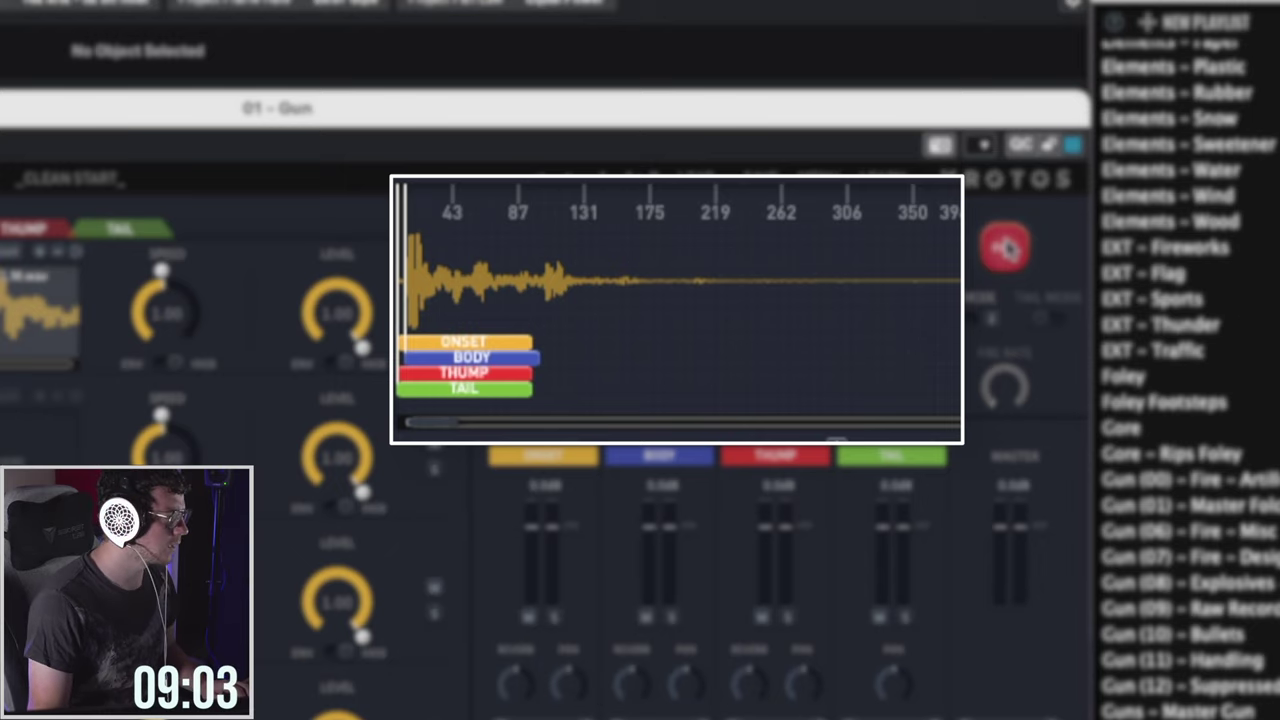
pyautogui.click(1005, 247)
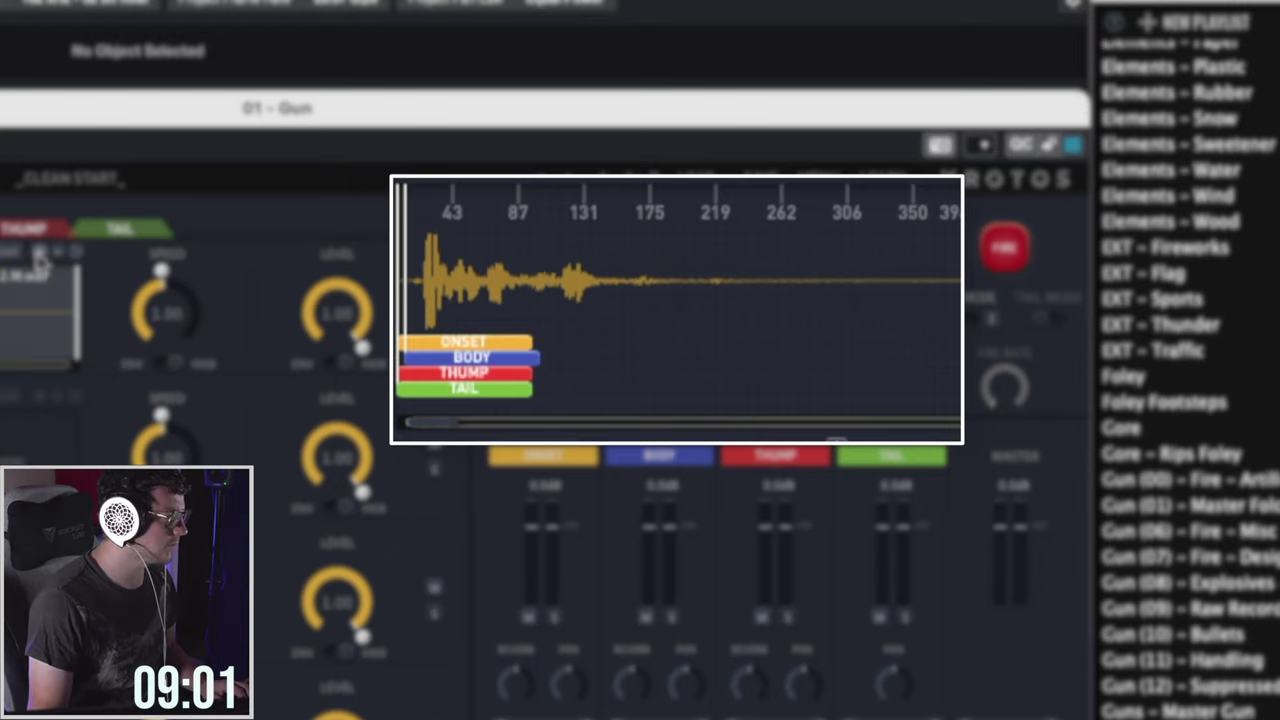
# Trim the start silence from the remaining Mech Designed samples in the Onset bank and fire the weapon to check.
pyautogui.click(38, 252)
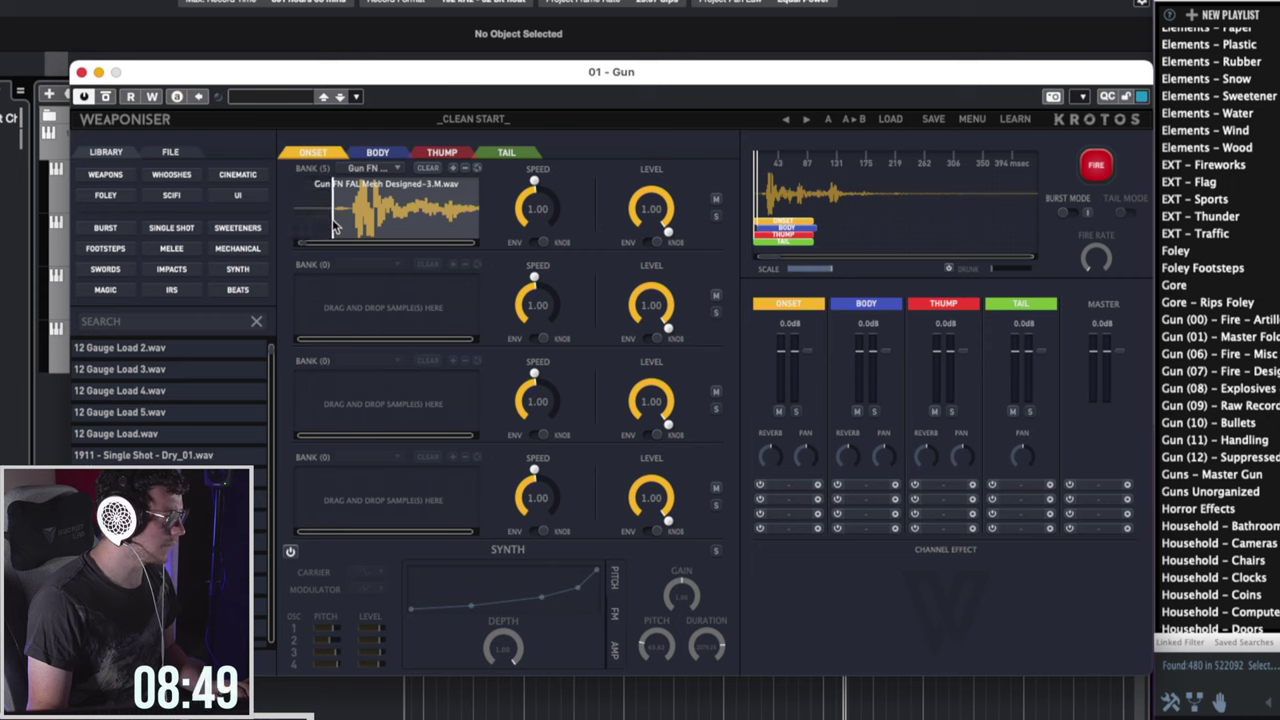
pyautogui.moveTo(333, 222)
pyautogui.mouseDown()
pyautogui.moveTo(297, 220)
pyautogui.moveTo(336, 220)
pyautogui.mouseUp()
pyautogui.click(459, 169)
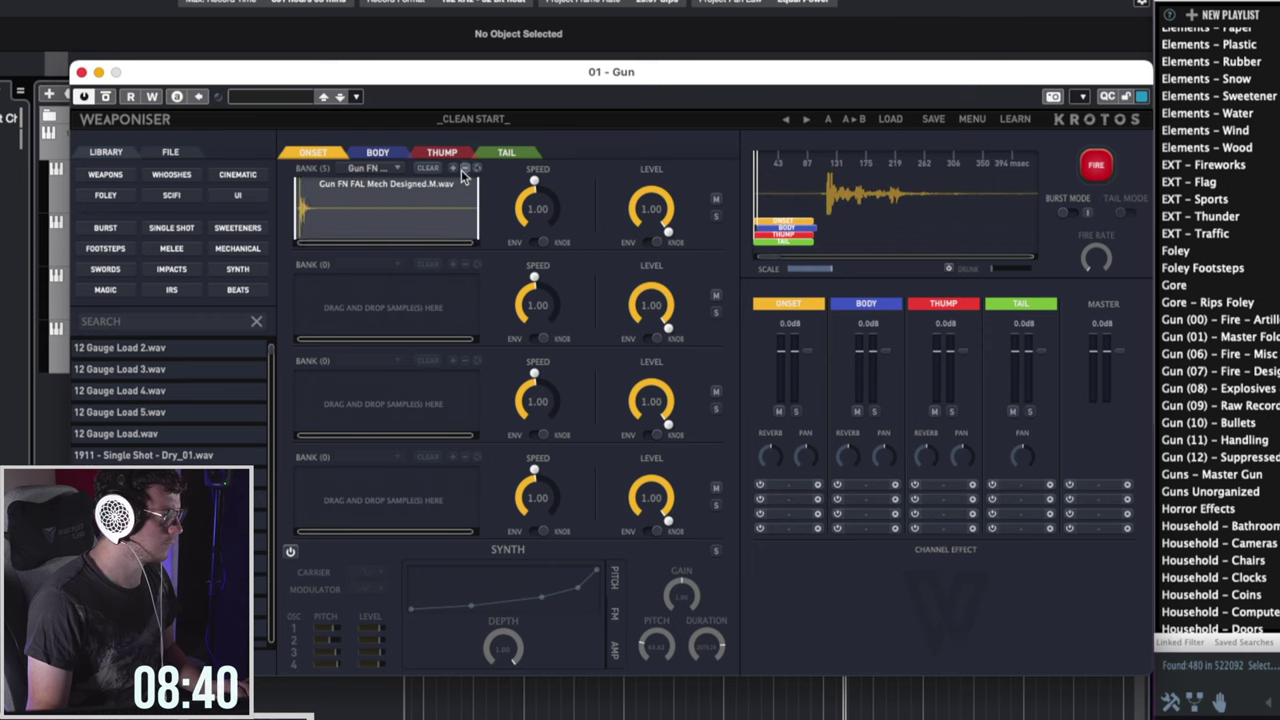
pyautogui.click(454, 169)
pyautogui.click(1107, 170)
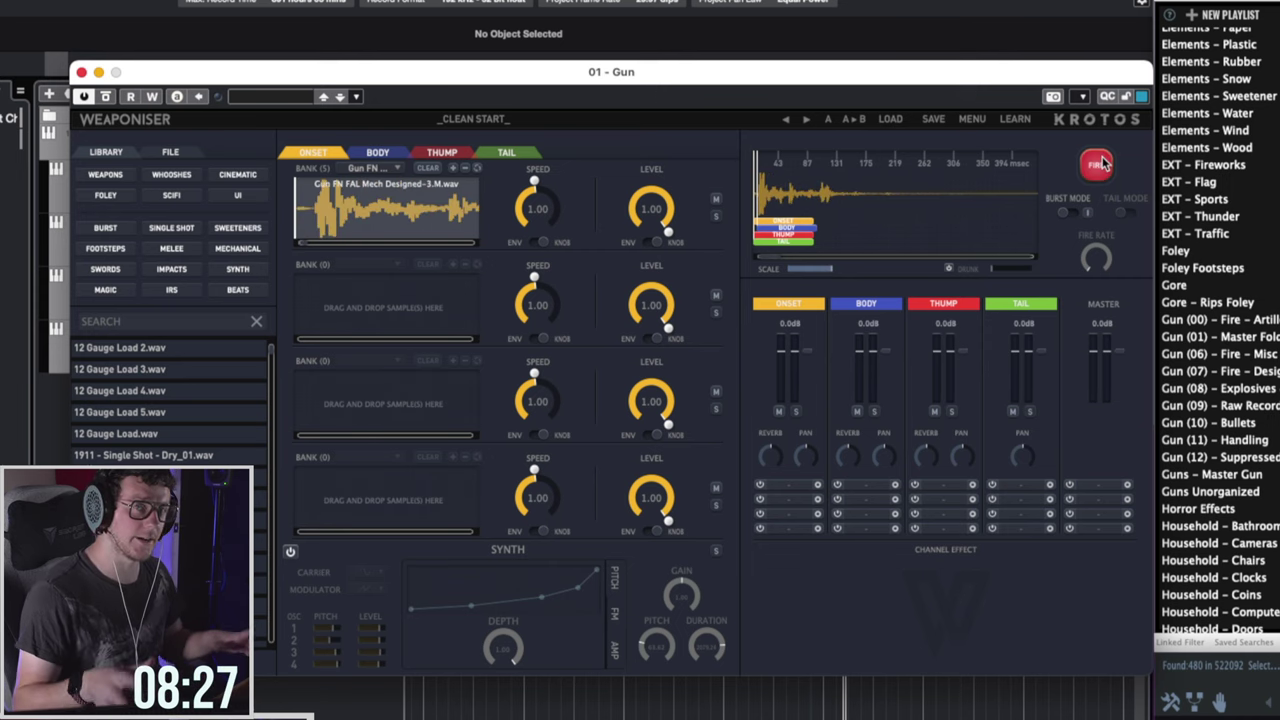
# Load the Gun FN FAL Shot Designed regions from Soundminer into the first sample bank of the Body layer.
pyautogui.click(385, 154)
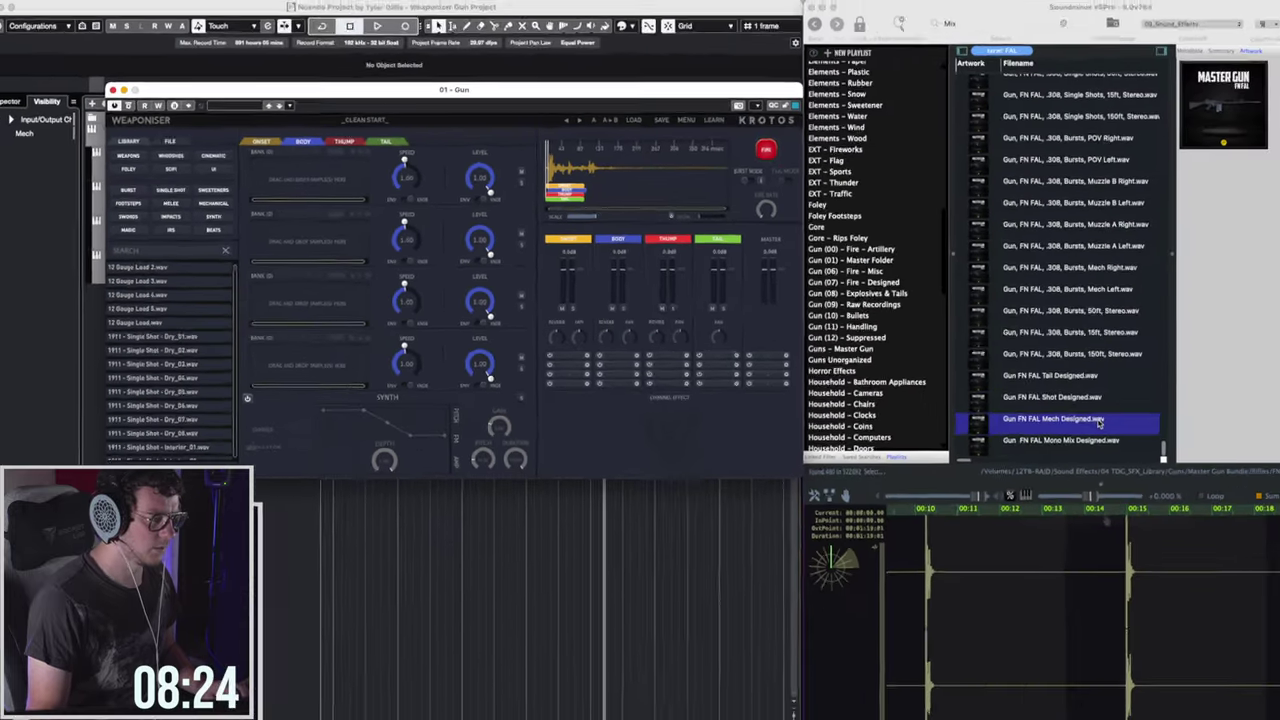
pyautogui.click(1096, 403)
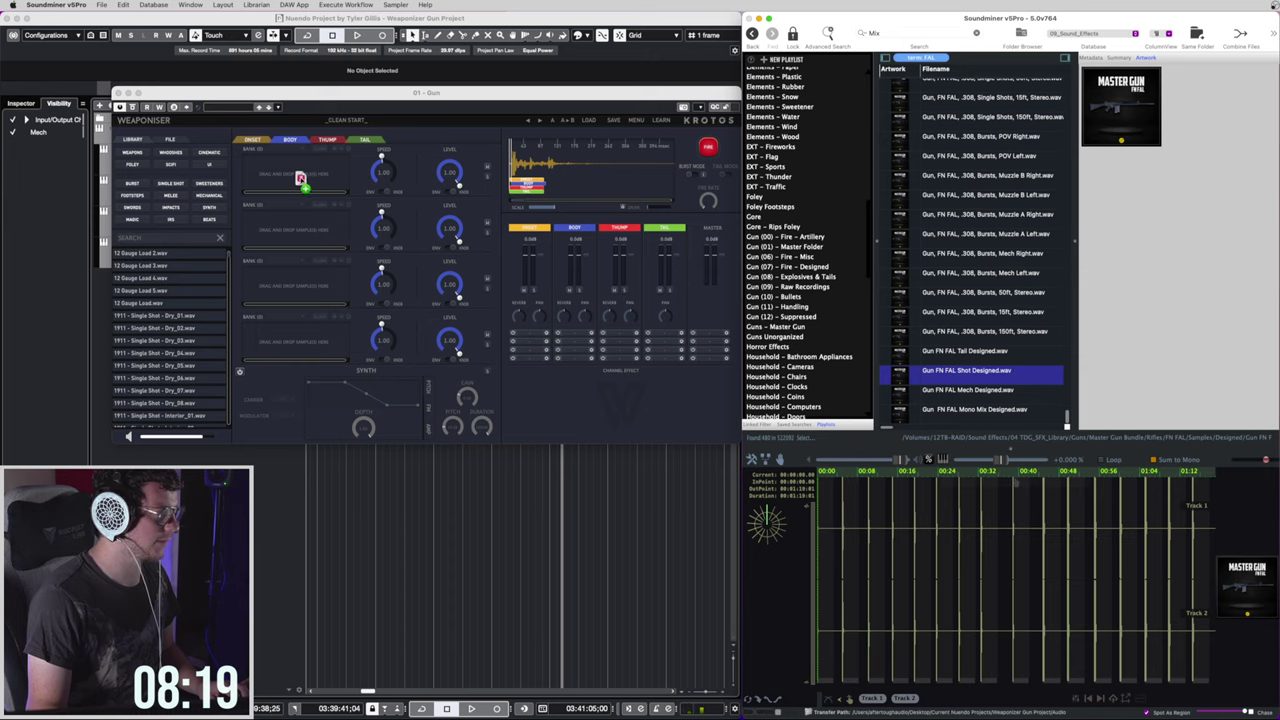
pyautogui.moveTo(300, 178); pyautogui.dragTo(305, 185)
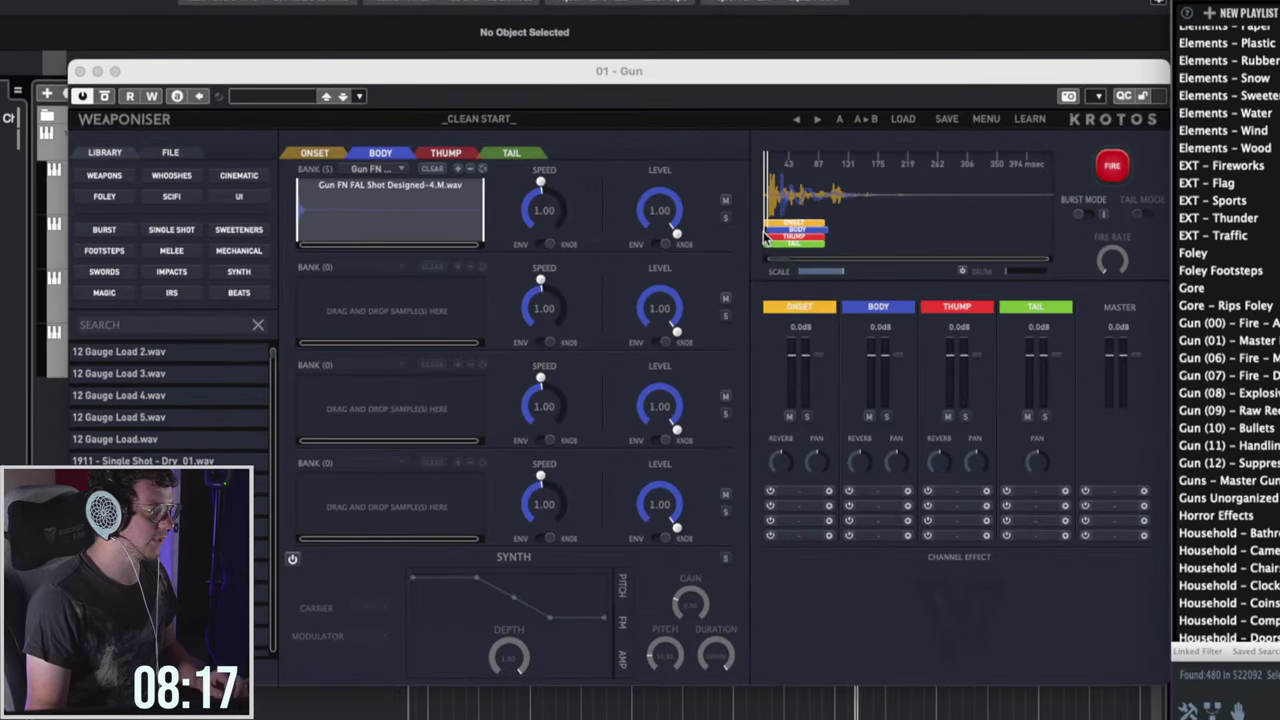
# Mute the Onset channel and trim the silence before the transient of the Shot Designed-4 sample in the Body bank.
pyautogui.click(790, 417)
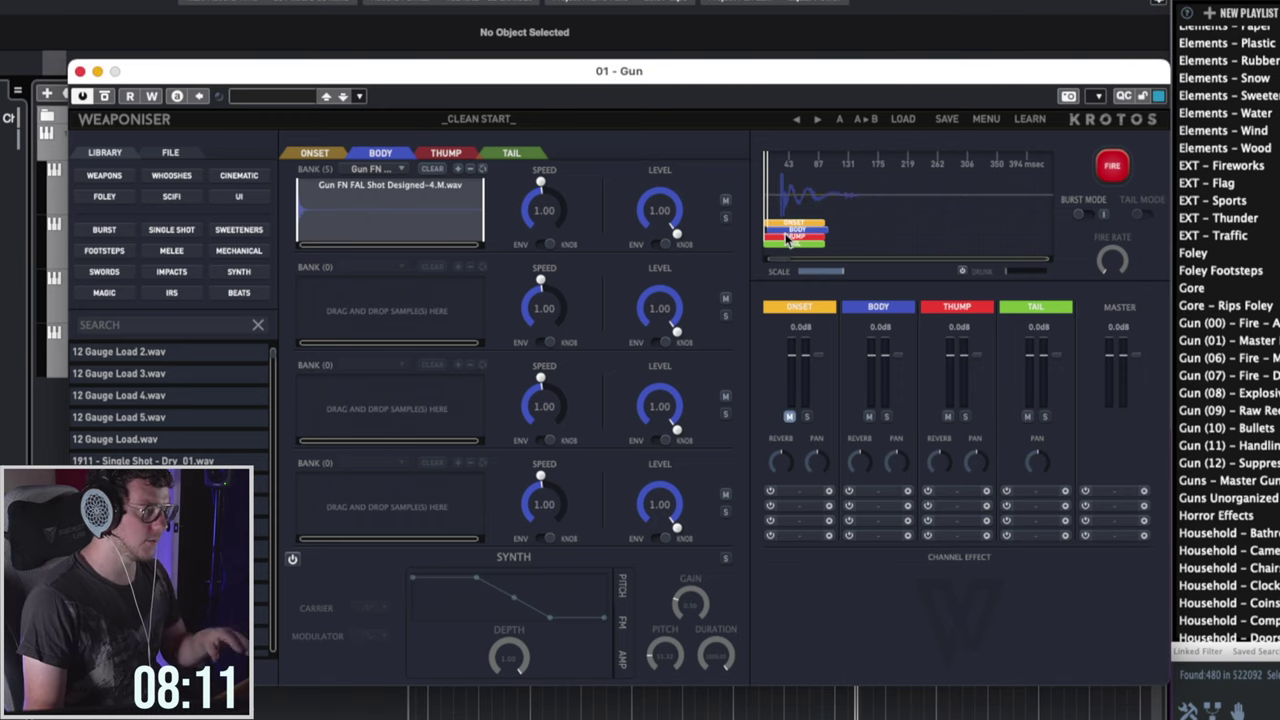
pyautogui.click(455, 170)
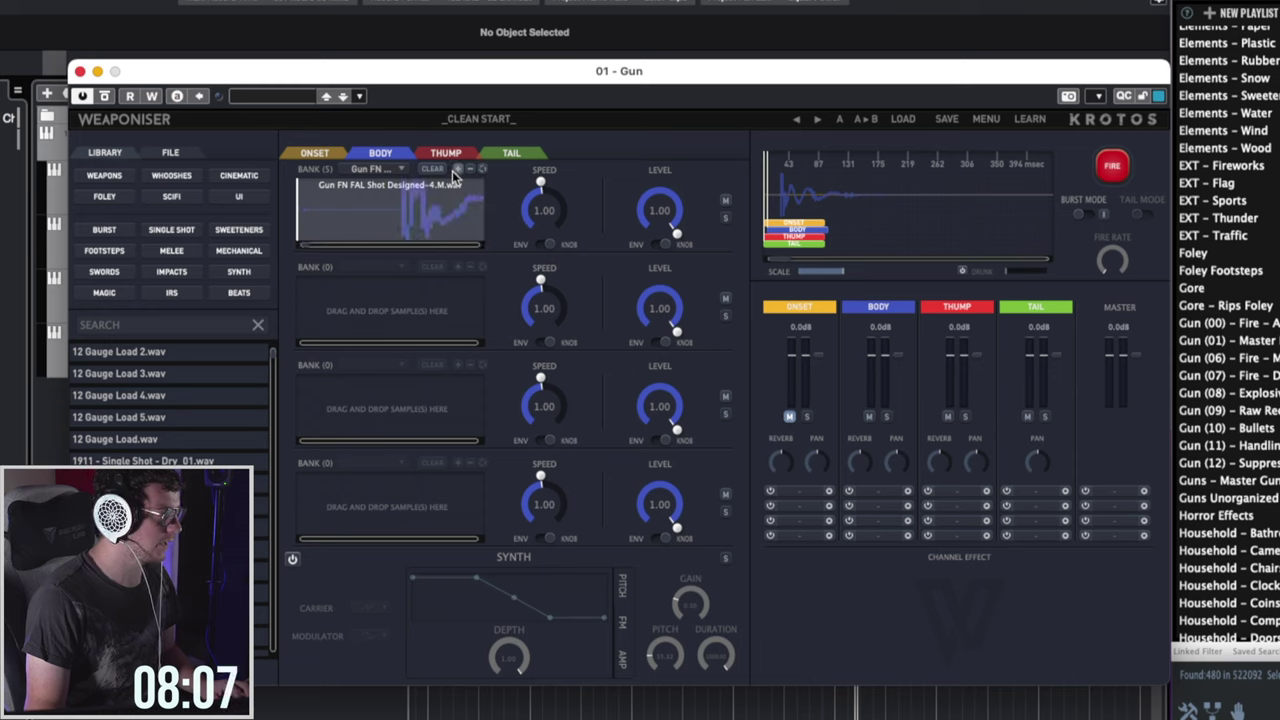
pyautogui.moveTo(300, 226); pyautogui.dragTo(393, 230)
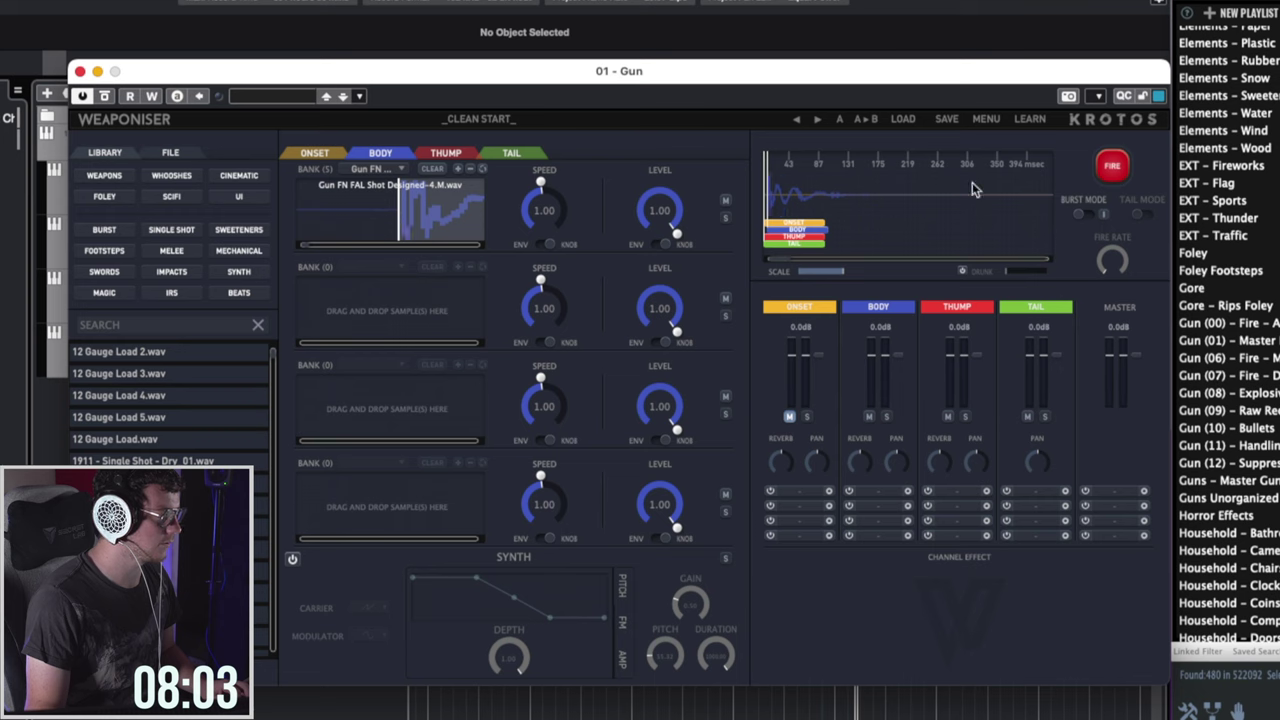
pyautogui.click(458, 169)
pyautogui.moveTo(300, 230); pyautogui.dragTo(381, 231)
# Trim the start silence from the remaining Shot Designed samples in the Body bank, firing the weapon to check each one.
pyautogui.click(458, 169)
pyautogui.click(458, 169)
pyautogui.click(455, 169)
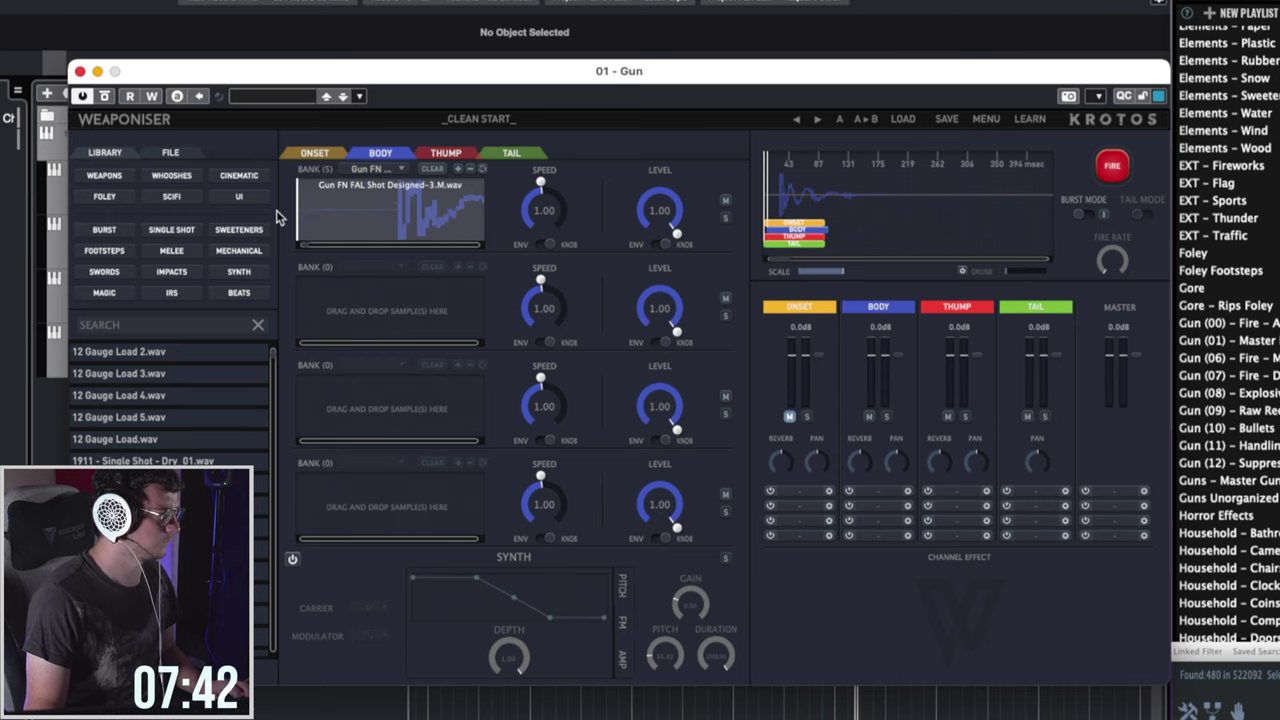
pyautogui.click(1110, 165)
pyautogui.moveTo(298, 222); pyautogui.dragTo(411, 232)
pyautogui.click(457, 169)
pyautogui.click(1122, 165)
pyautogui.click(457, 169)
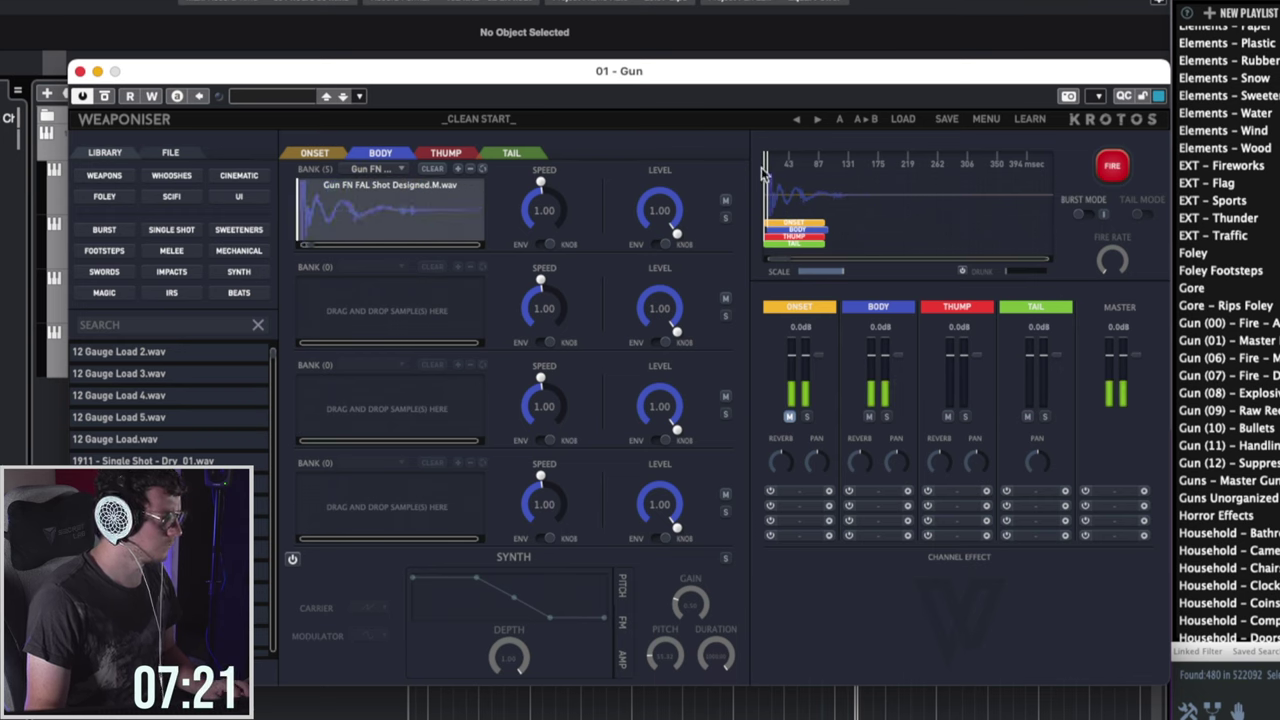
pyautogui.moveTo(300, 228); pyautogui.dragTo(400, 230)
pyautogui.click(1125, 167)
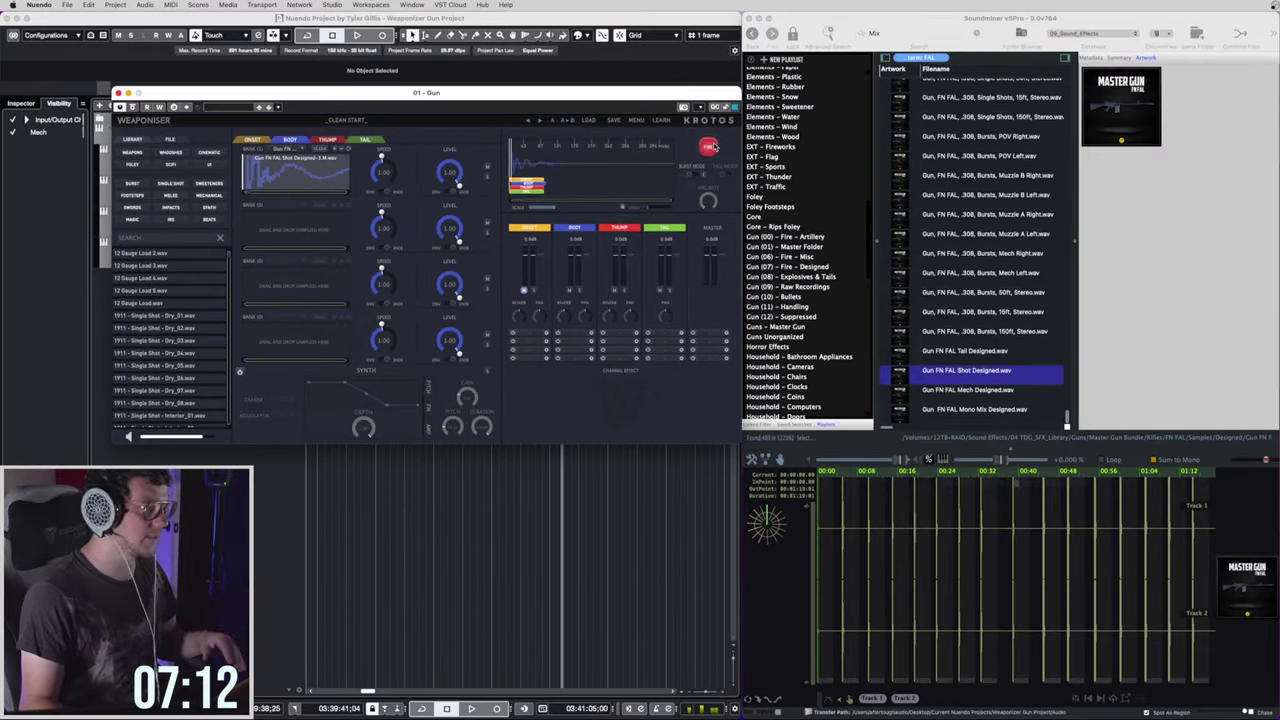
# Load the Gun FN FAL Tail Designed regions from Soundminer into the Tail layer's first sample bank and fire the weapon.
pyautogui.click(985, 352)
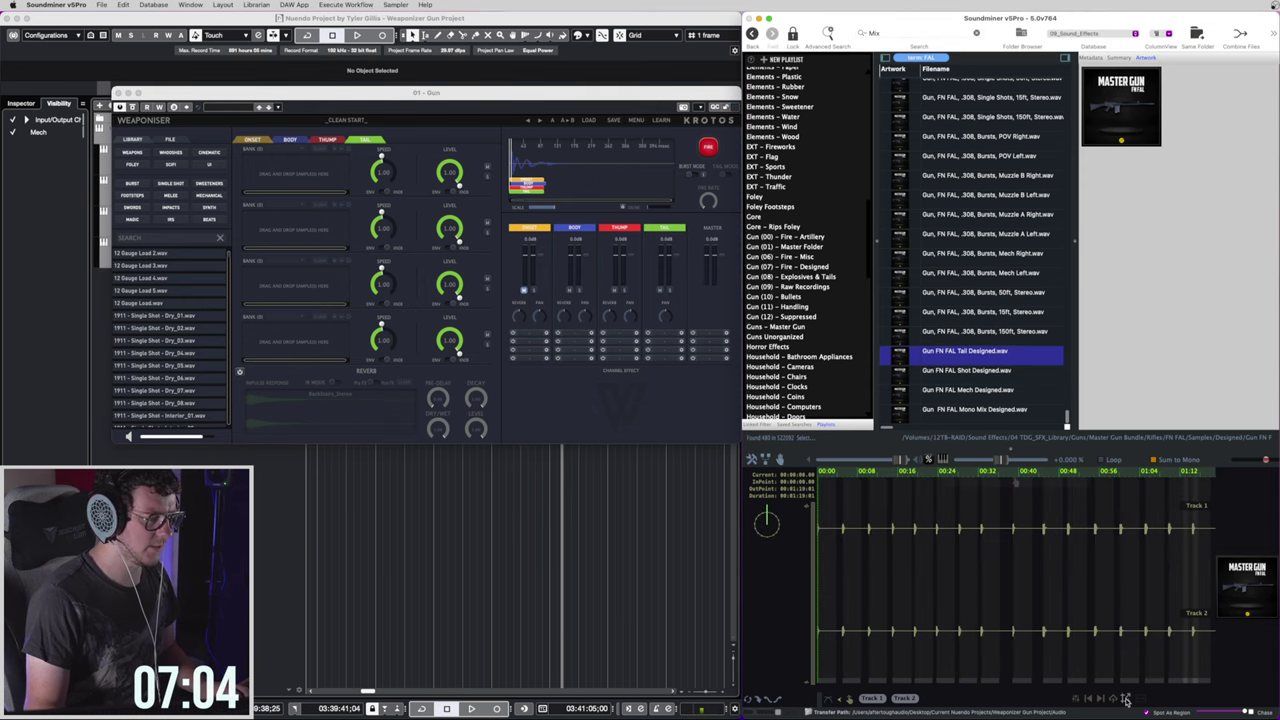
pyautogui.moveTo(1126, 699); pyautogui.dragTo(271, 168)
pyautogui.click(709, 150)
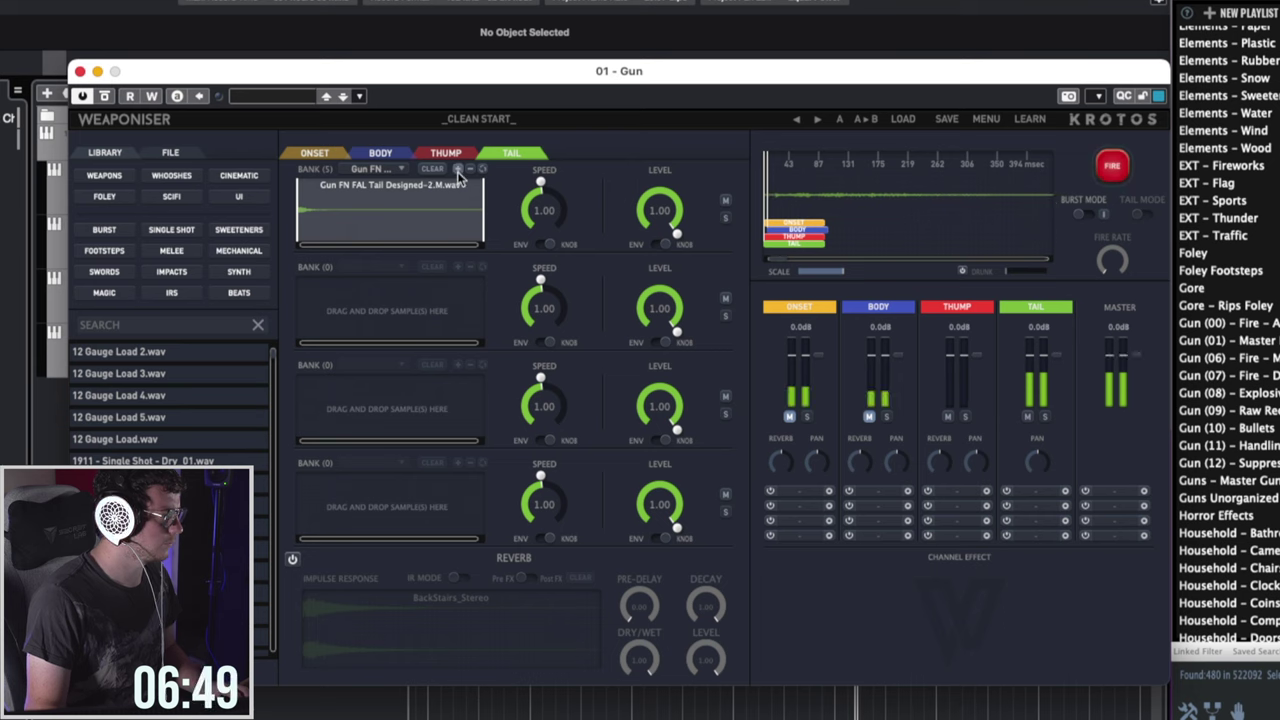
# Return to the Onset layer and unmute the Body and Onset channels.
pyautogui.click(336, 154)
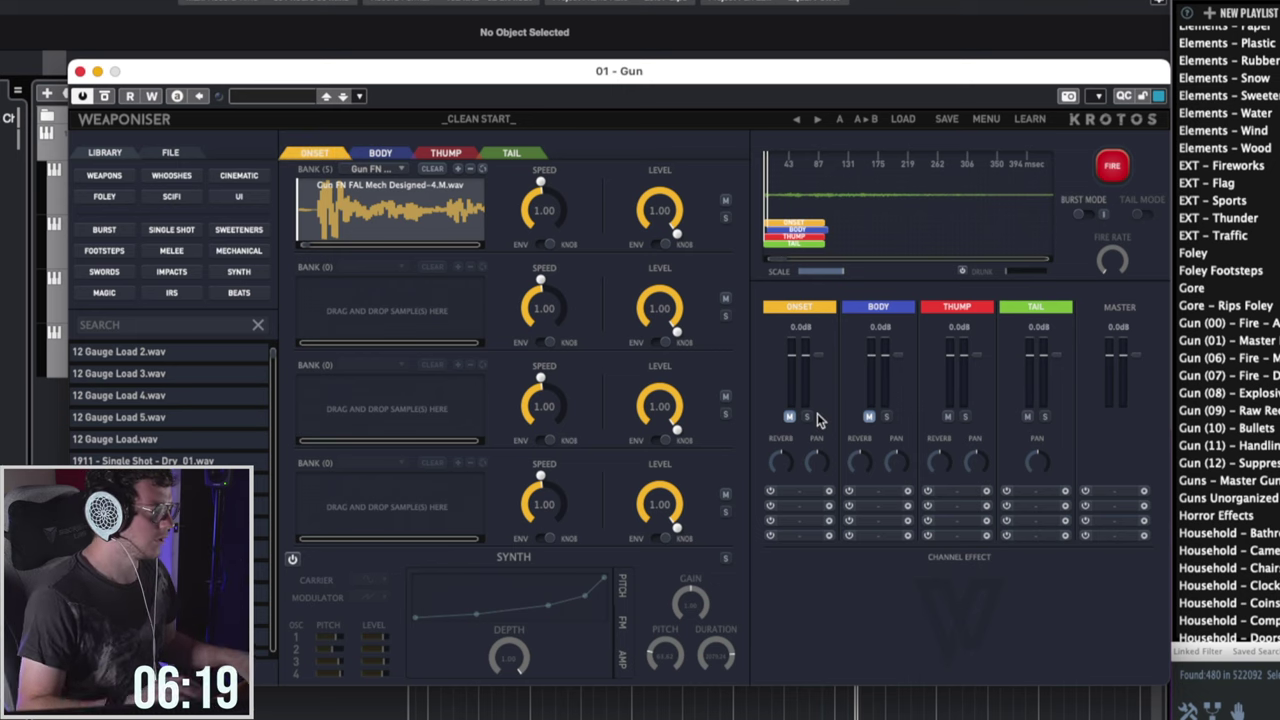
pyautogui.click(869, 417)
pyautogui.click(790, 417)
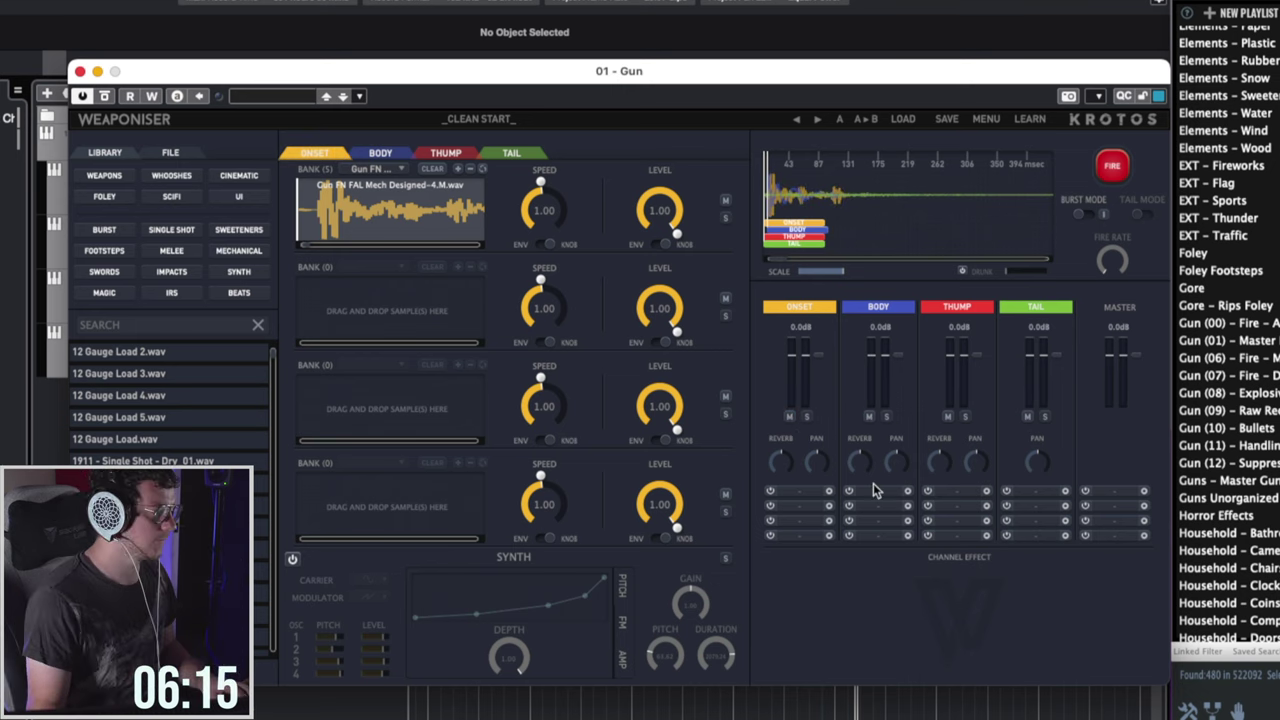
# Add a Limiter to the last effect slot of the Master and Onset channels, plus Saturation in Onset's first slot.
pyautogui.click(1112, 538)
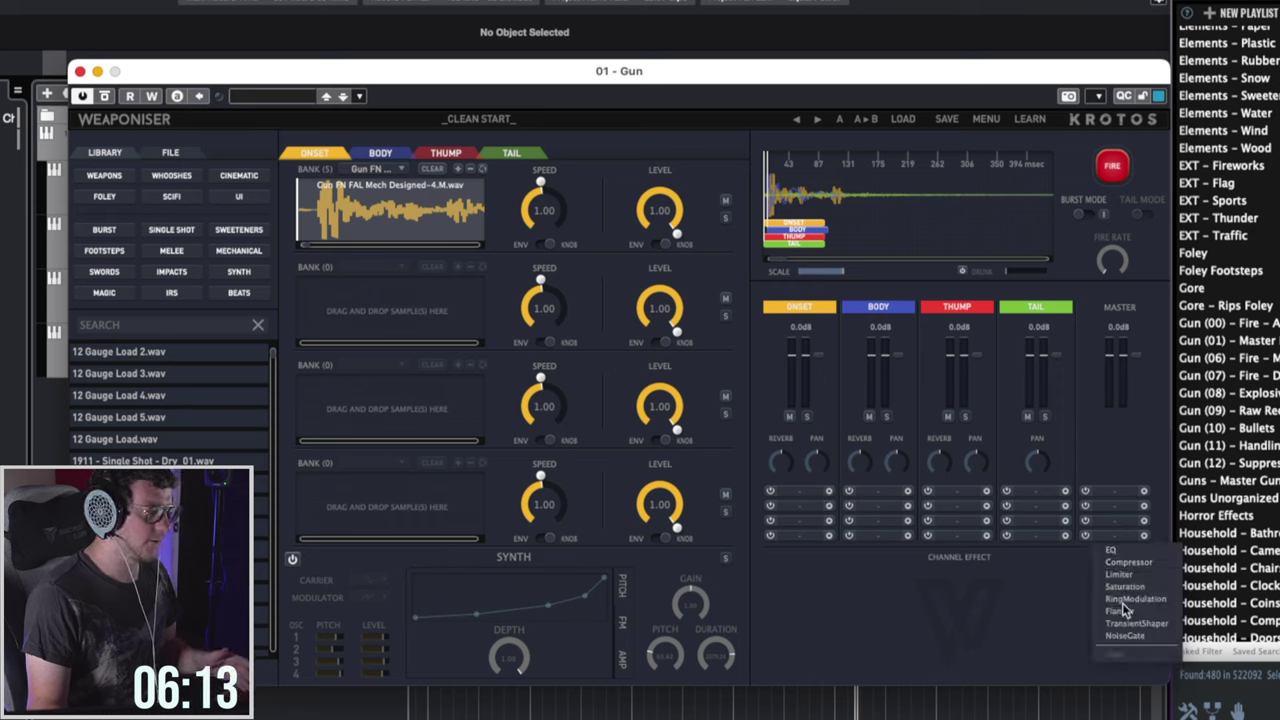
pyautogui.click(1130, 575)
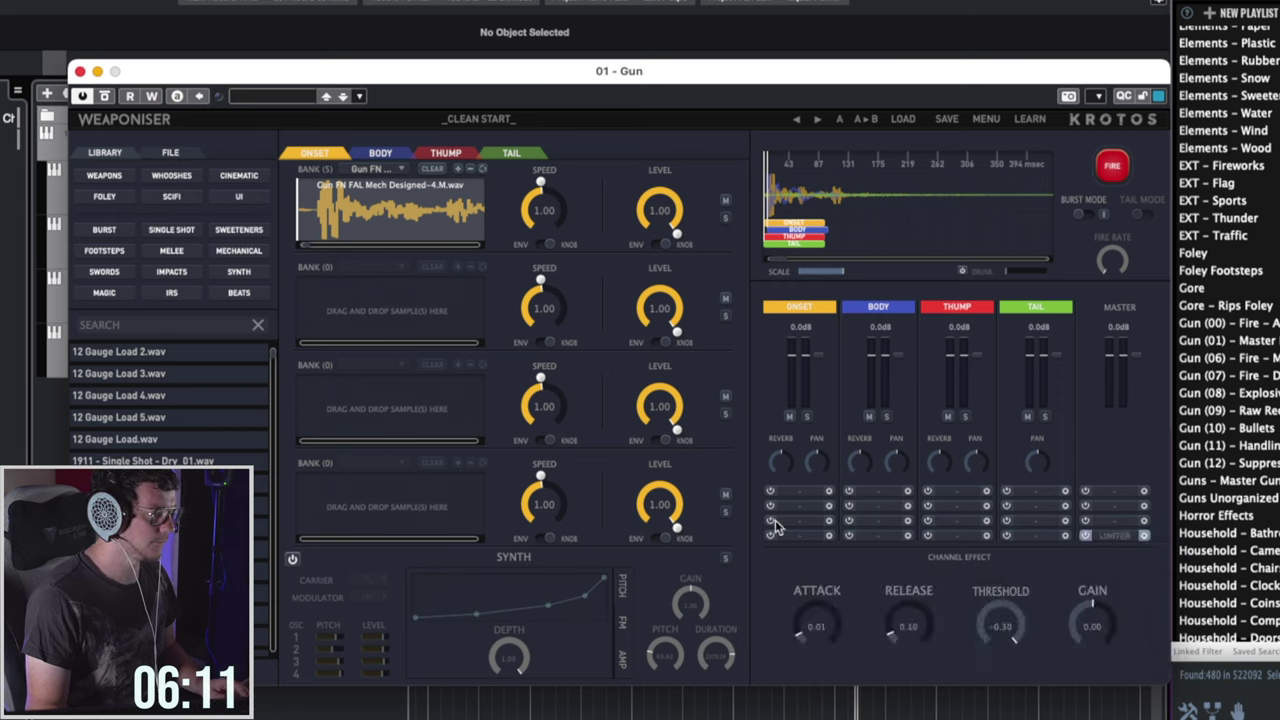
pyautogui.click(808, 538)
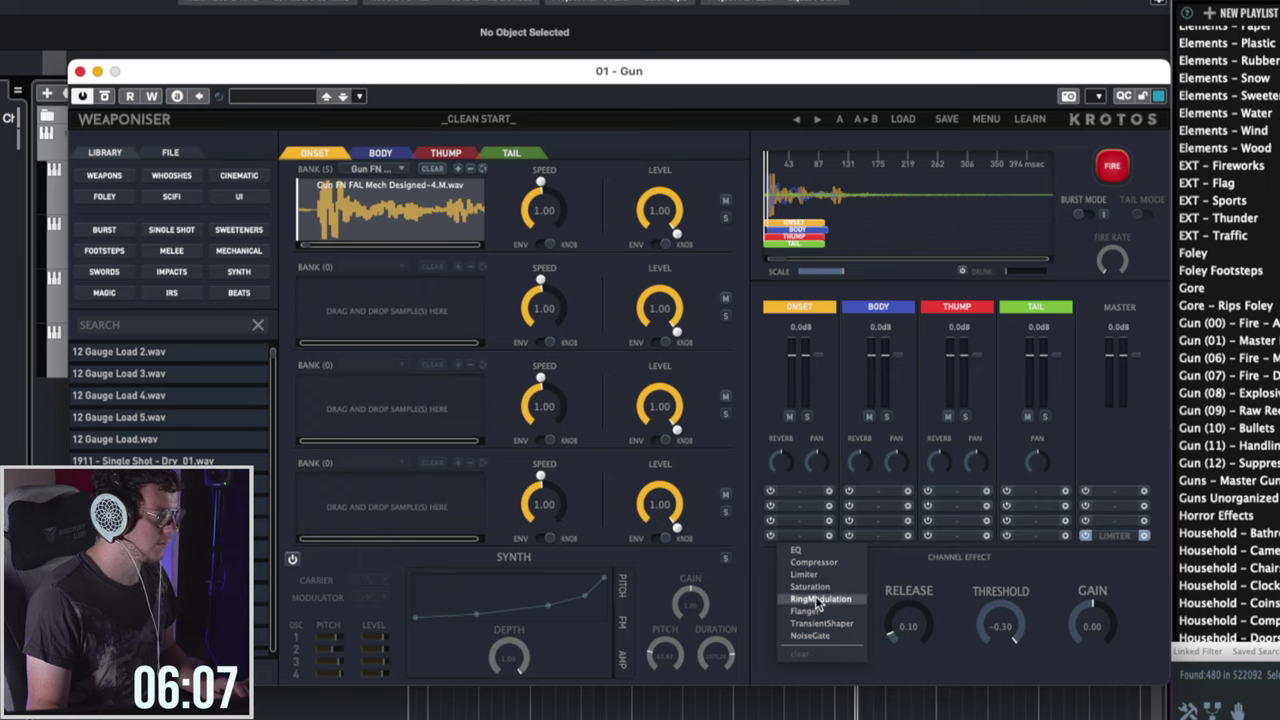
pyautogui.click(818, 575)
pyautogui.click(818, 500)
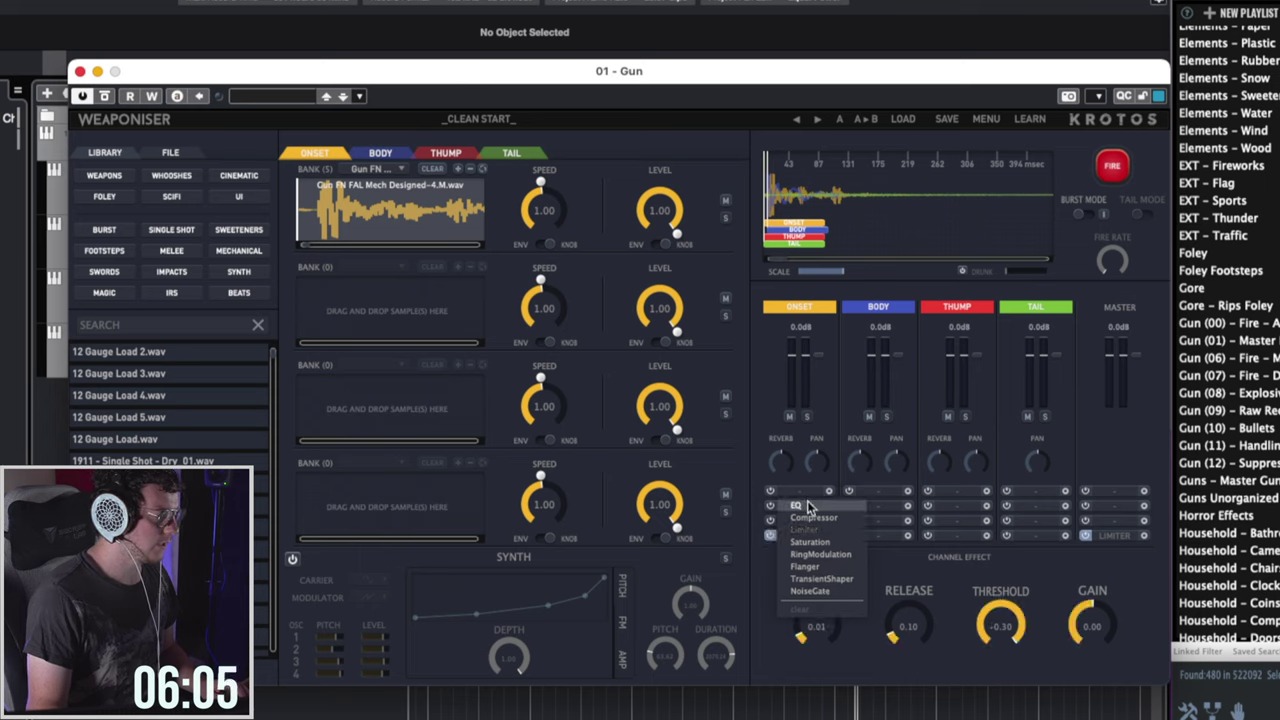
pyautogui.click(816, 534)
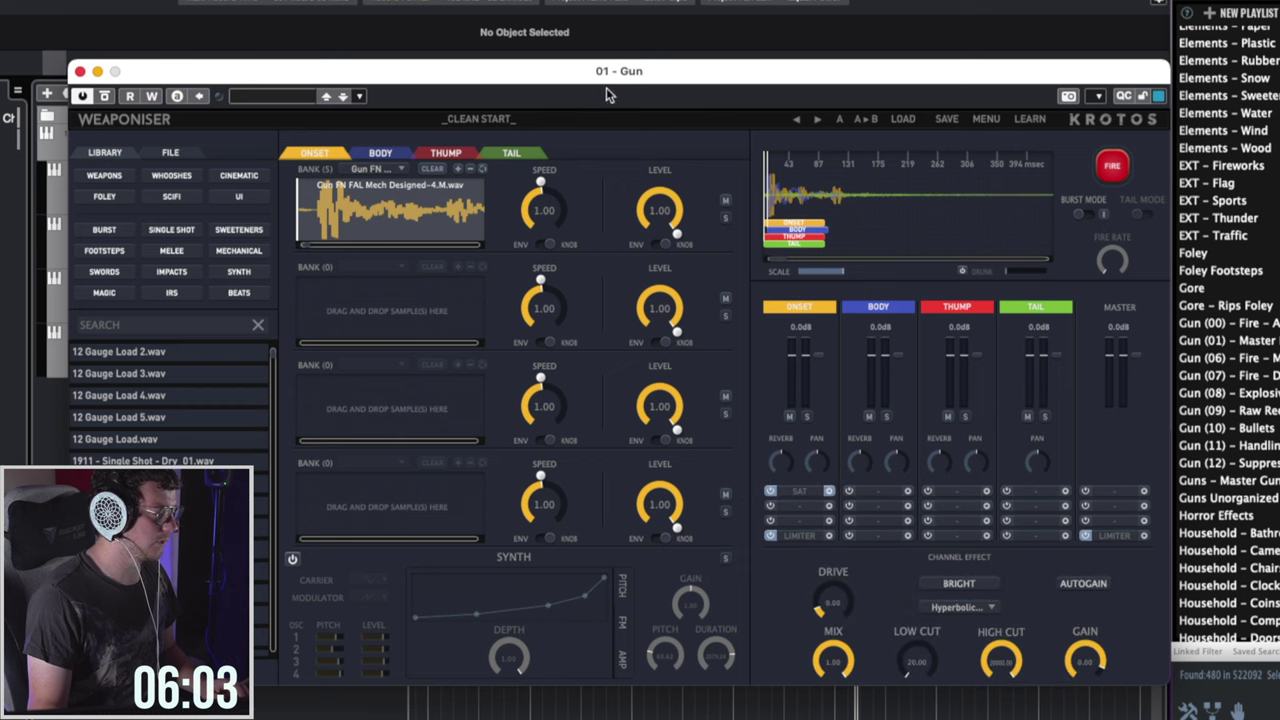
# Solo the Mech output track in the Nuendo project and reopen the Weaponiser instrument editor.
pyautogui.moveTo(585, 78); pyautogui.dragTo(585, 379)
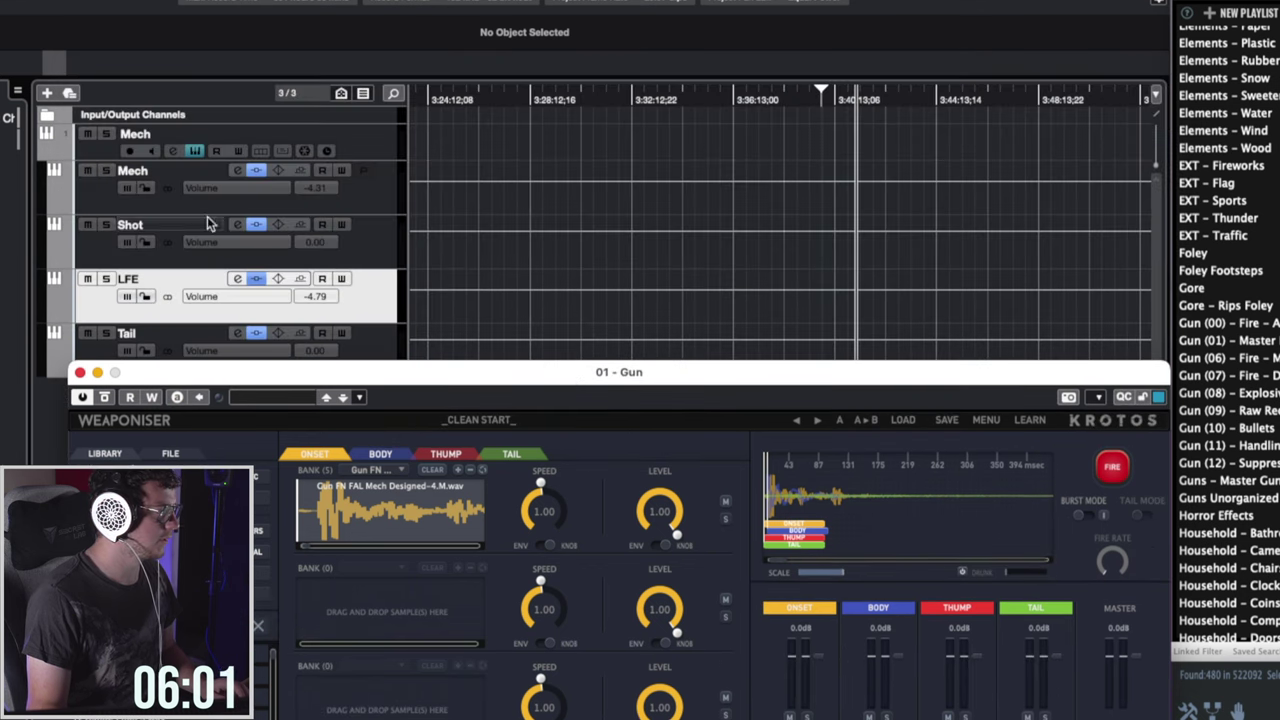
pyautogui.click(108, 174)
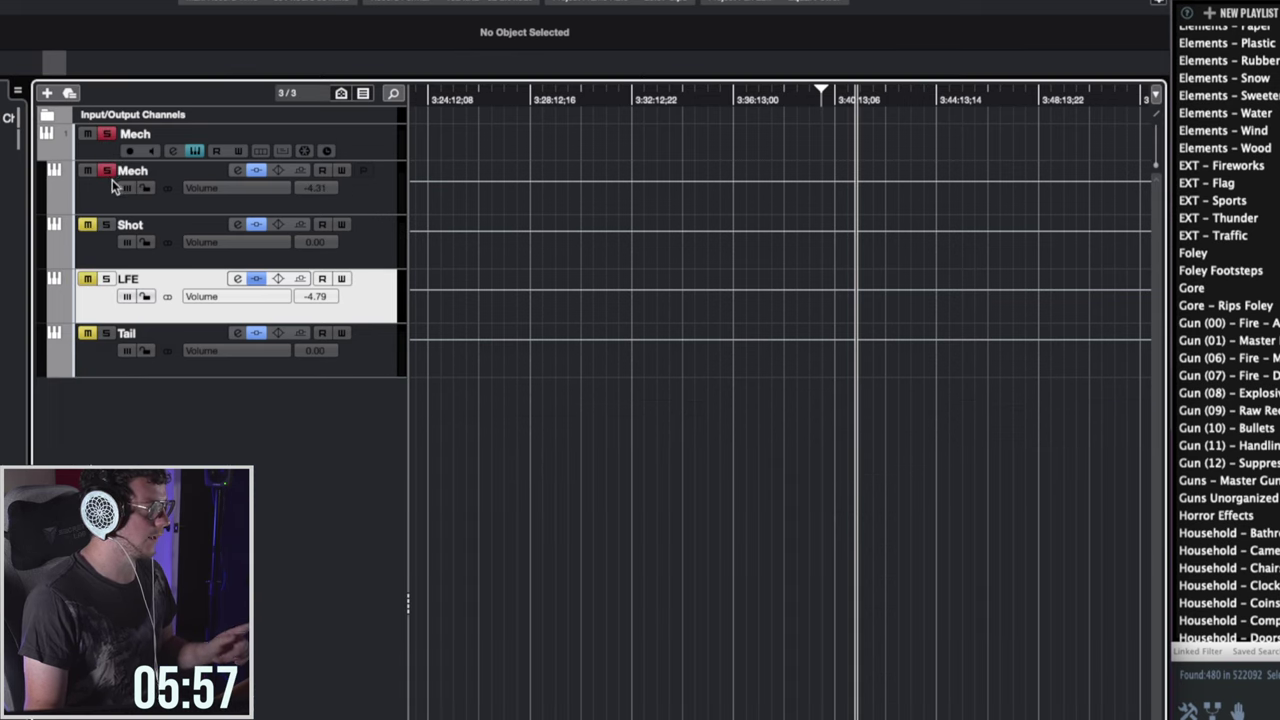
pyautogui.click(194, 151)
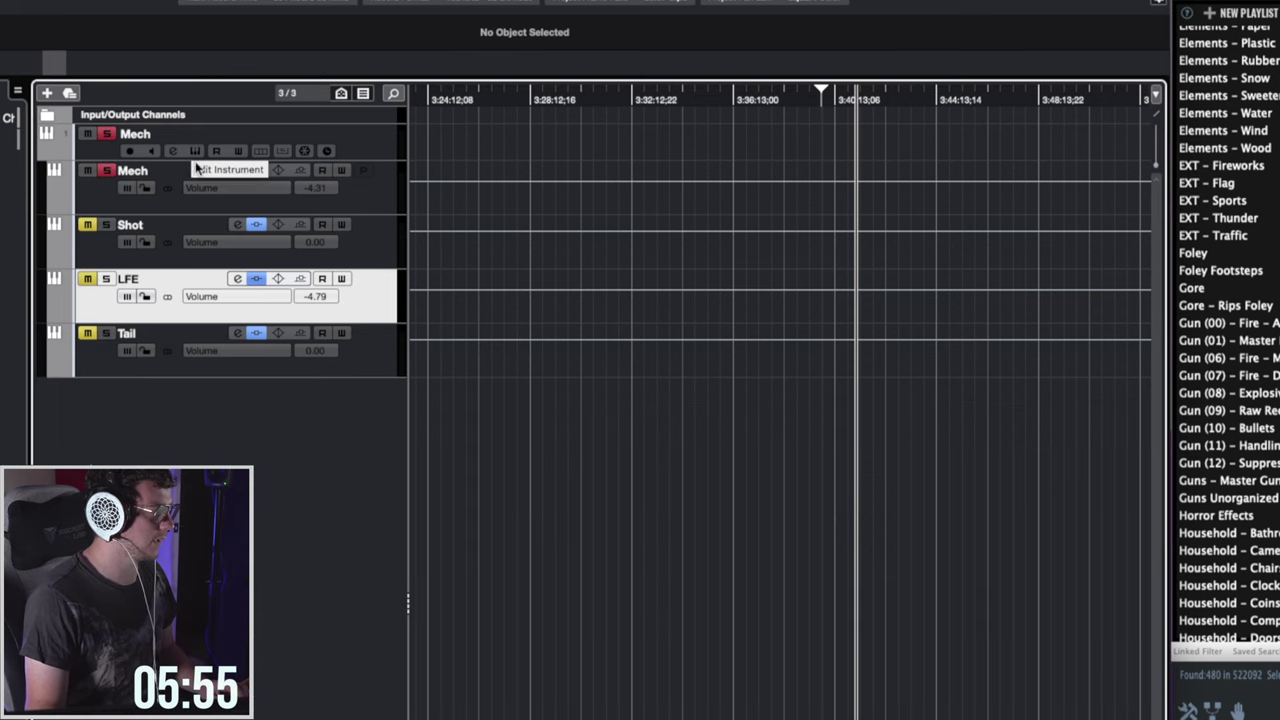
# Set the Gun plugin window to Always on Top and reposition it over the track list.
pyautogui.rightClick(702, 412)
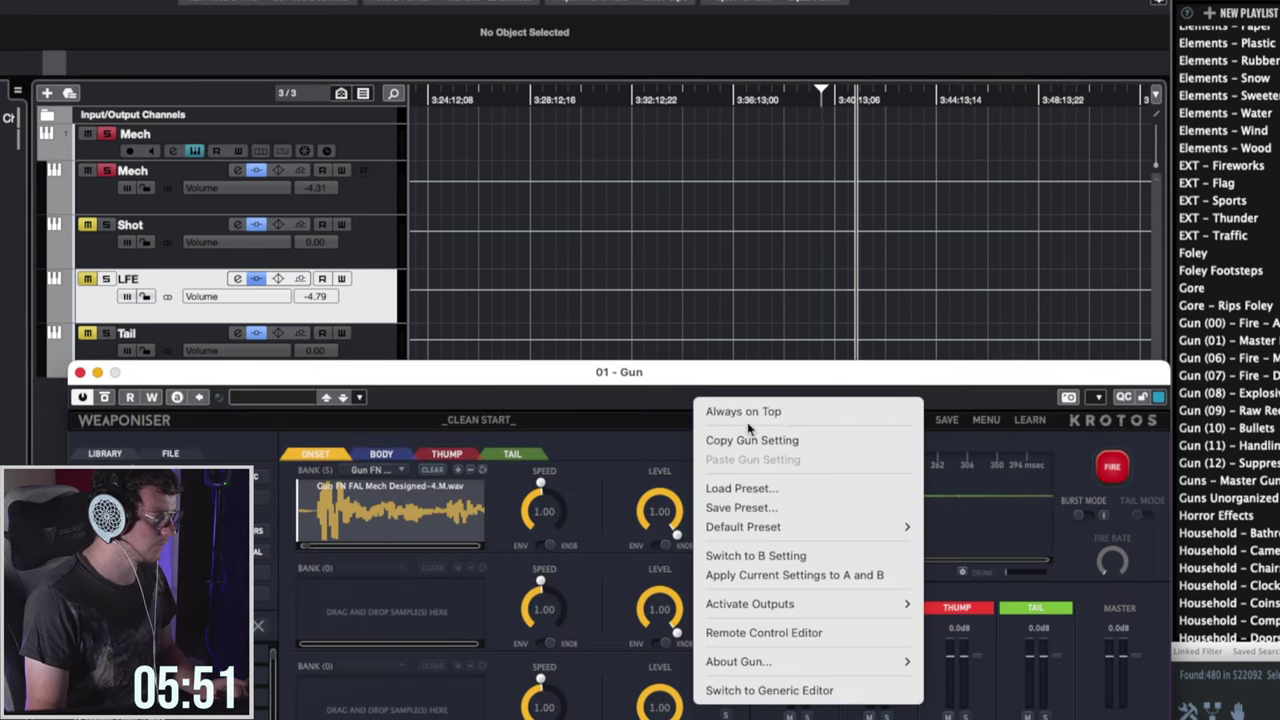
pyautogui.click(745, 412)
pyautogui.moveTo(751, 376); pyautogui.dragTo(785, 172)
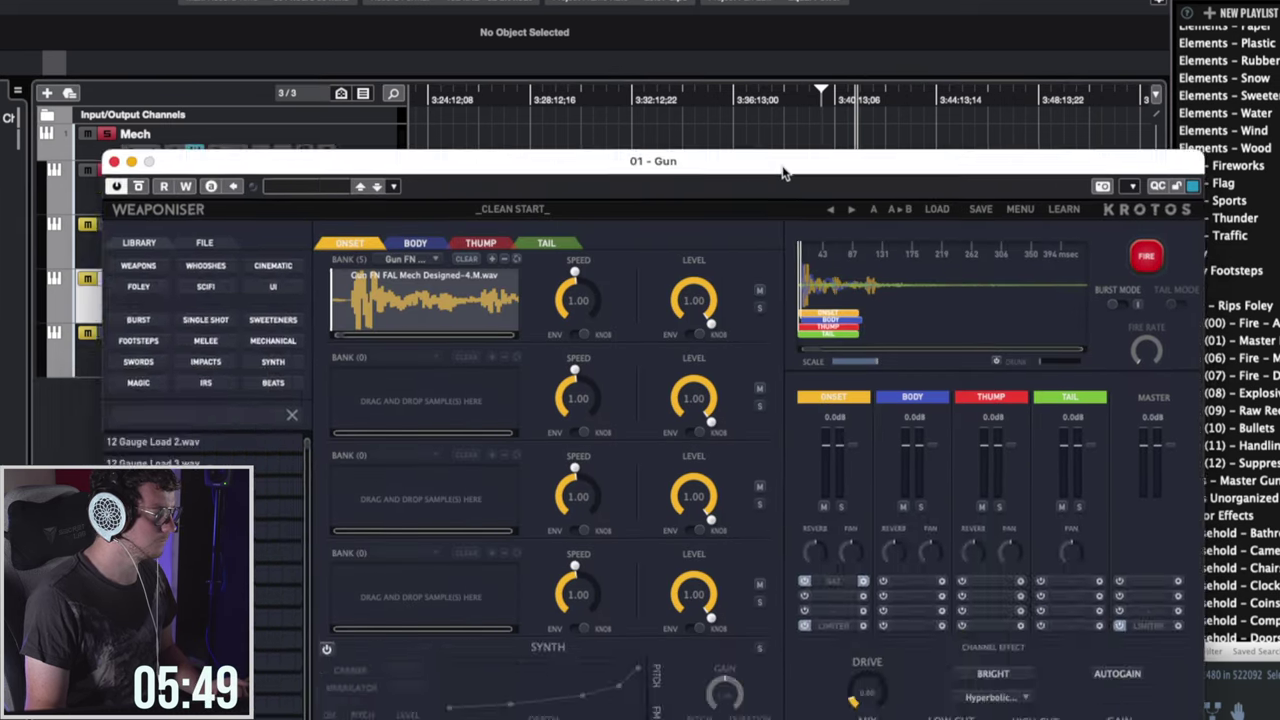
pyautogui.moveTo(742, 373); pyautogui.dragTo(746, 90)
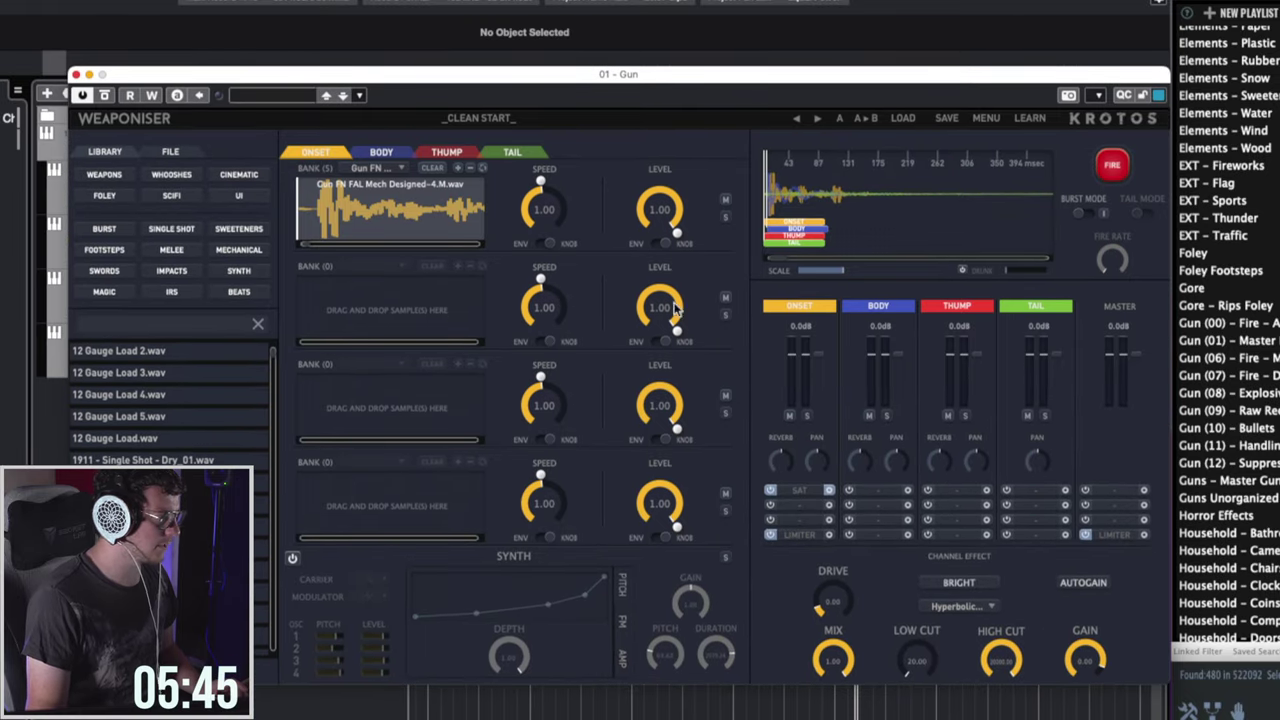
# Set the Drive of the Onset channel's Saturation effect to 6 dB, firing the weapon between adjustments.
pyautogui.click(1113, 166)
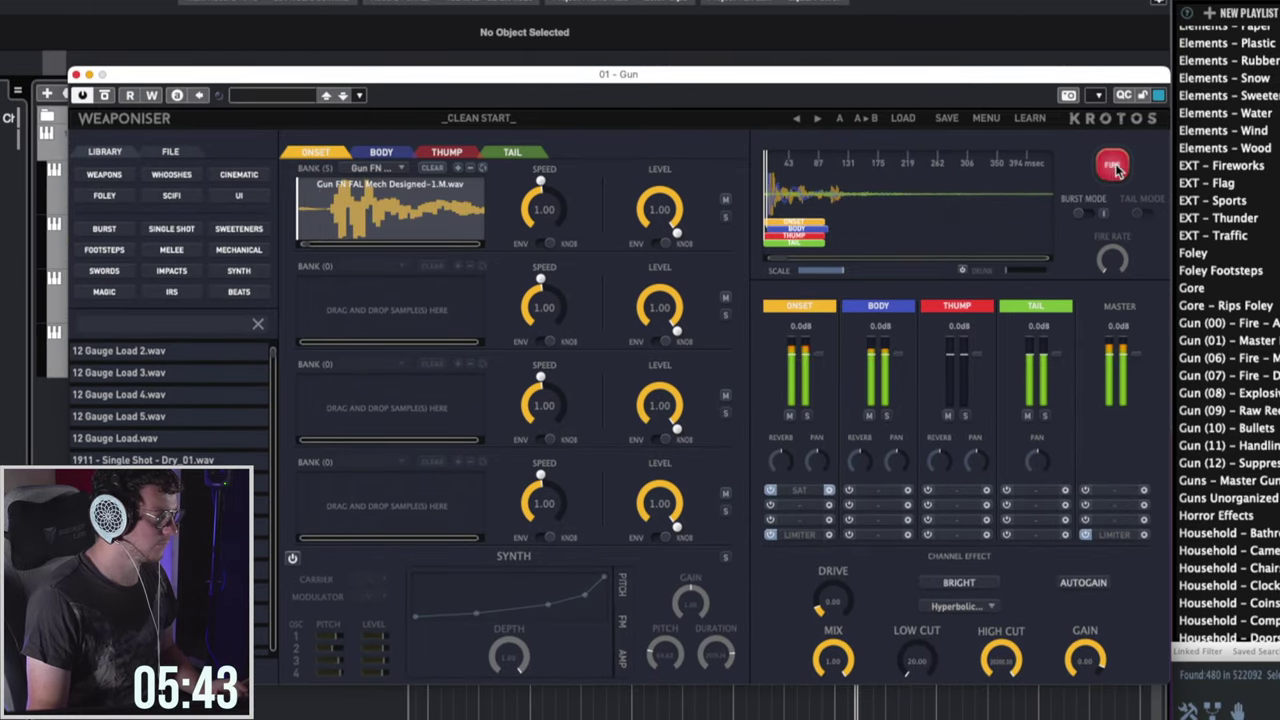
pyautogui.moveTo(821, 602); pyautogui.dragTo(823, 576)
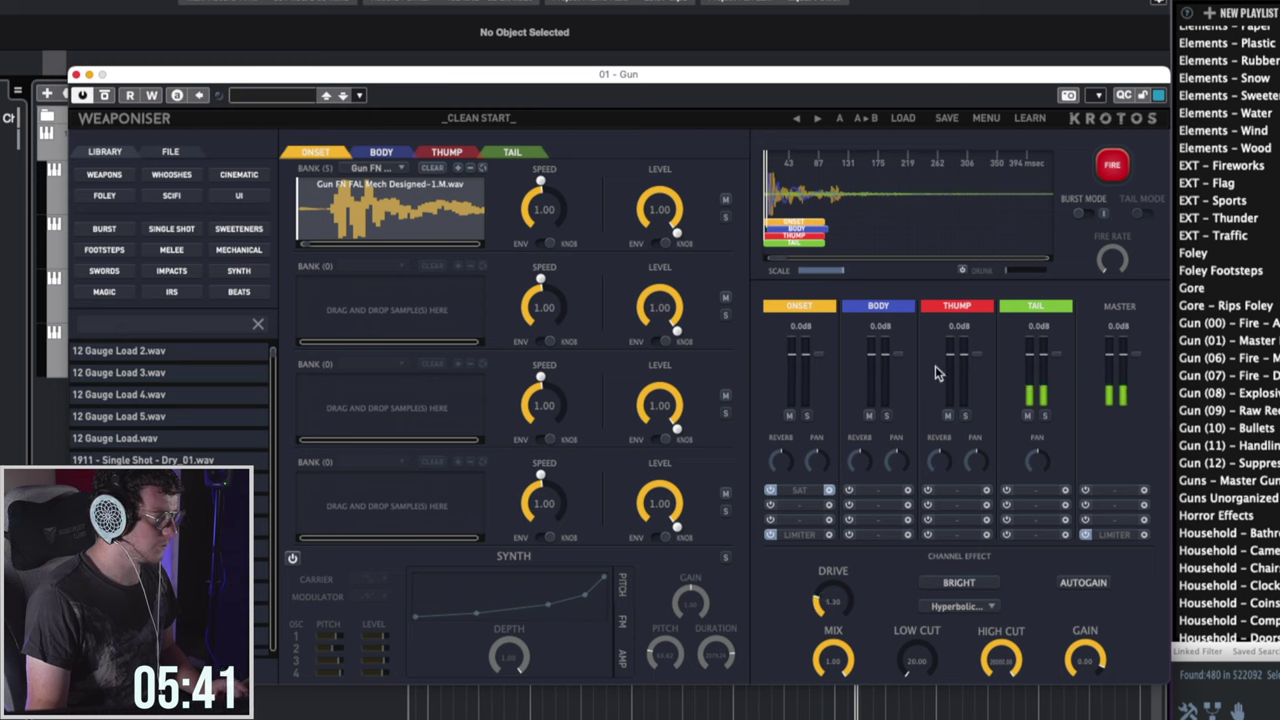
pyautogui.click(1113, 166)
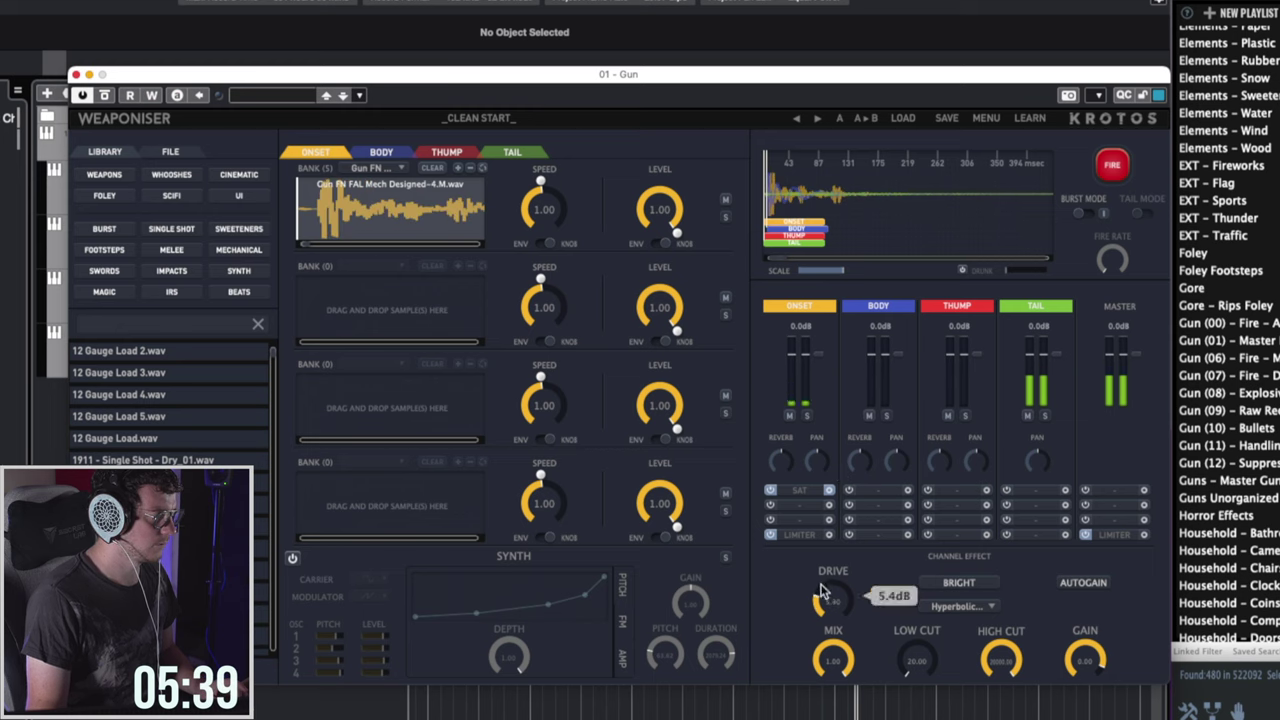
pyautogui.click(1109, 167)
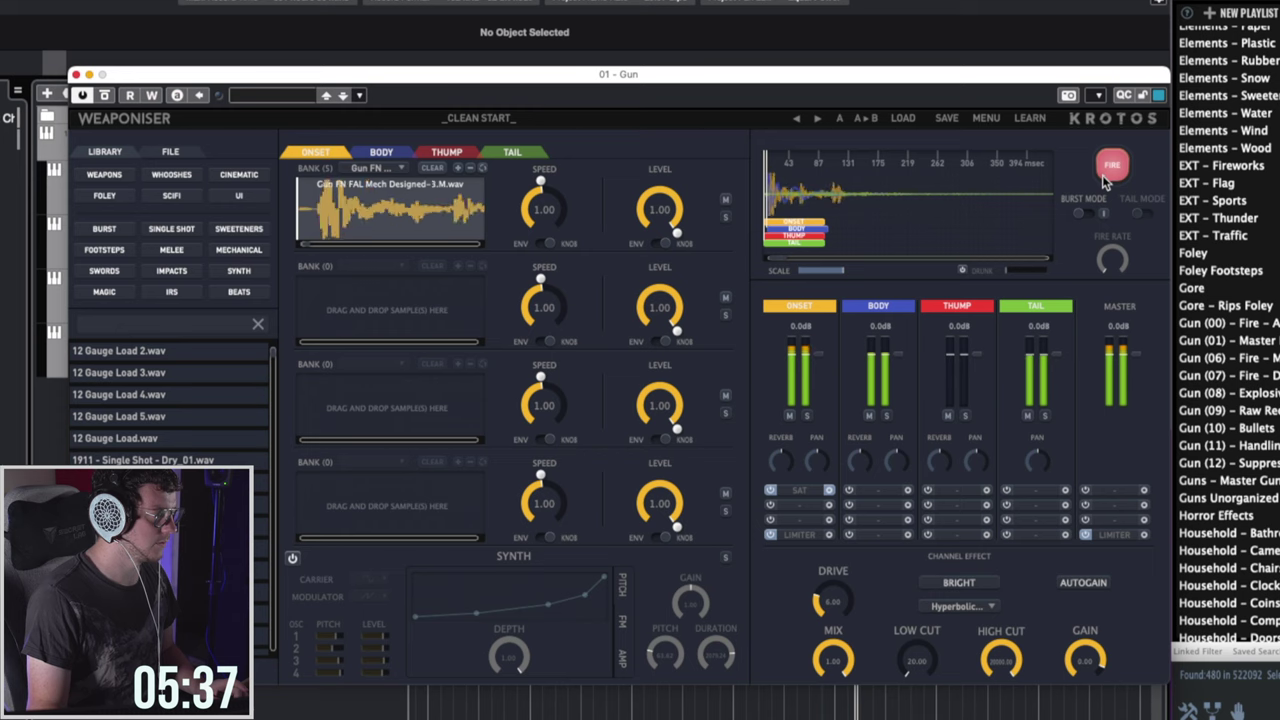
# Switch to the Body layer and turn off the solo on the Mech track.
pyautogui.click(376, 168)
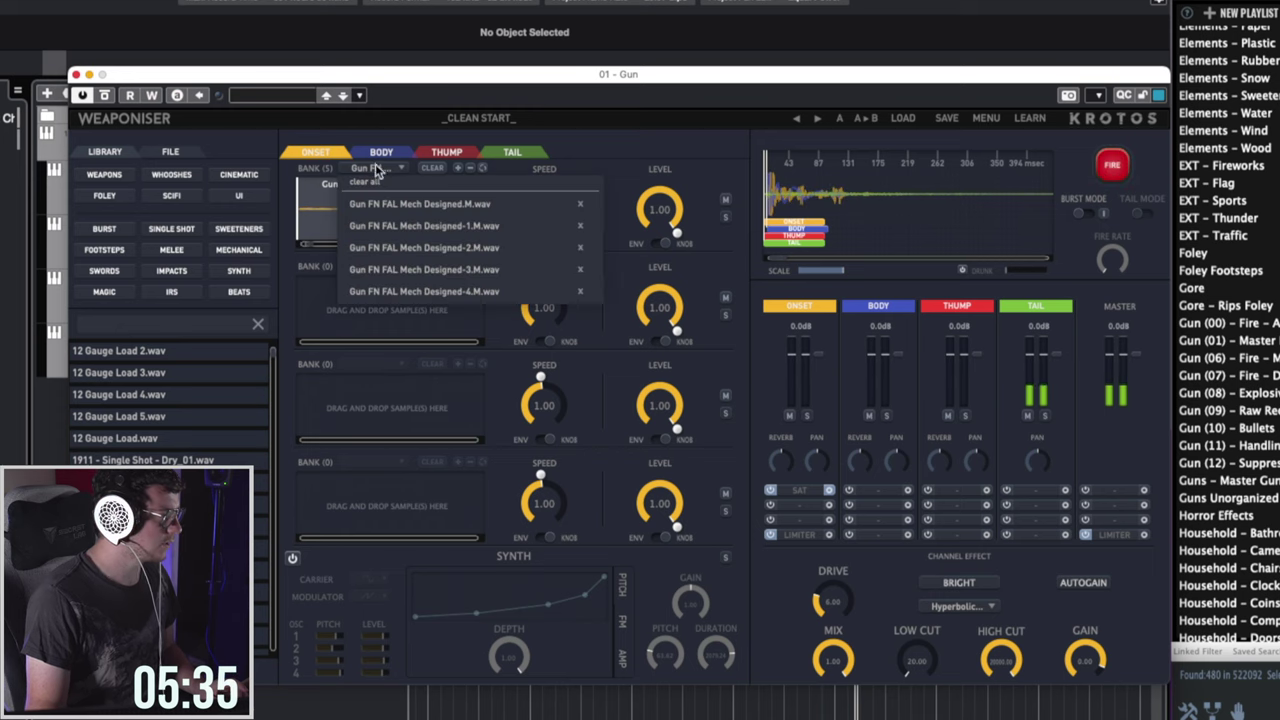
pyautogui.click(376, 168)
pyautogui.click(381, 151)
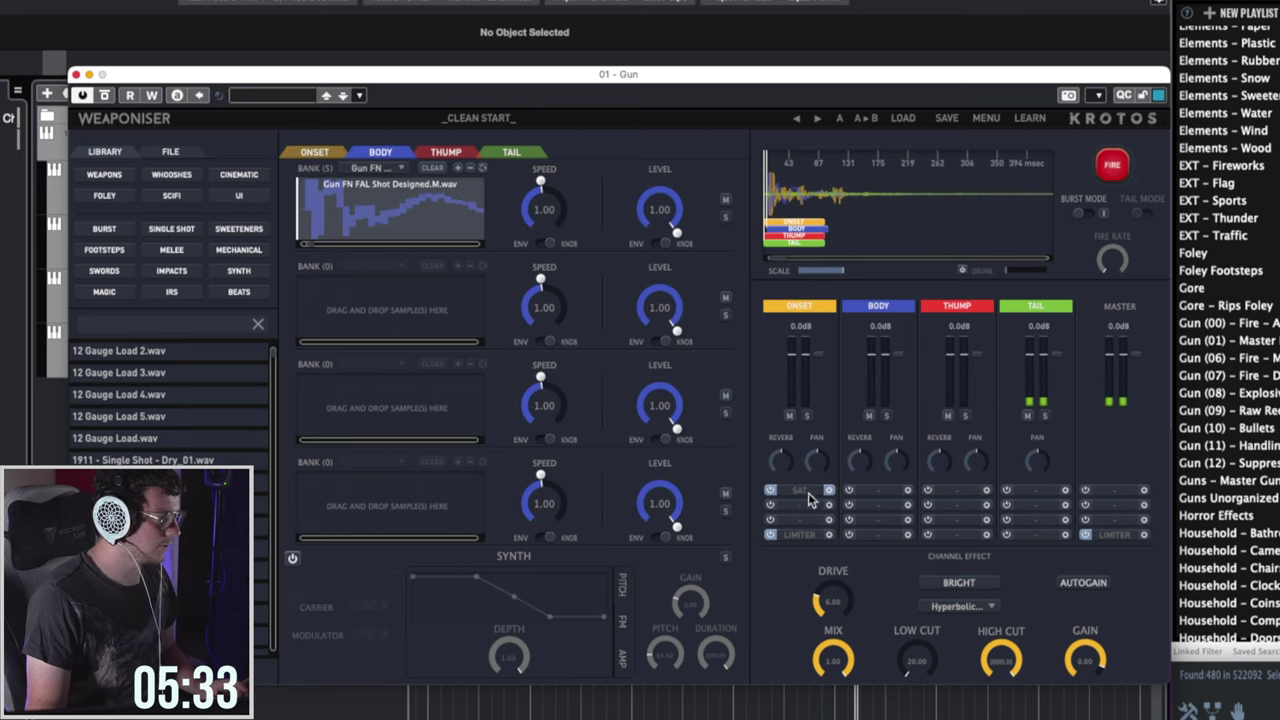
pyautogui.moveTo(475, 67); pyautogui.dragTo(467, 252)
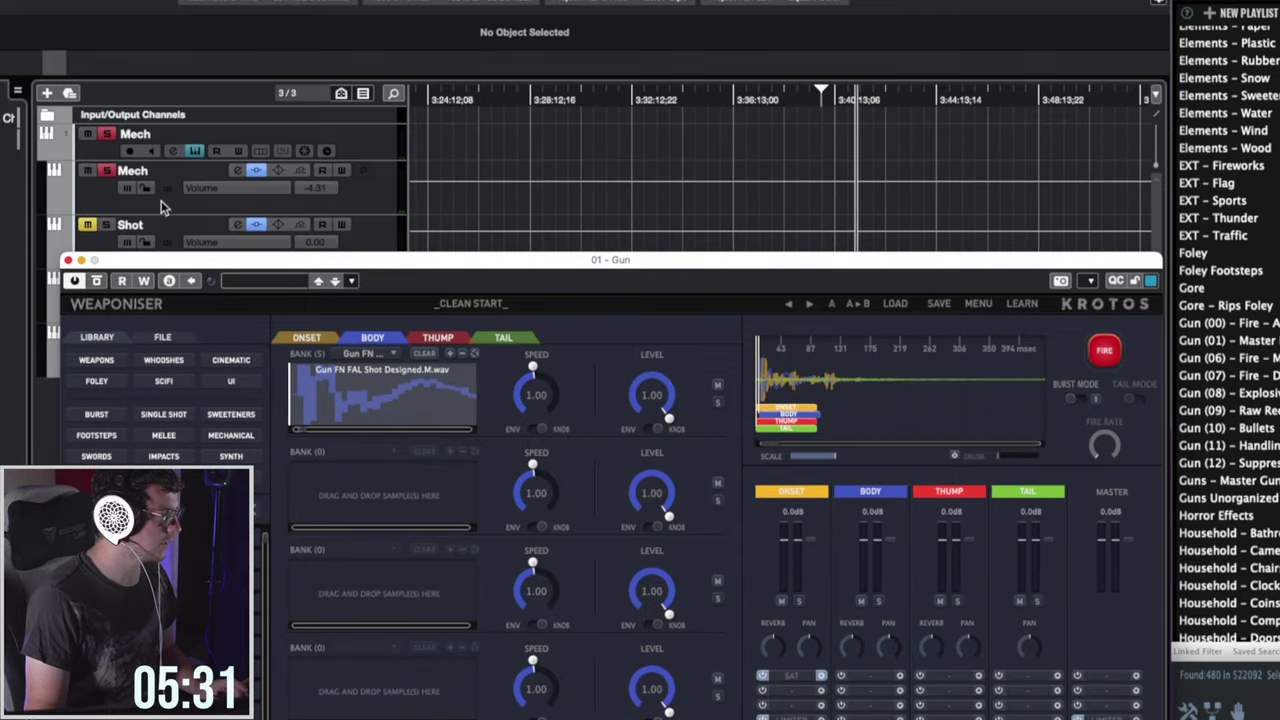
pyautogui.click(115, 185)
pyautogui.click(110, 170)
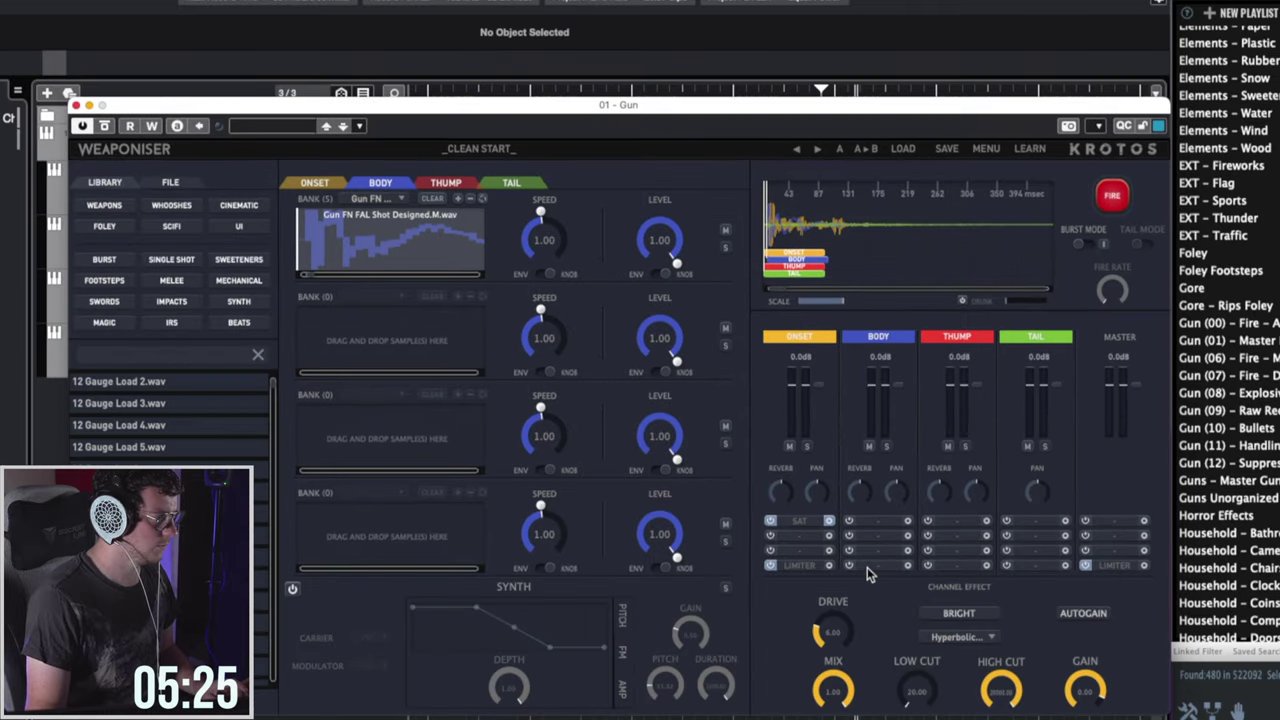
# Add a Limiter to the Body channel's last effect slot and Saturation to its first slot.
pyautogui.click(868, 570)
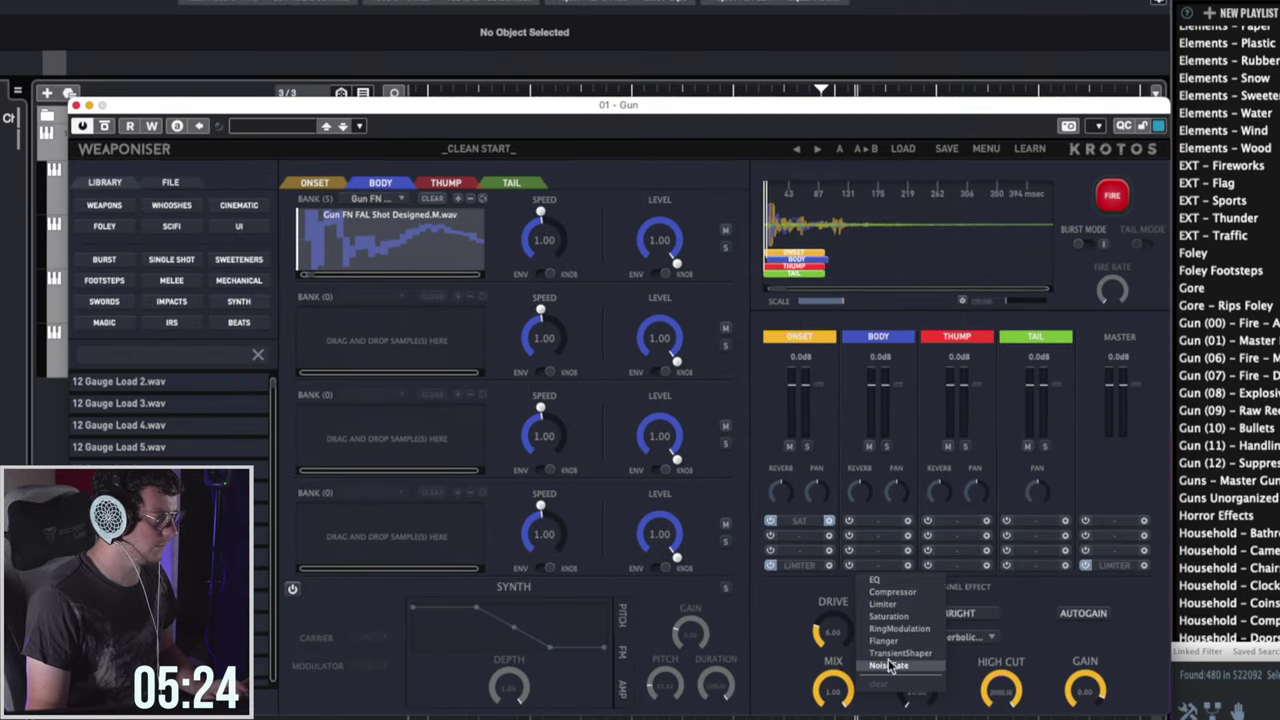
pyautogui.click(885, 604)
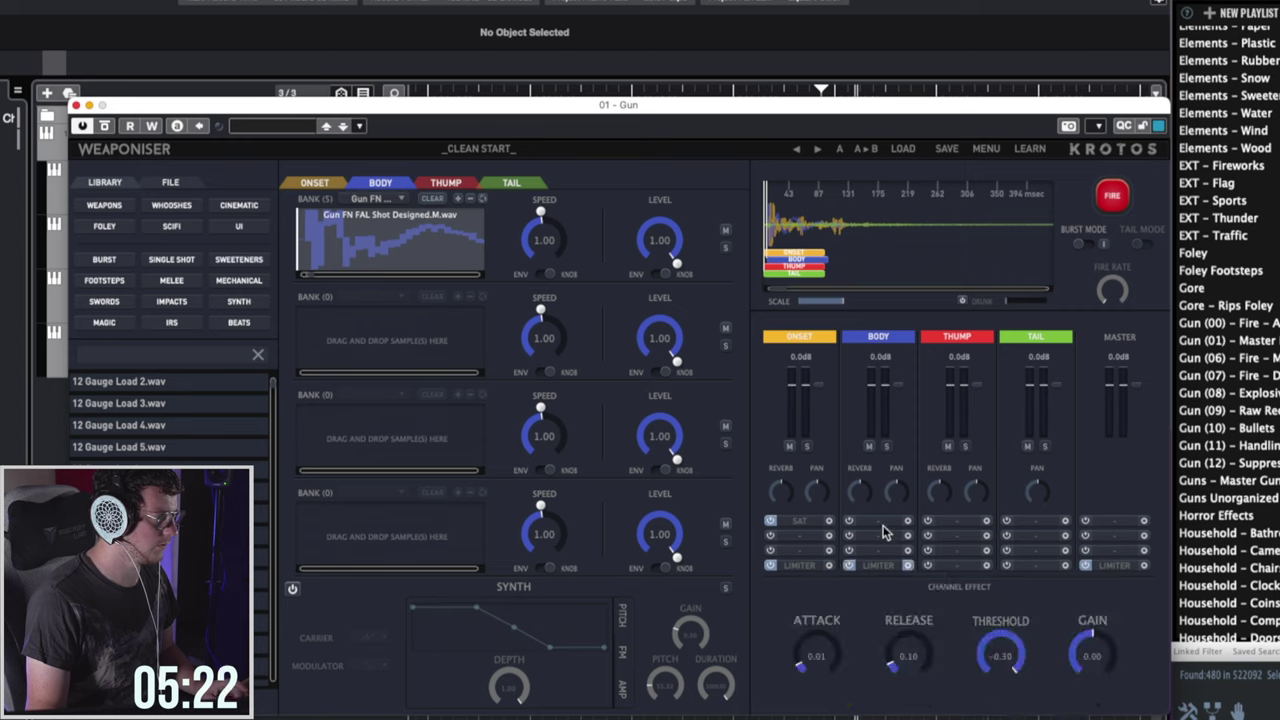
pyautogui.click(884, 534)
pyautogui.click(919, 578)
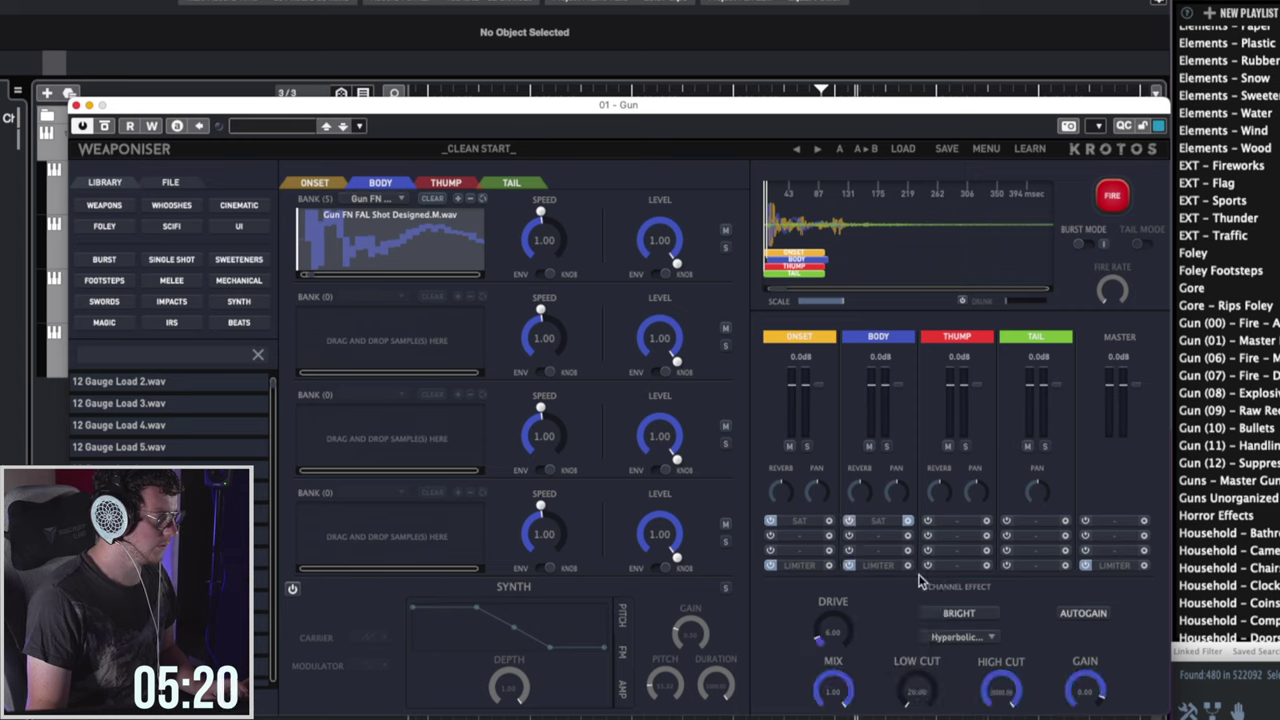
# Set the Drive of the Body channel's Saturation effect to 4.5, firing the weapon between adjustments.
pyautogui.moveTo(817, 640); pyautogui.dragTo(825, 623)
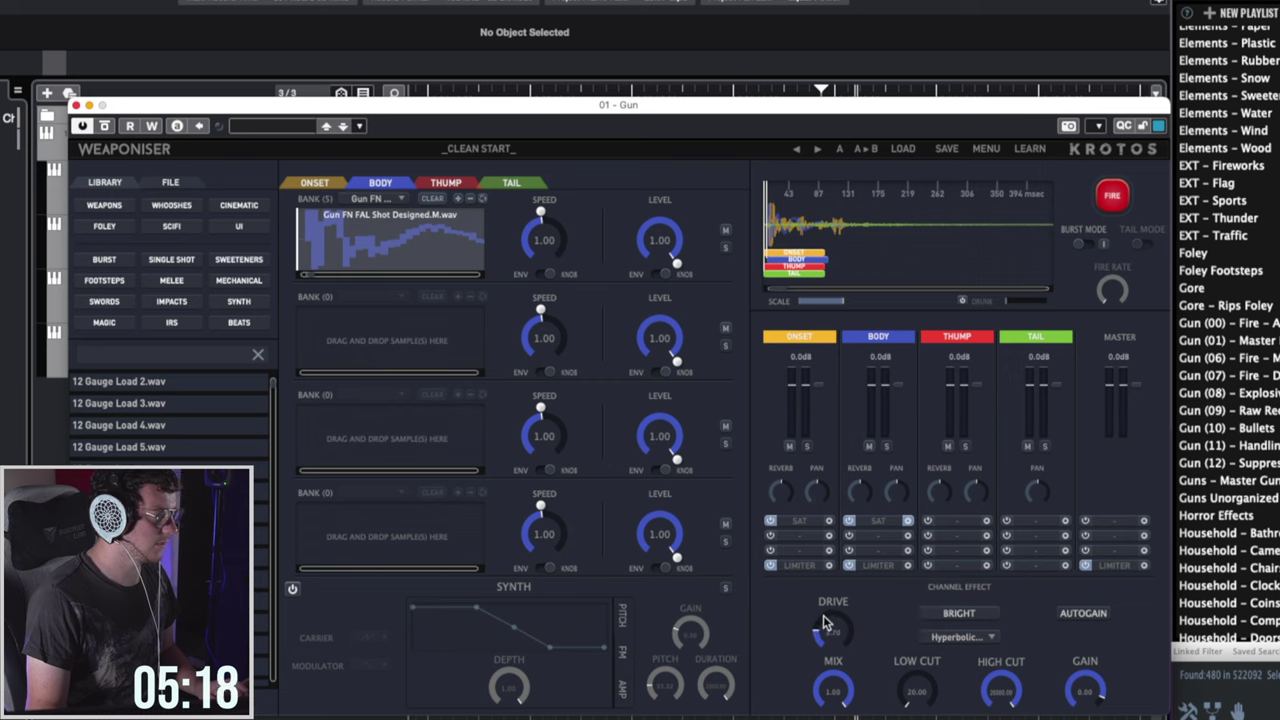
pyautogui.click(1115, 197)
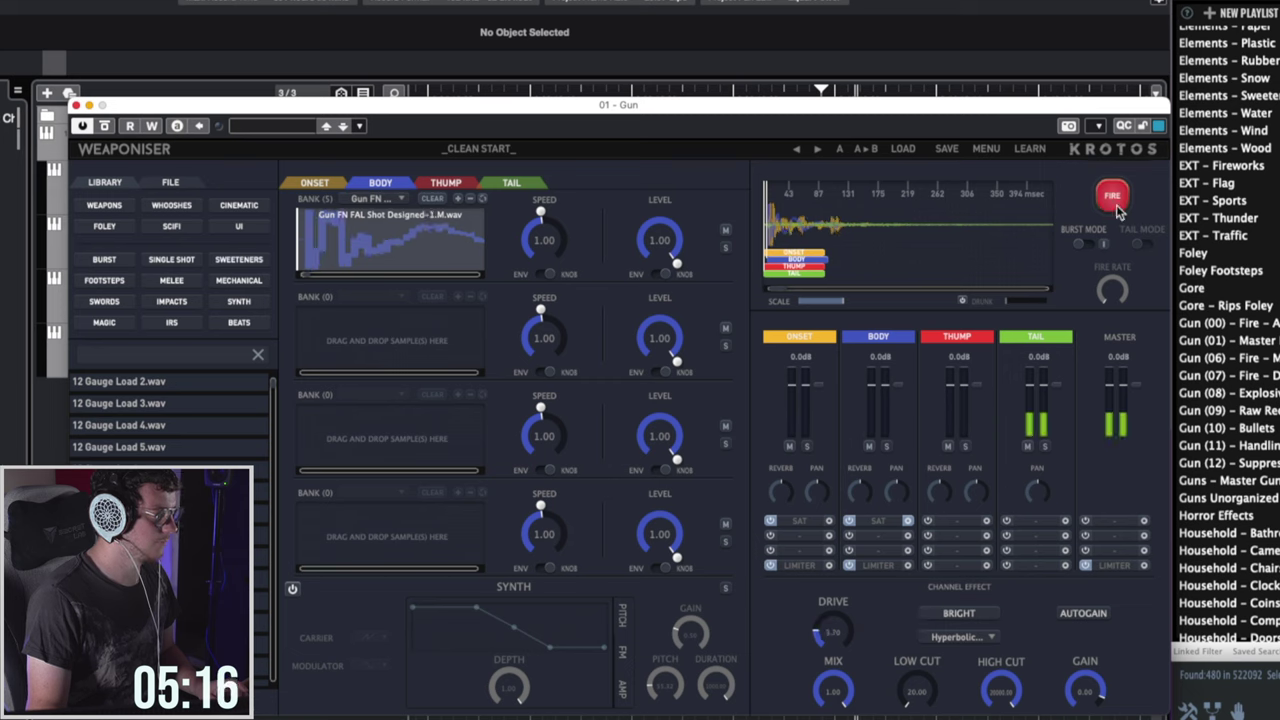
pyautogui.click(1118, 200)
pyautogui.moveTo(817, 629); pyautogui.dragTo(831, 603)
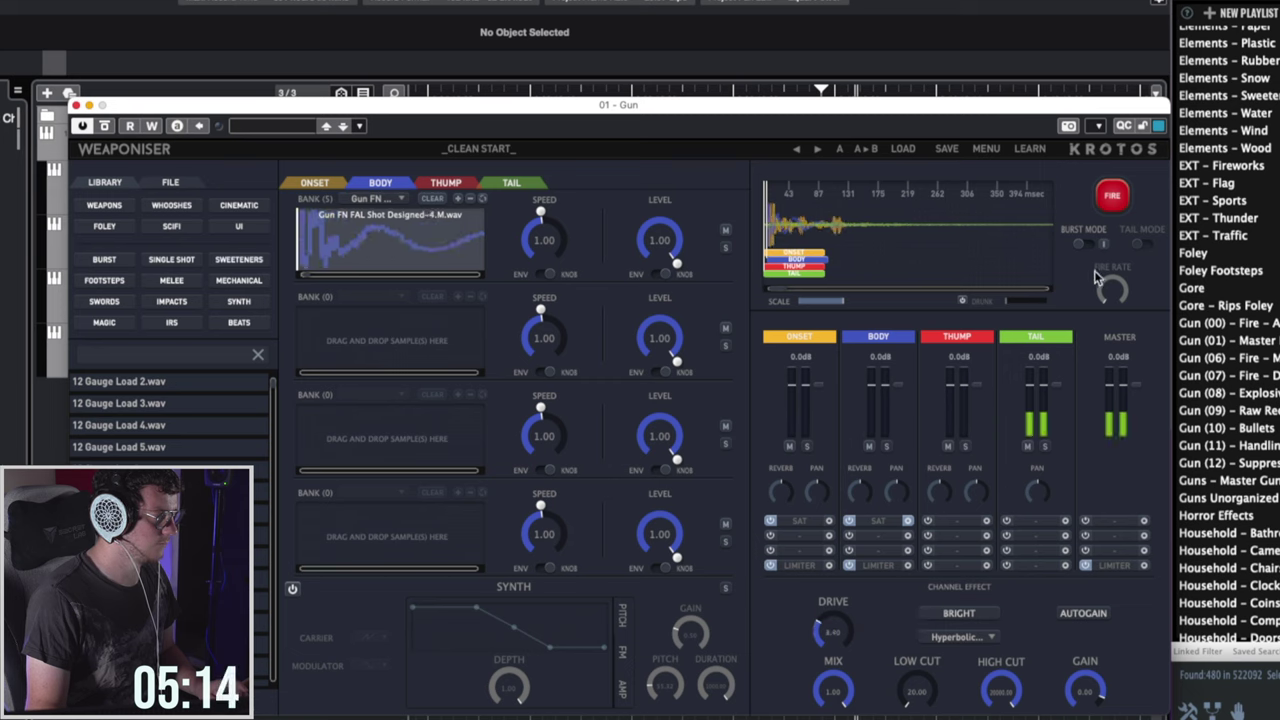
pyautogui.click(1118, 195)
pyautogui.click(1118, 197)
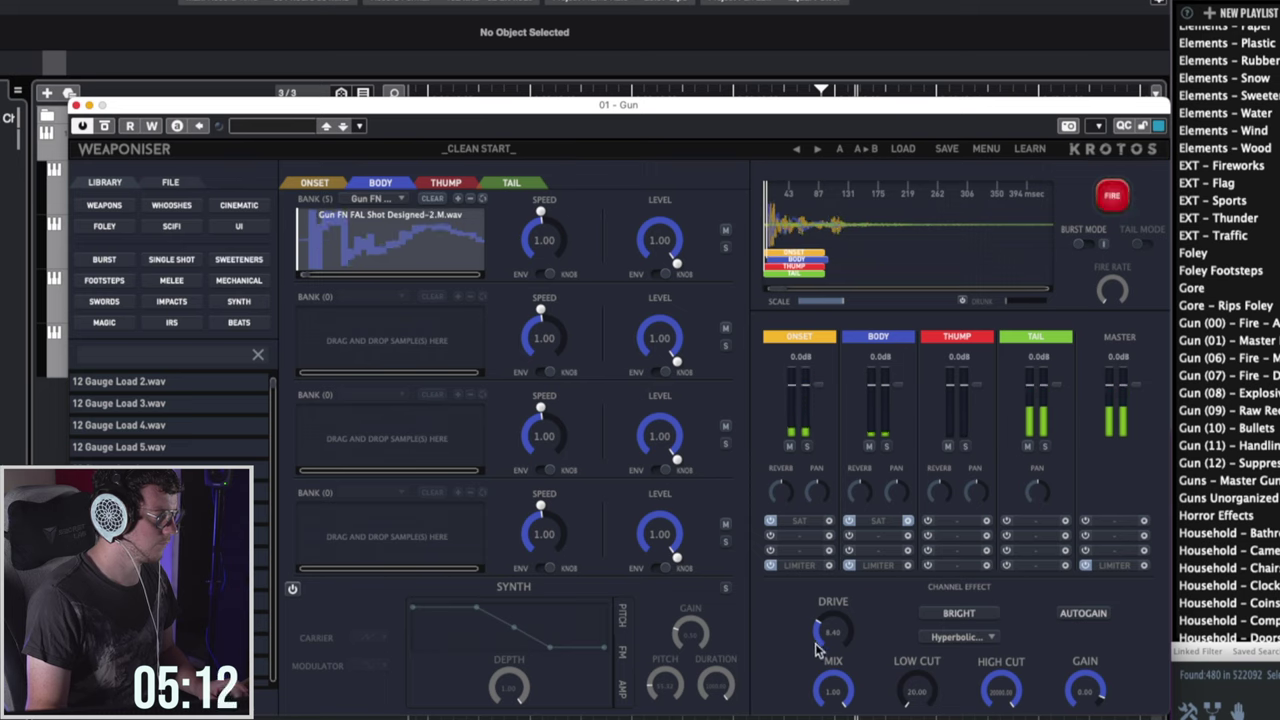
pyautogui.moveTo(828, 625); pyautogui.dragTo(817, 660)
pyautogui.click(1116, 197)
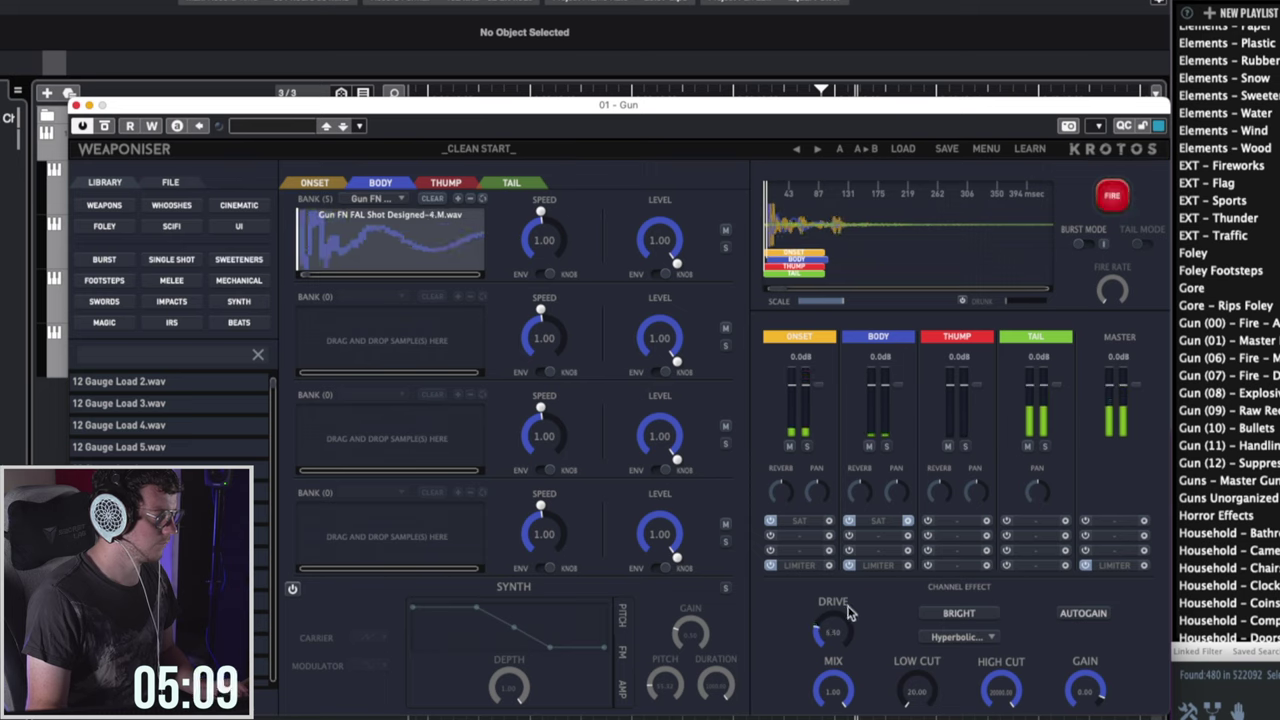
pyautogui.click(1116, 196)
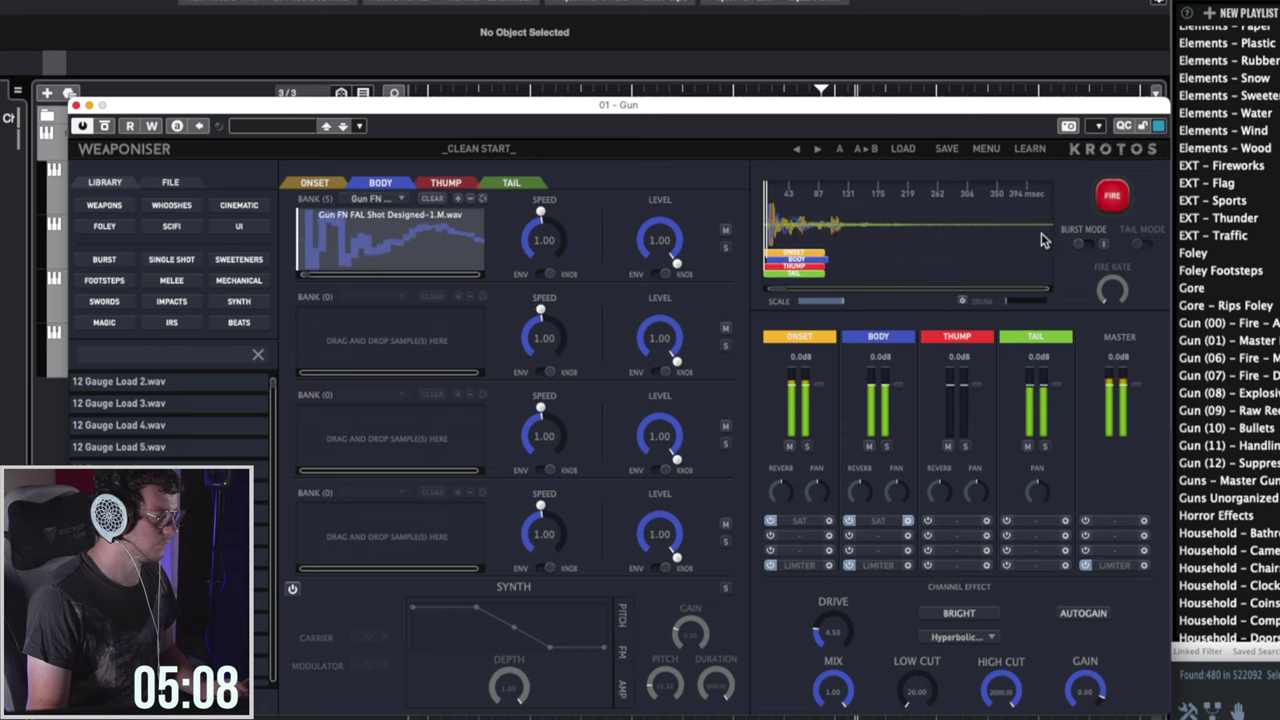
# Enable the Thump layer's synth and set its Duration to about 108, with the Thump channel soloed alongside Body.
pyautogui.click(445, 183)
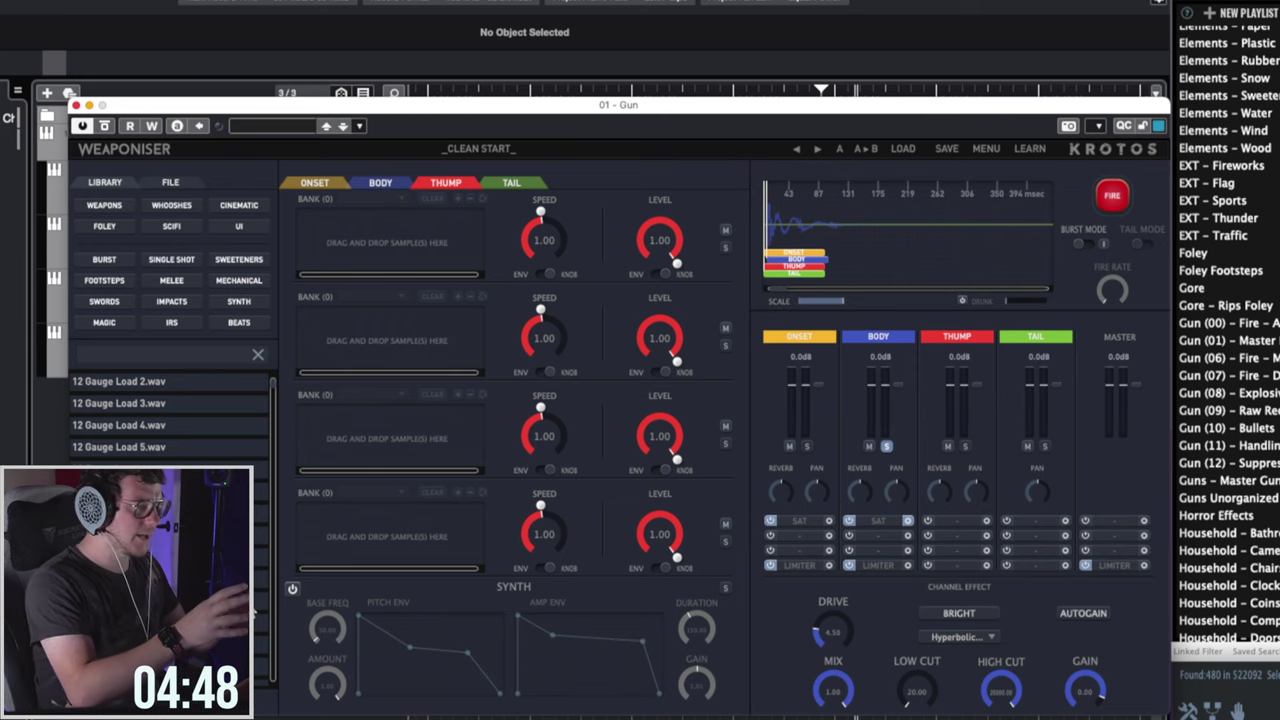
pyautogui.click(296, 590)
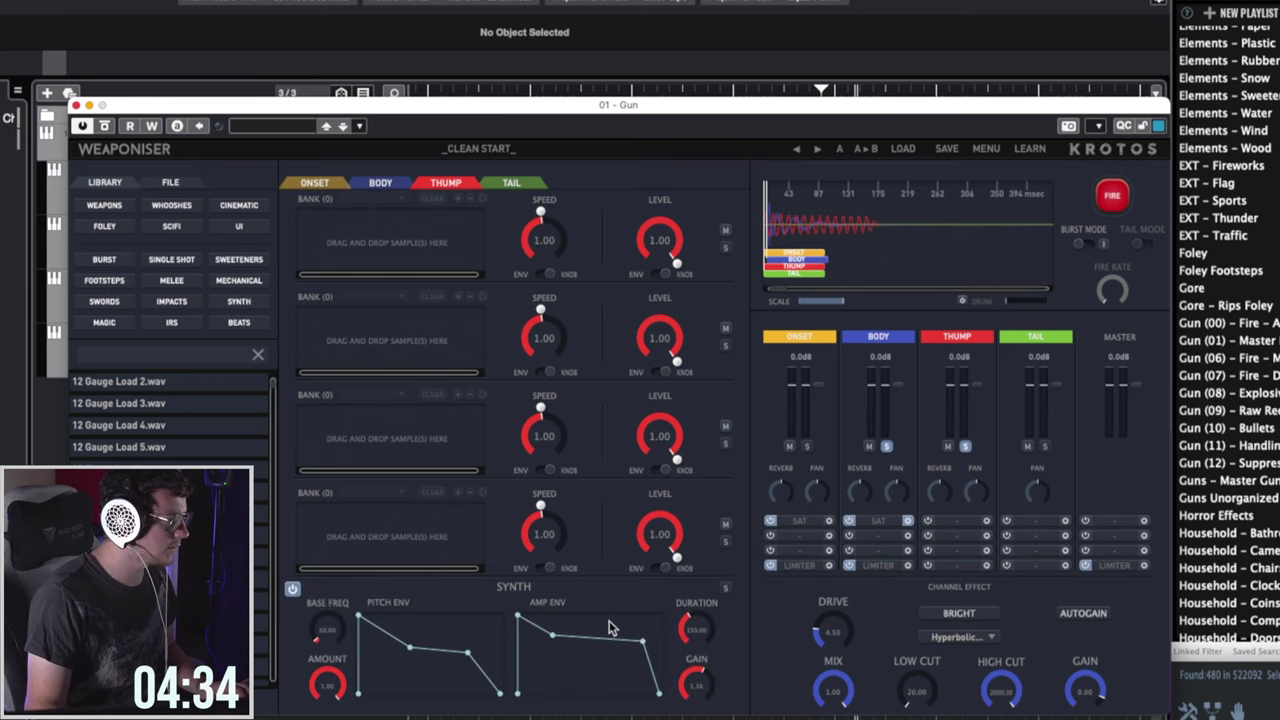
pyautogui.moveTo(683, 630); pyautogui.dragTo(685, 620)
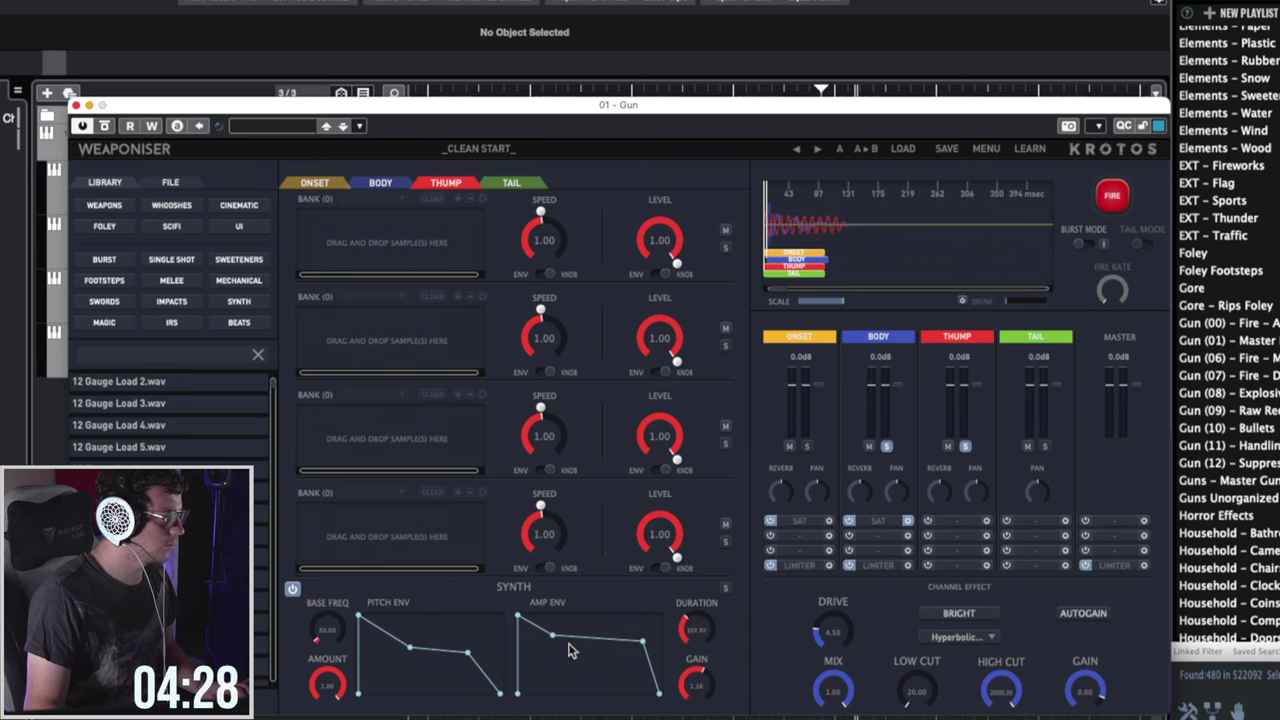
# Reshape the Thump synth's amp and pitch envelopes for a faster initial drop, and audition it with the Body solo turned off.
pyautogui.moveTo(570, 651); pyautogui.dragTo(625, 675)
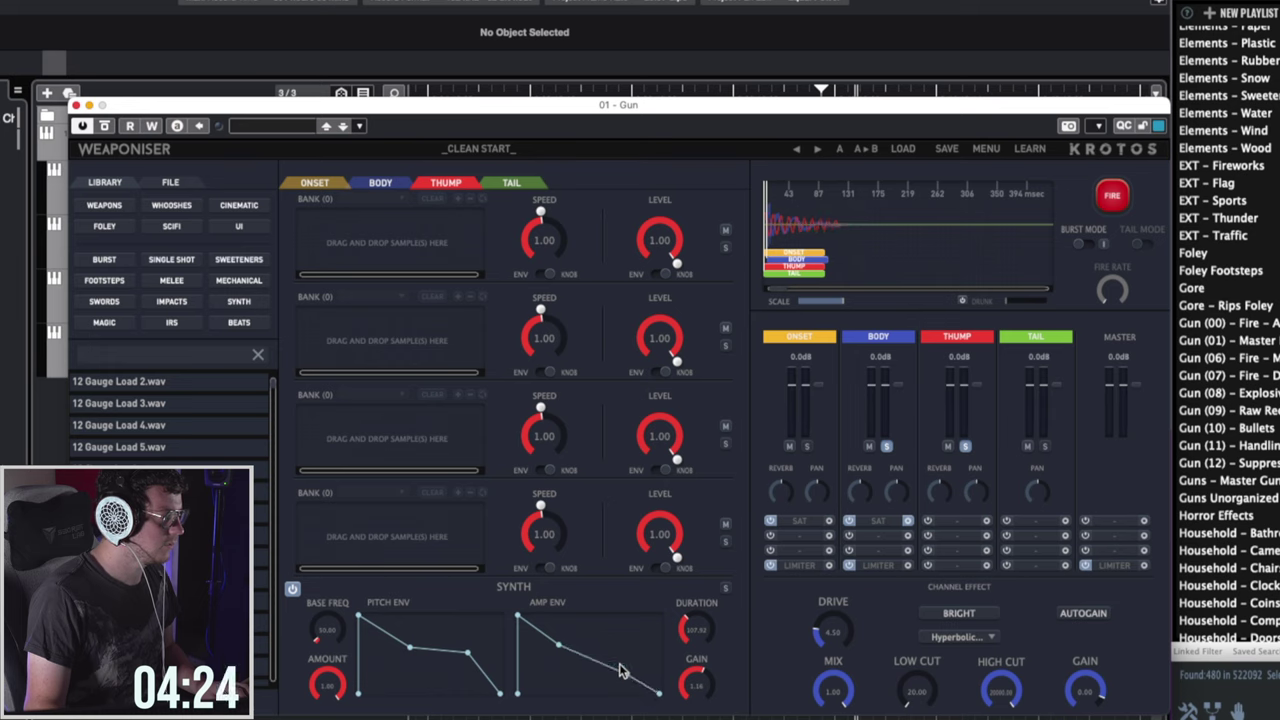
pyautogui.moveTo(562, 650); pyautogui.dragTo(545, 653)
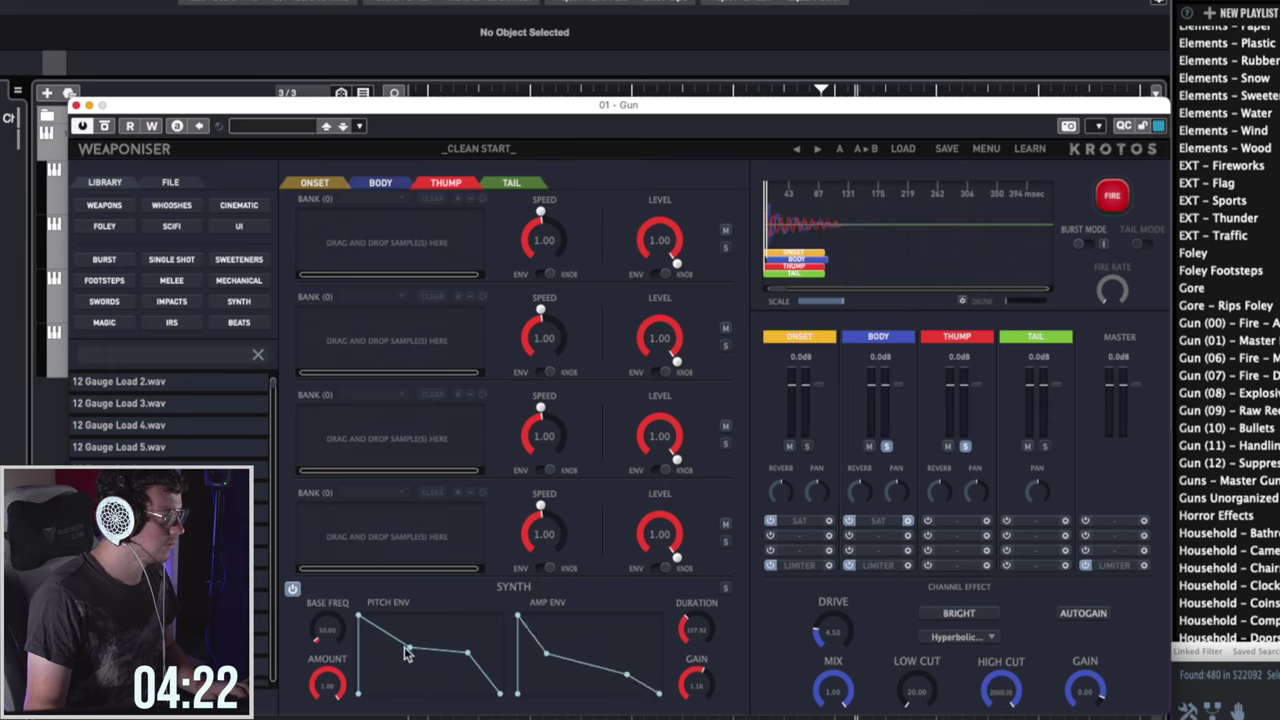
pyautogui.moveTo(405, 648); pyautogui.dragTo(367, 667)
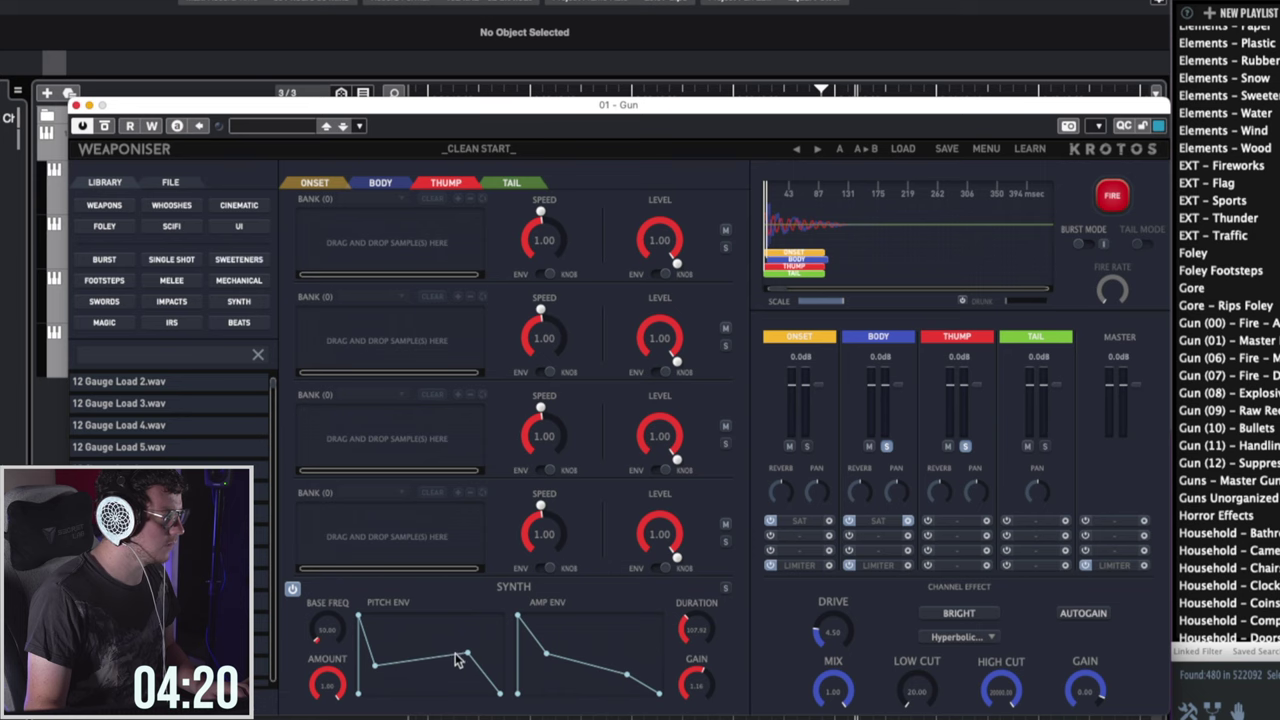
pyautogui.click(1113, 196)
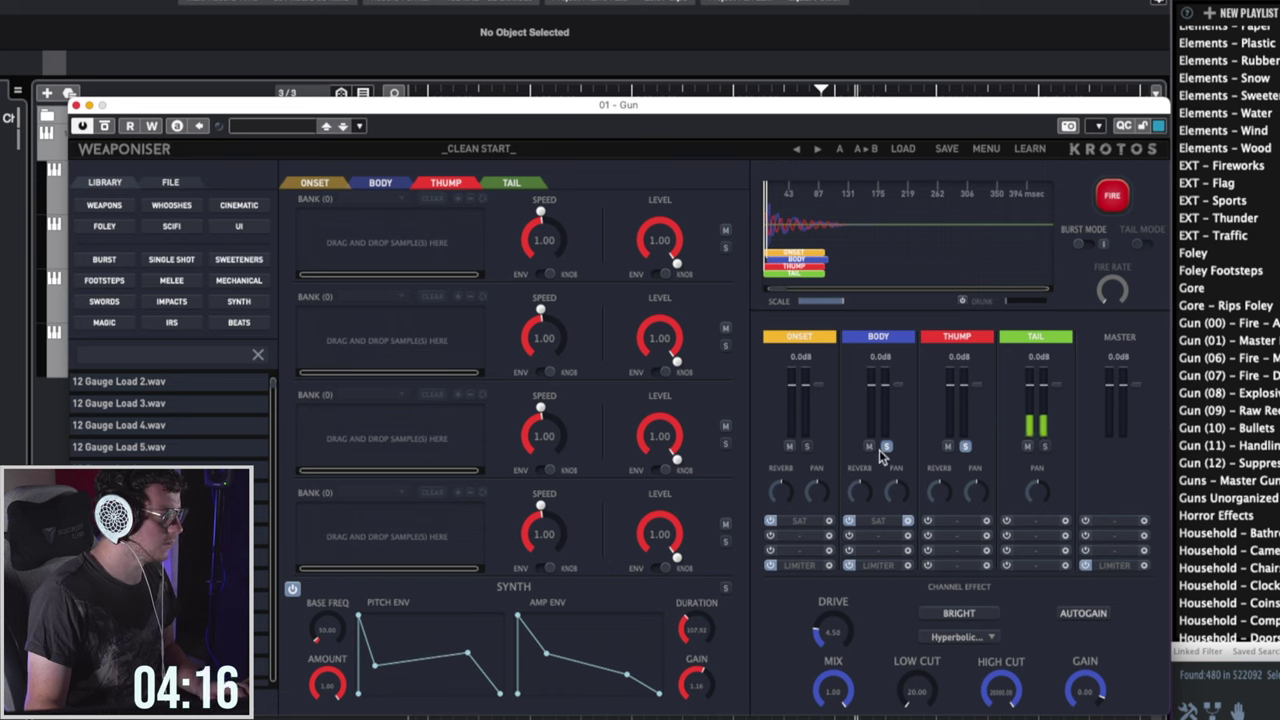
pyautogui.click(885, 446)
pyautogui.click(1113, 196)
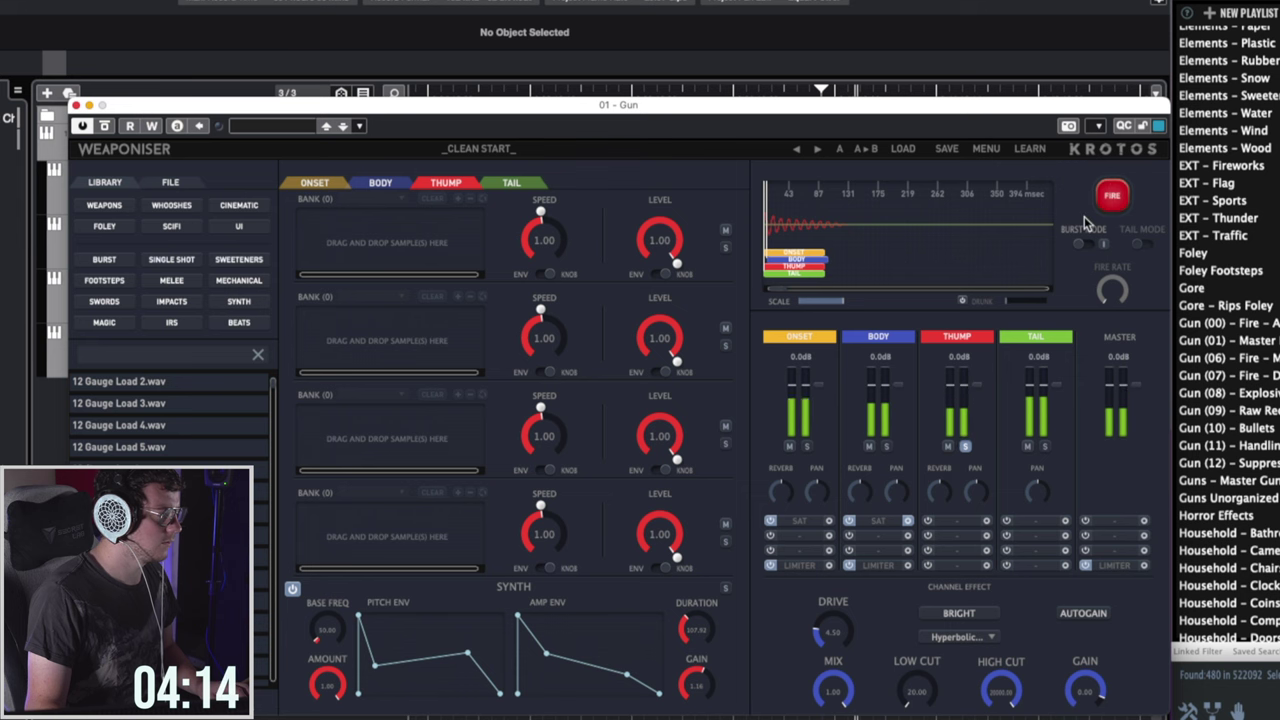
# With the LFE track soloed, lower the Thump synth's Gain to 0.89 and turn off the Thump channel's solo.
pyautogui.moveTo(812, 105); pyautogui.dragTo(775, 400)
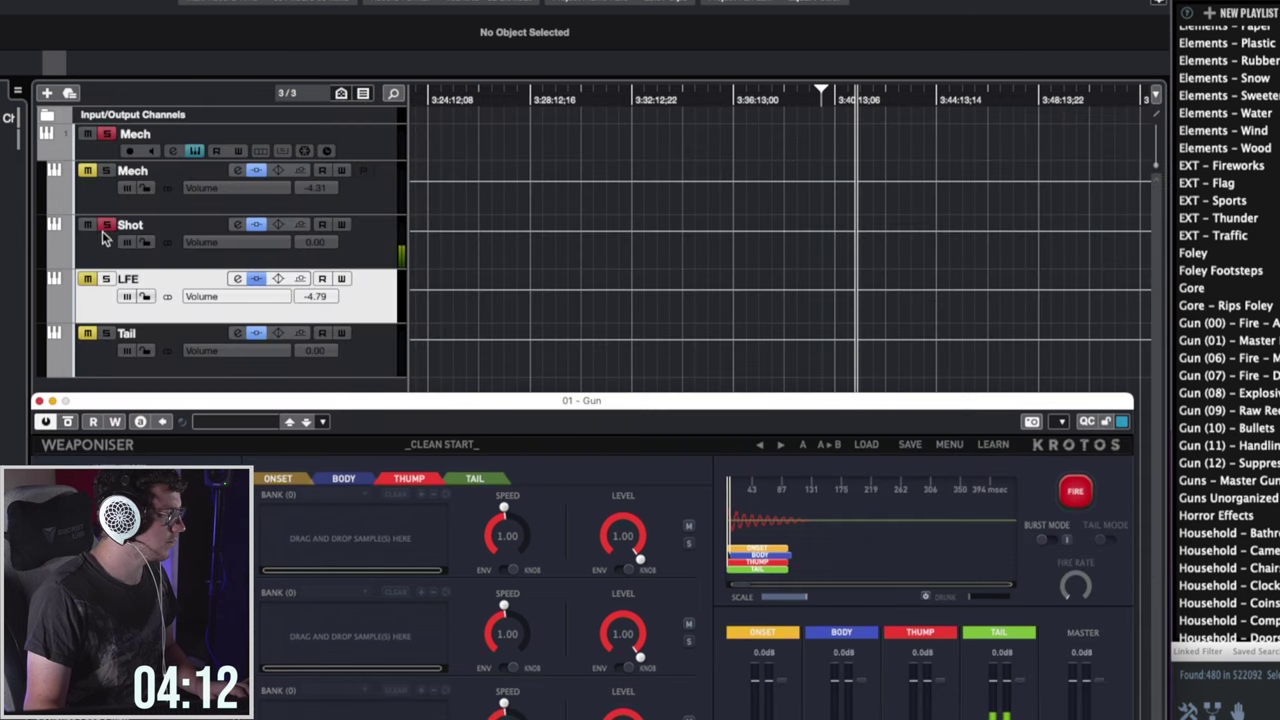
pyautogui.click(108, 278)
pyautogui.moveTo(400, 407); pyautogui.dragTo(436, 117)
pyautogui.click(1105, 205)
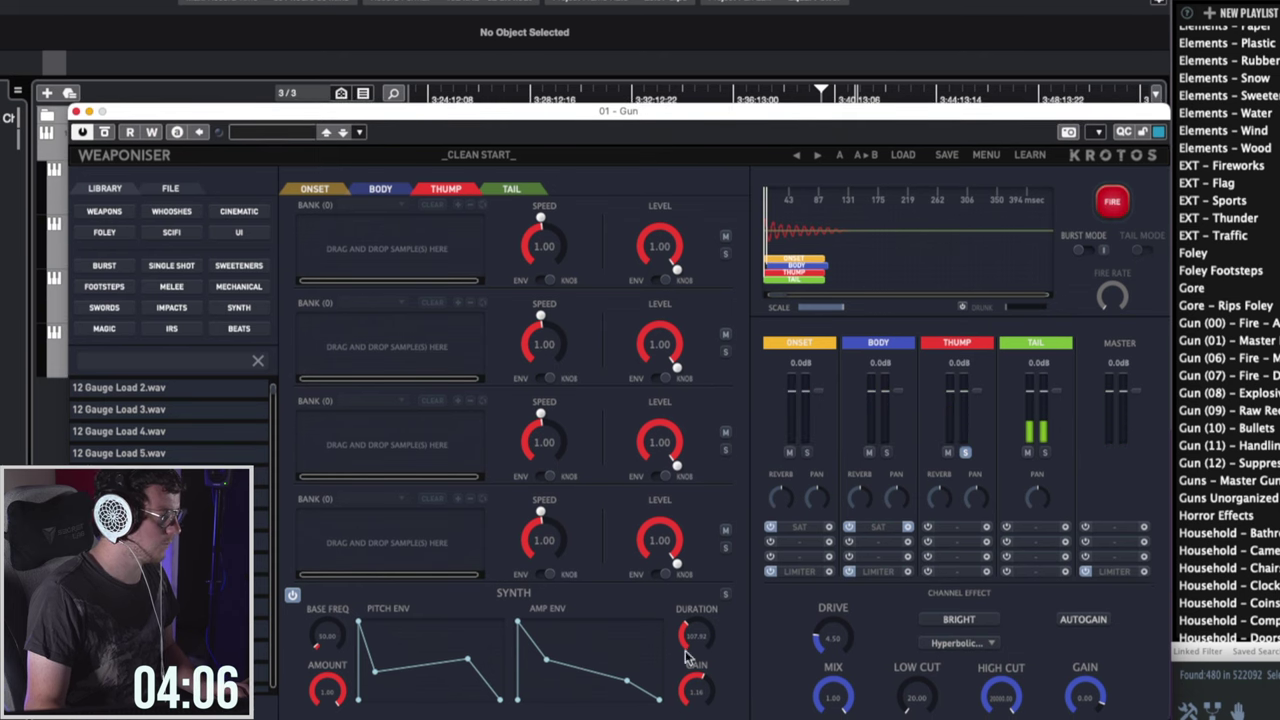
pyautogui.click(1108, 205)
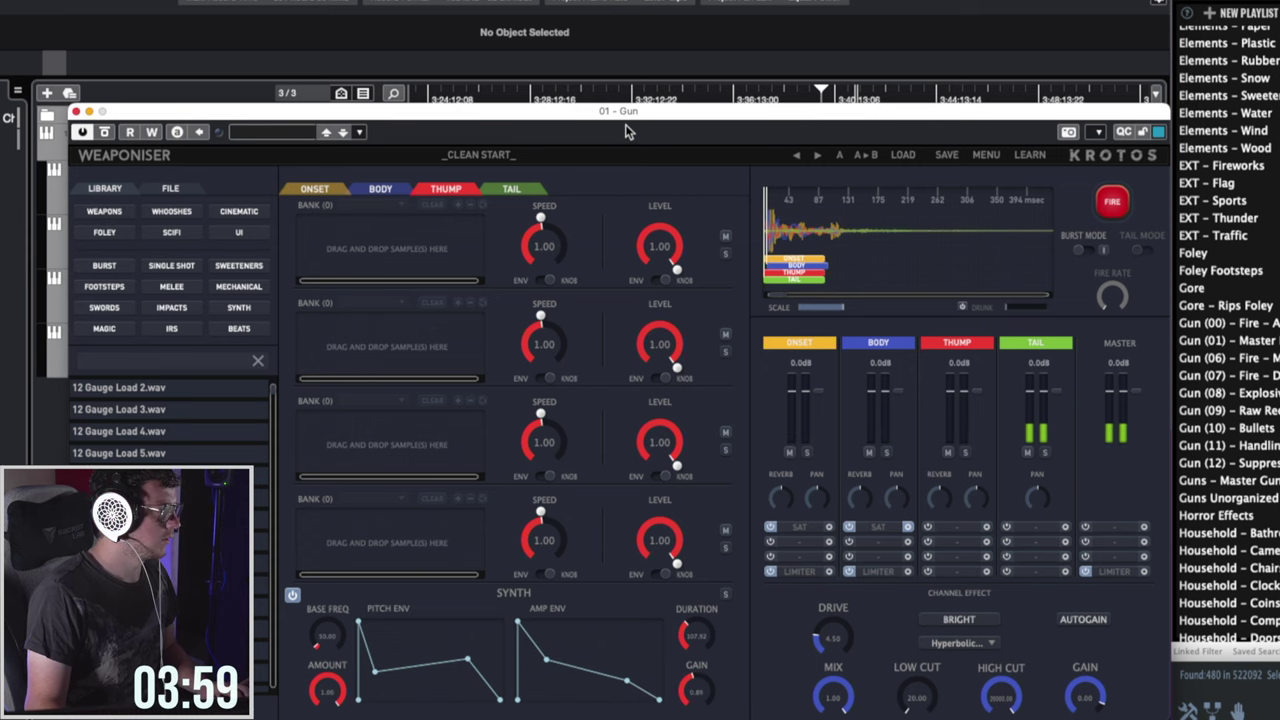
# Solo the Shot track again and move the Gun plugin window back over the track list.
pyautogui.moveTo(626, 126); pyautogui.dragTo(609, 375)
pyautogui.click(107, 225)
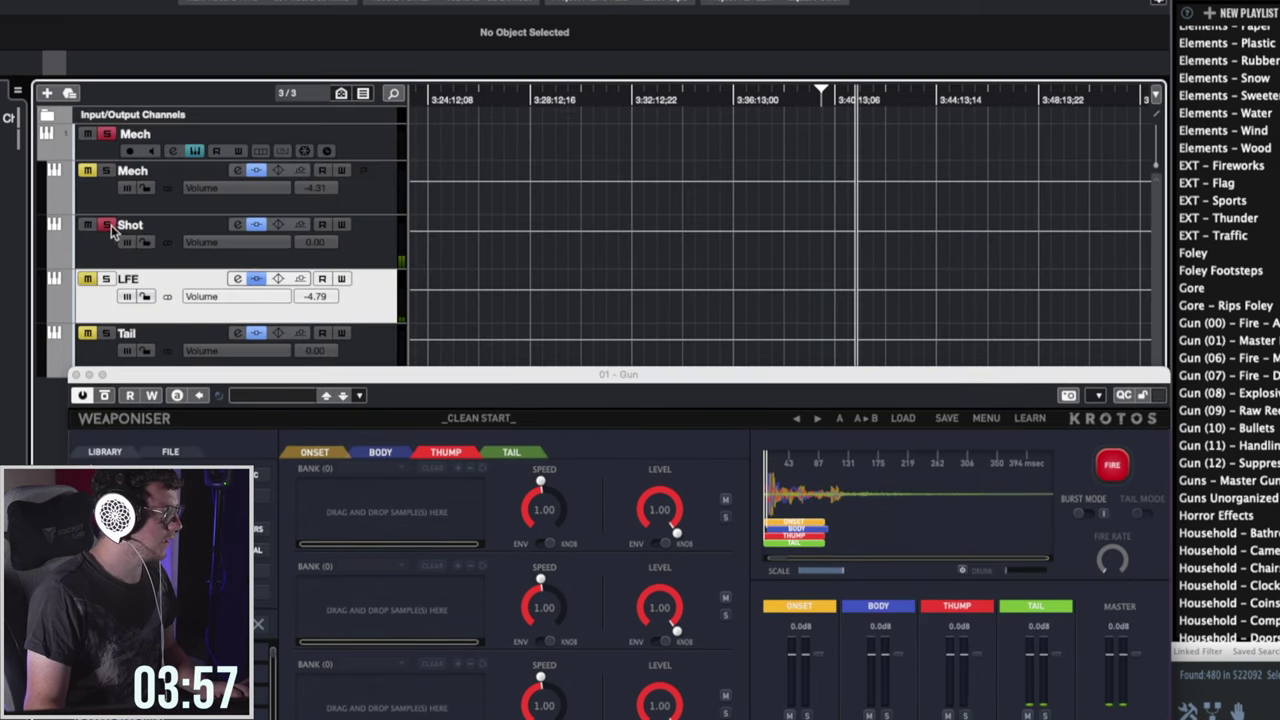
pyautogui.moveTo(346, 377); pyautogui.dragTo(346, 146)
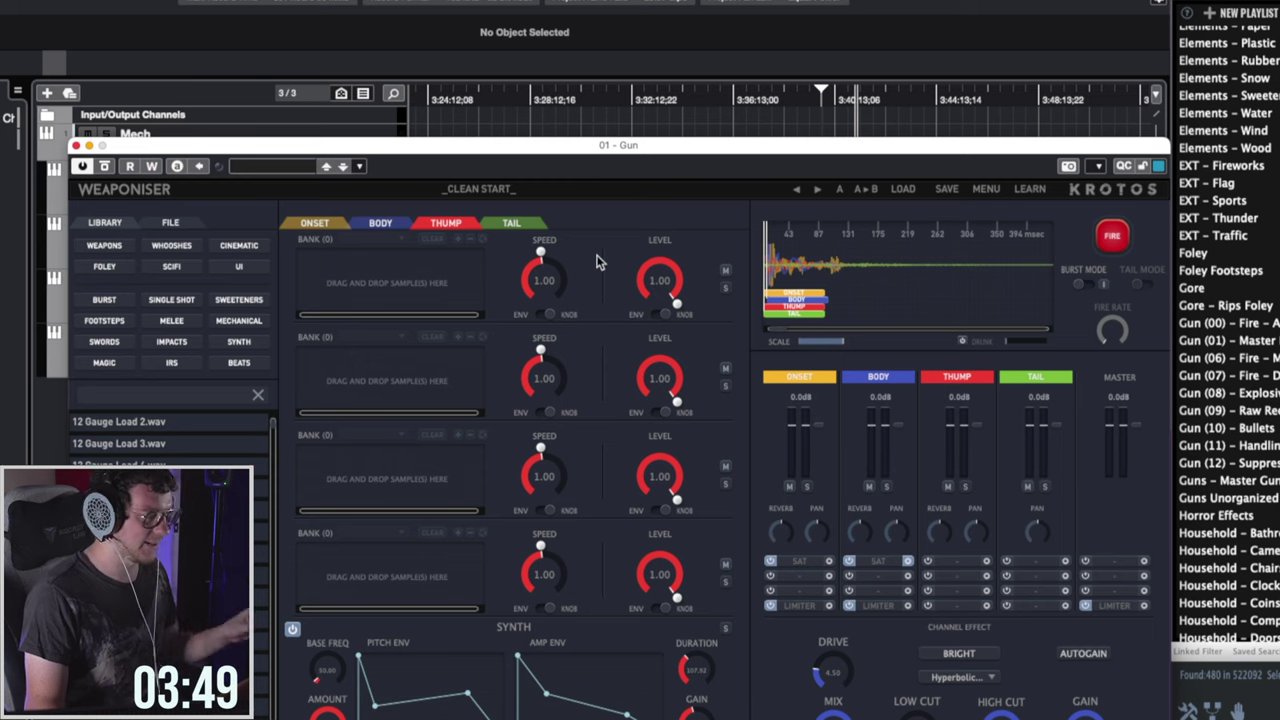
# Switch to the Tail layer and add a Limiter to its channel's last effect slot and Saturation to its first slot.
pyautogui.click(508, 226)
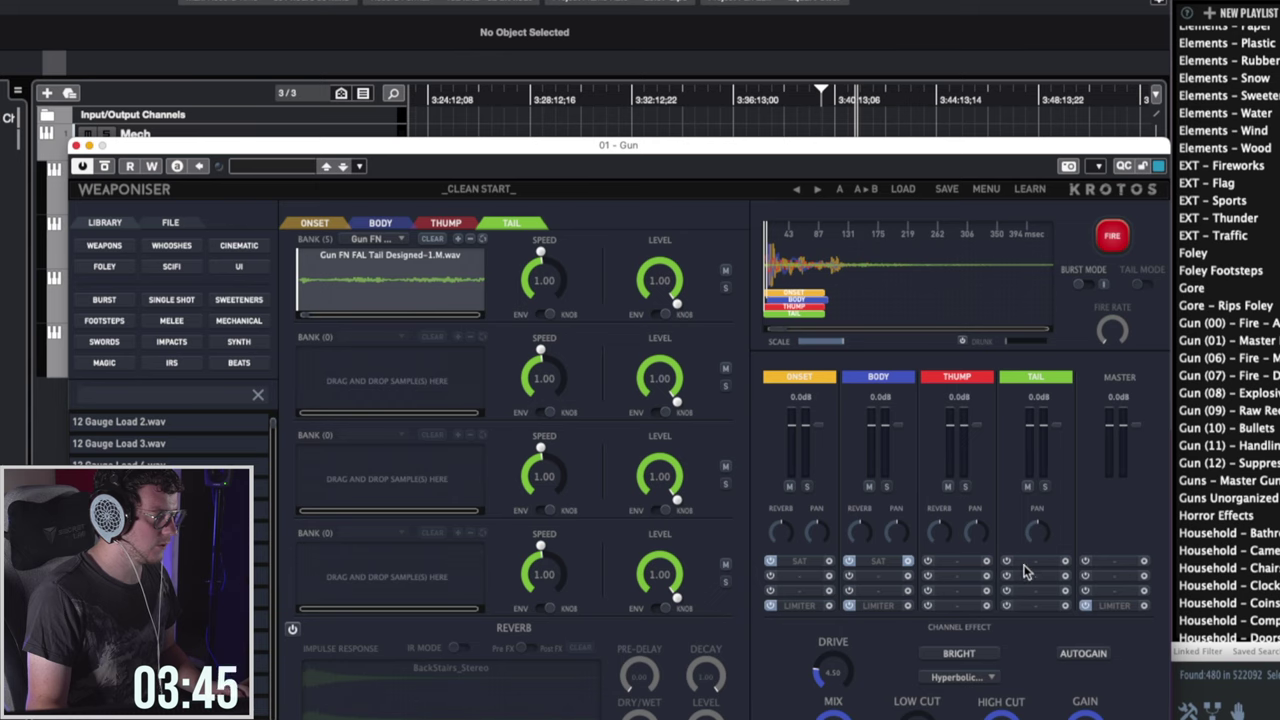
pyautogui.click(1020, 608)
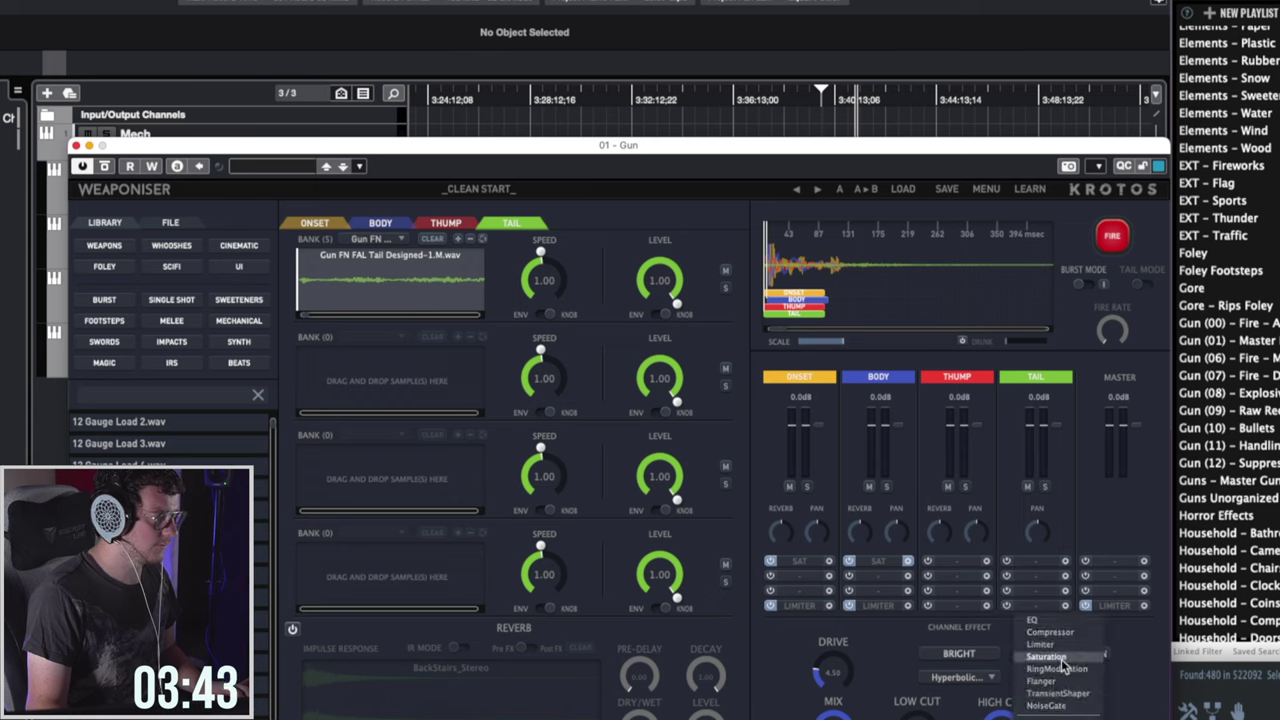
pyautogui.click(1057, 648)
pyautogui.click(1034, 561)
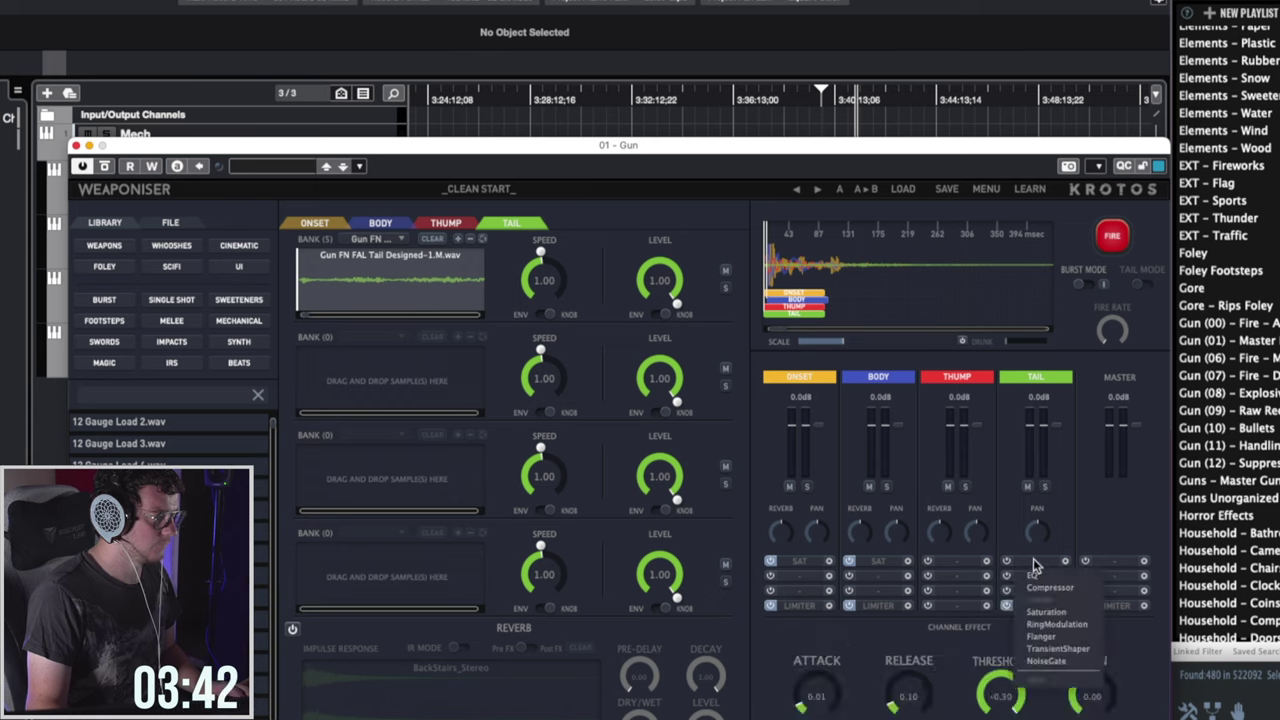
pyautogui.click(1055, 613)
# Raise the Tail Saturation's Drive to about 8.9 and lower the Tail fader to -8.0 dB, firing the weapon to check.
pyautogui.moveTo(836, 684); pyautogui.dragTo(834, 662)
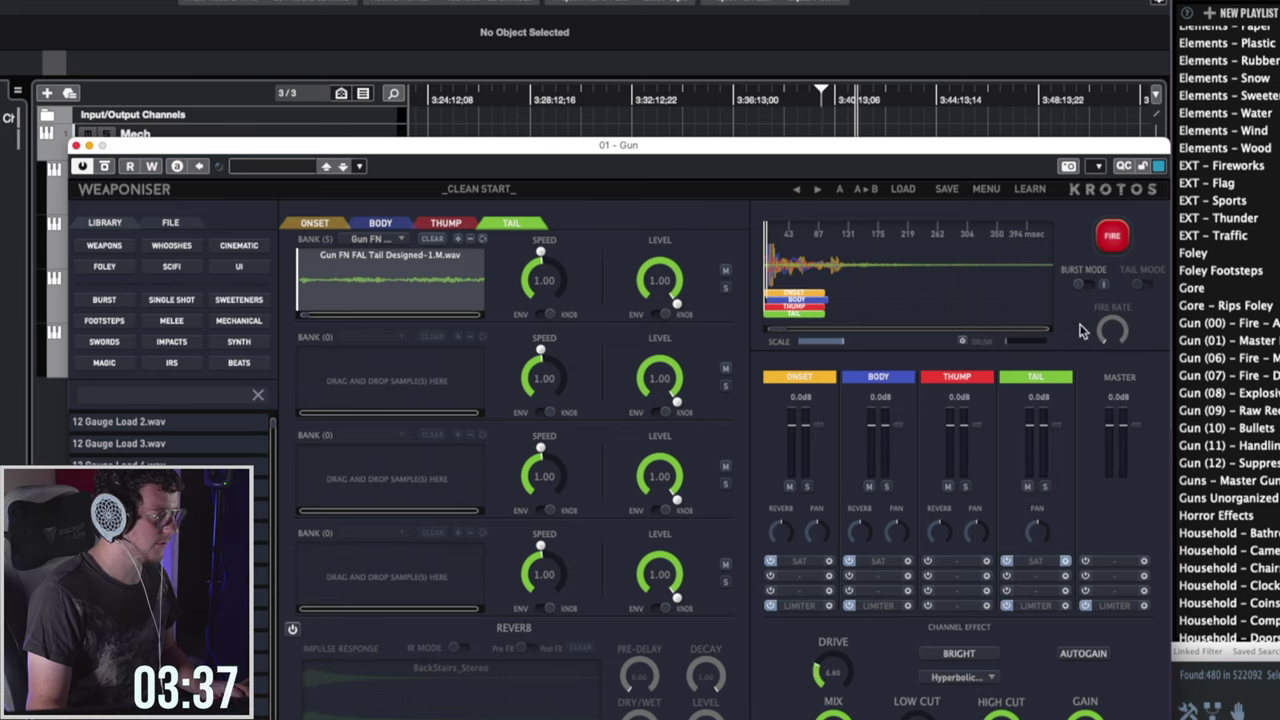
pyautogui.click(1113, 240)
pyautogui.click(1113, 240)
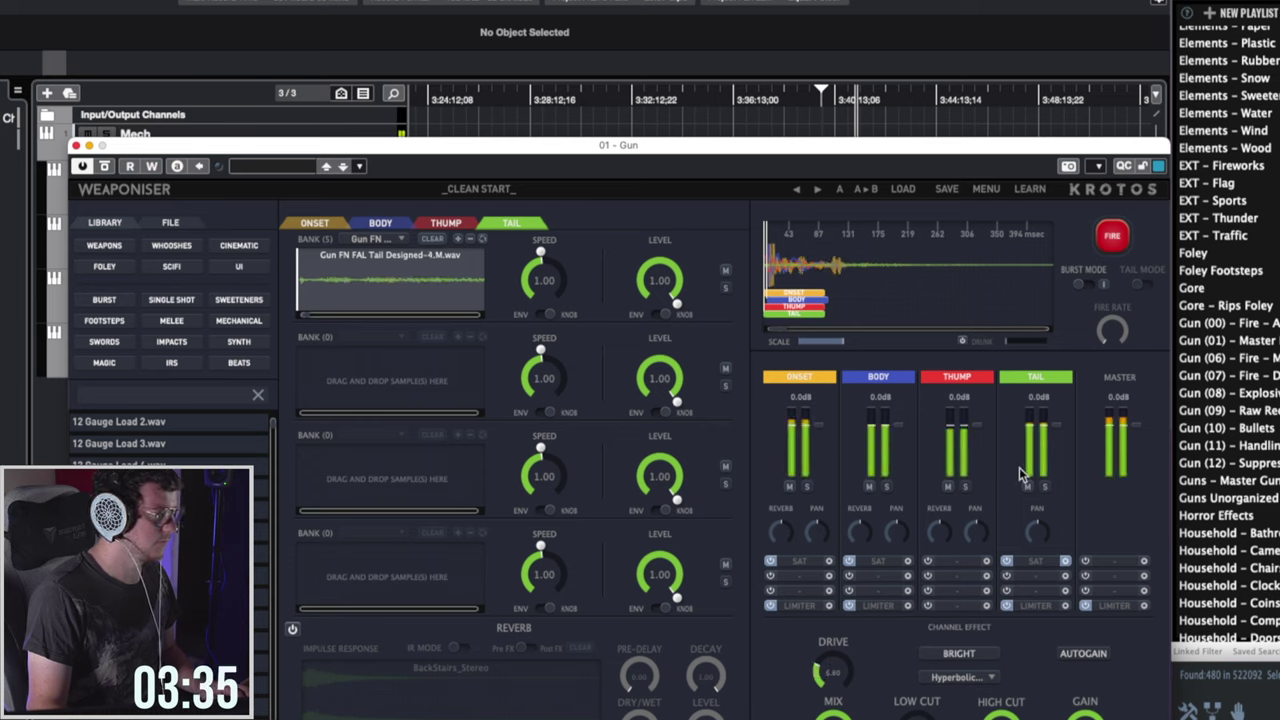
pyautogui.moveTo(827, 693); pyautogui.dragTo(824, 662)
pyautogui.click(1115, 242)
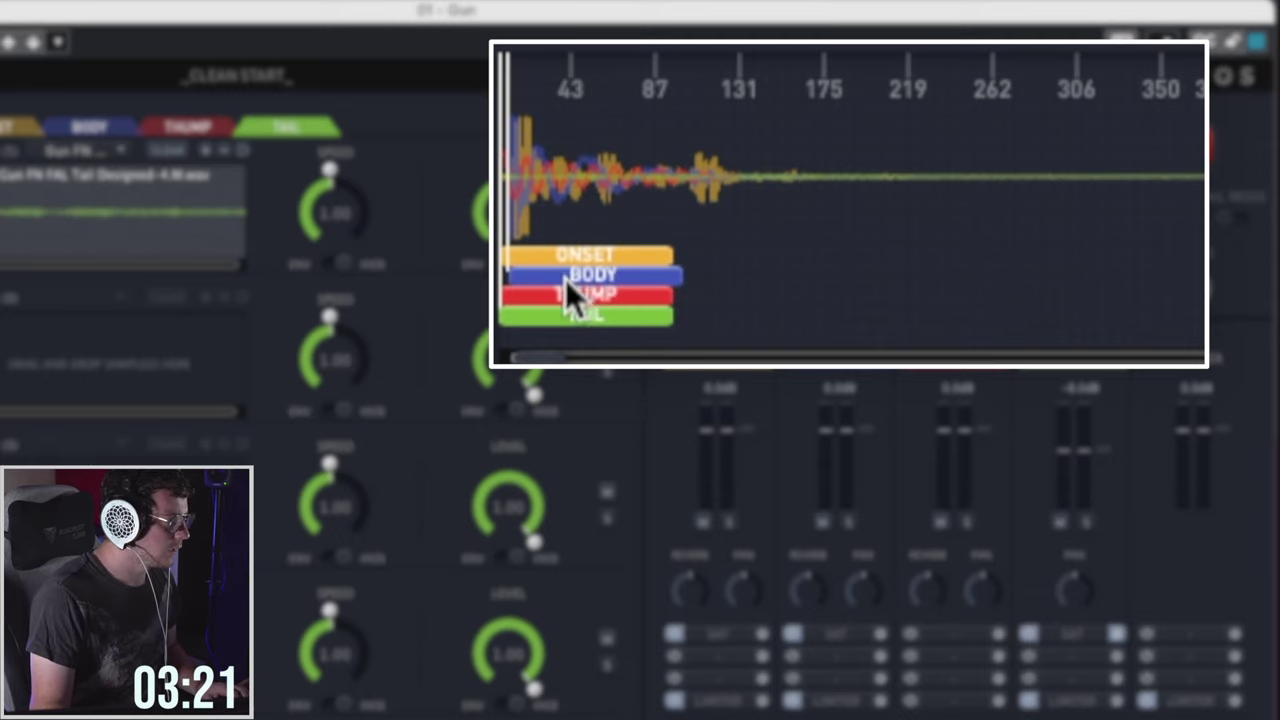
# Stagger the layer start times on the timeline so Body, Thump and Tail begin one after another shortly after Onset, and audition the shot.
pyautogui.moveTo(566, 294); pyautogui.dragTo(1095, 300)
pyautogui.moveTo(627, 314); pyautogui.dragTo(1180, 328)
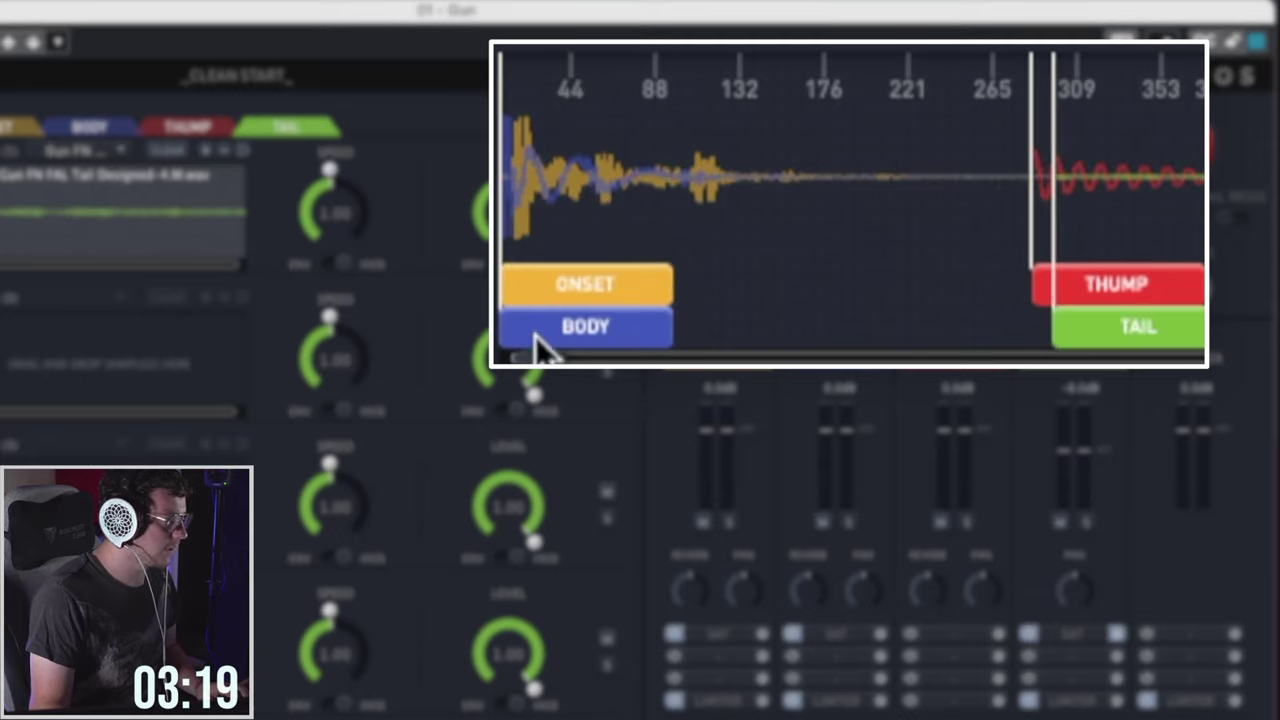
pyautogui.moveTo(551, 329)
pyautogui.mouseDown()
pyautogui.moveTo(623, 343)
pyautogui.moveTo(610, 347)
pyautogui.mouseUp()
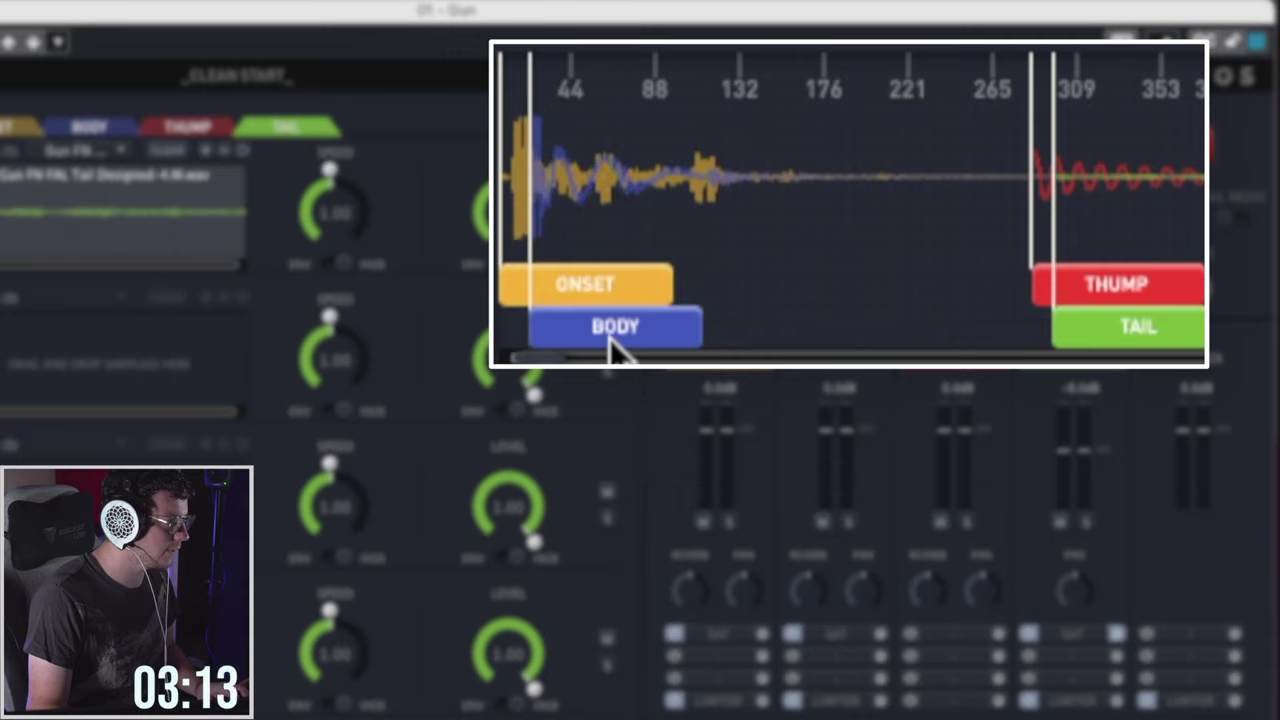
pyautogui.moveTo(1131, 300)
pyautogui.mouseDown()
pyautogui.moveTo(707, 318)
pyautogui.moveTo(639, 333)
pyautogui.mouseUp()
pyautogui.hscroll(5, 1090, 346)
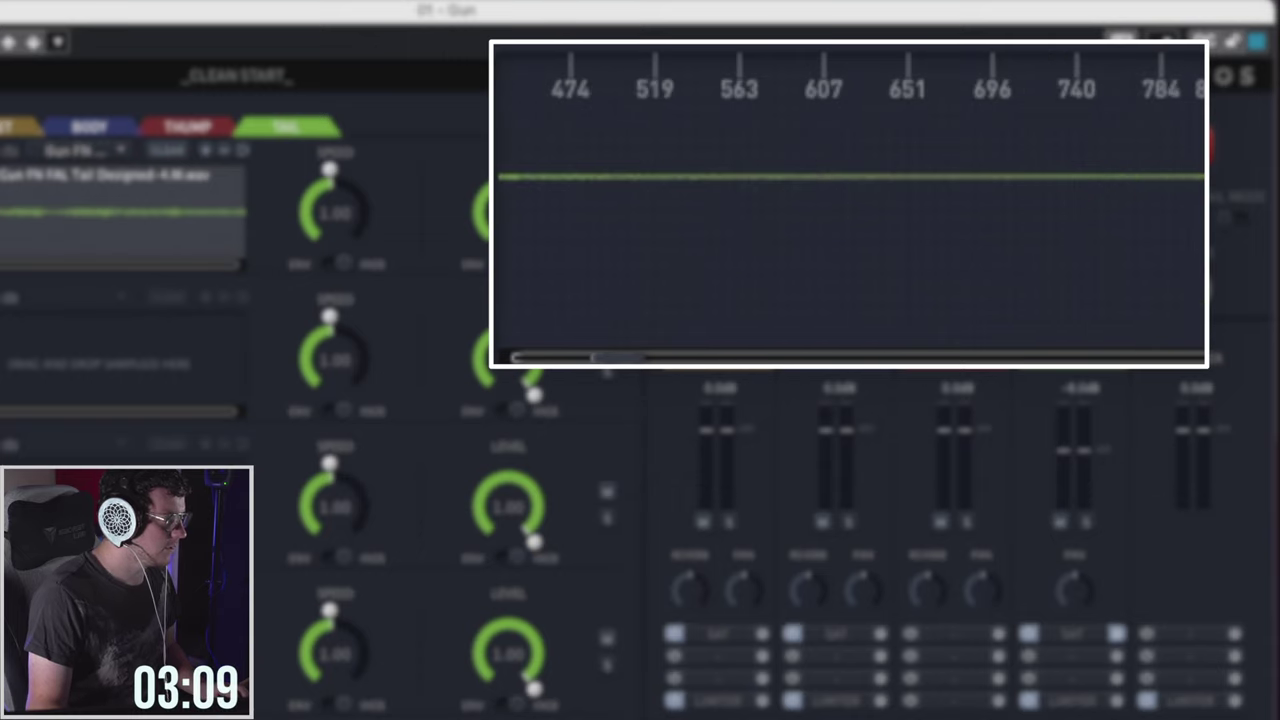
pyautogui.hscroll(-10, 600, 357)
pyautogui.moveTo(1151, 312); pyautogui.dragTo(635, 326)
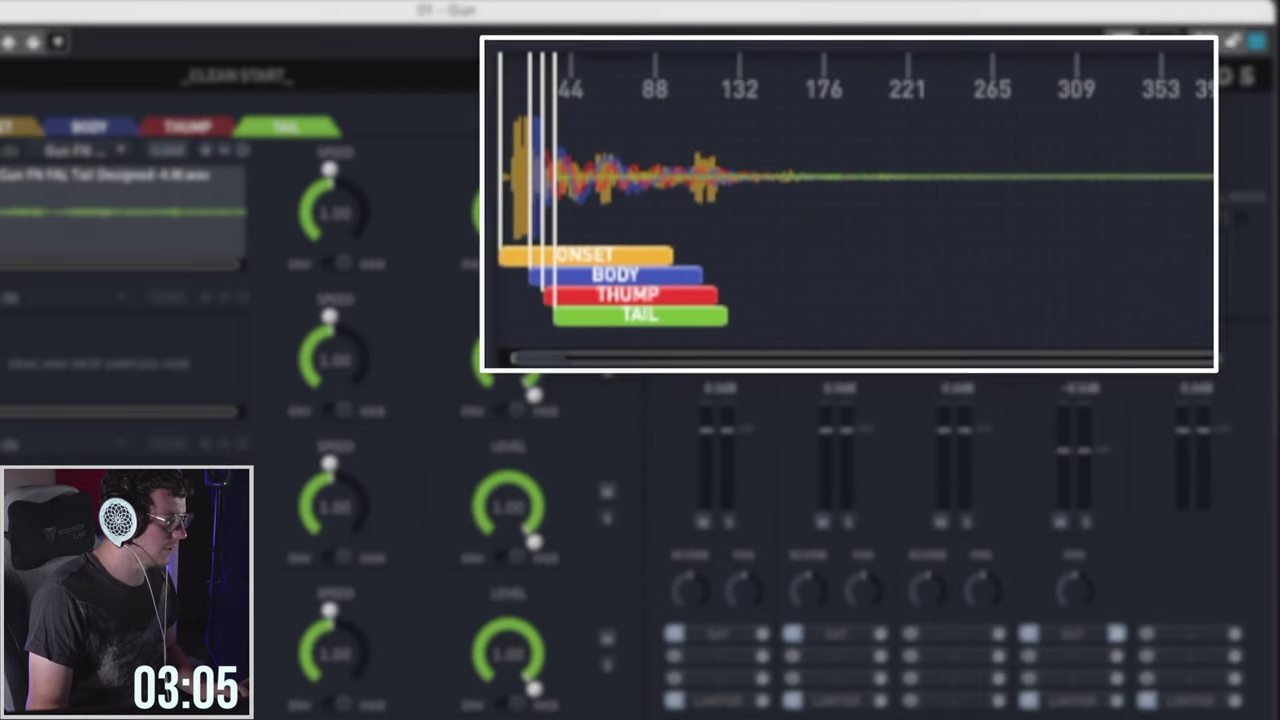
pyautogui.click(1178, 165)
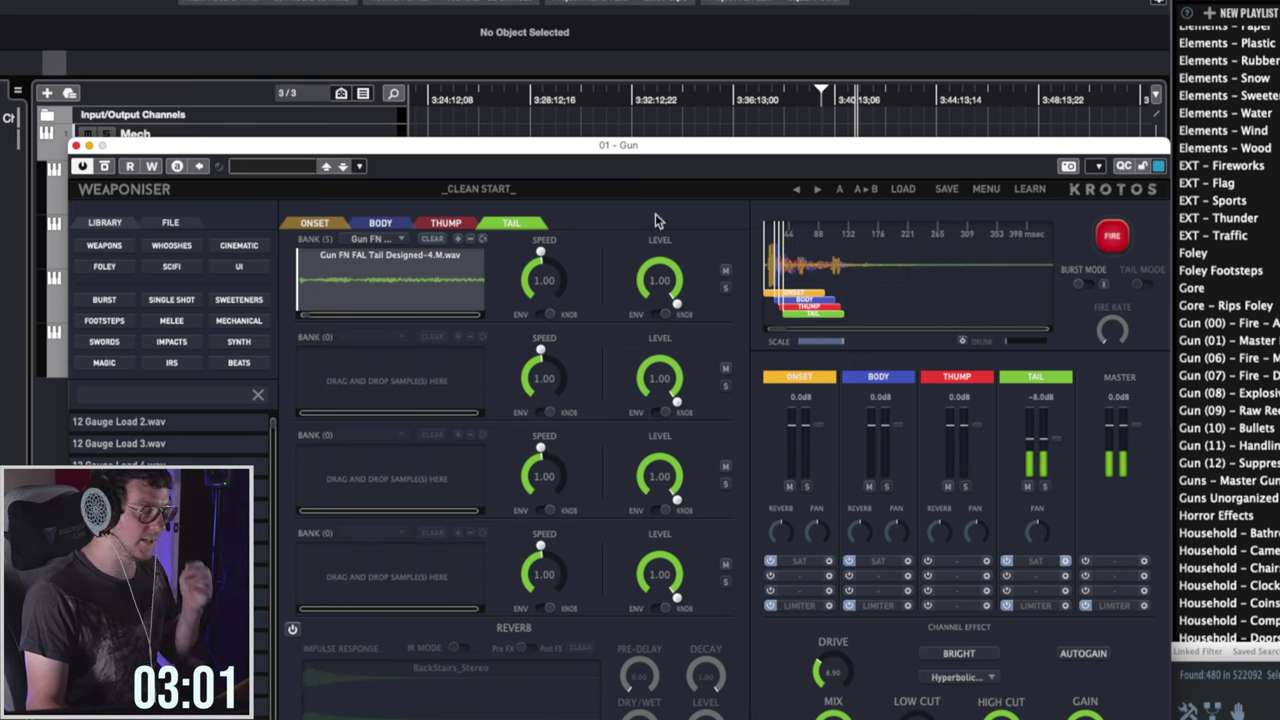
# Lower the Thump channel's fader to -5.1 dB and fire the weapon to check the balance.
pyautogui.moveTo(945, 402); pyautogui.dragTo(980, 442)
pyautogui.click(1120, 241)
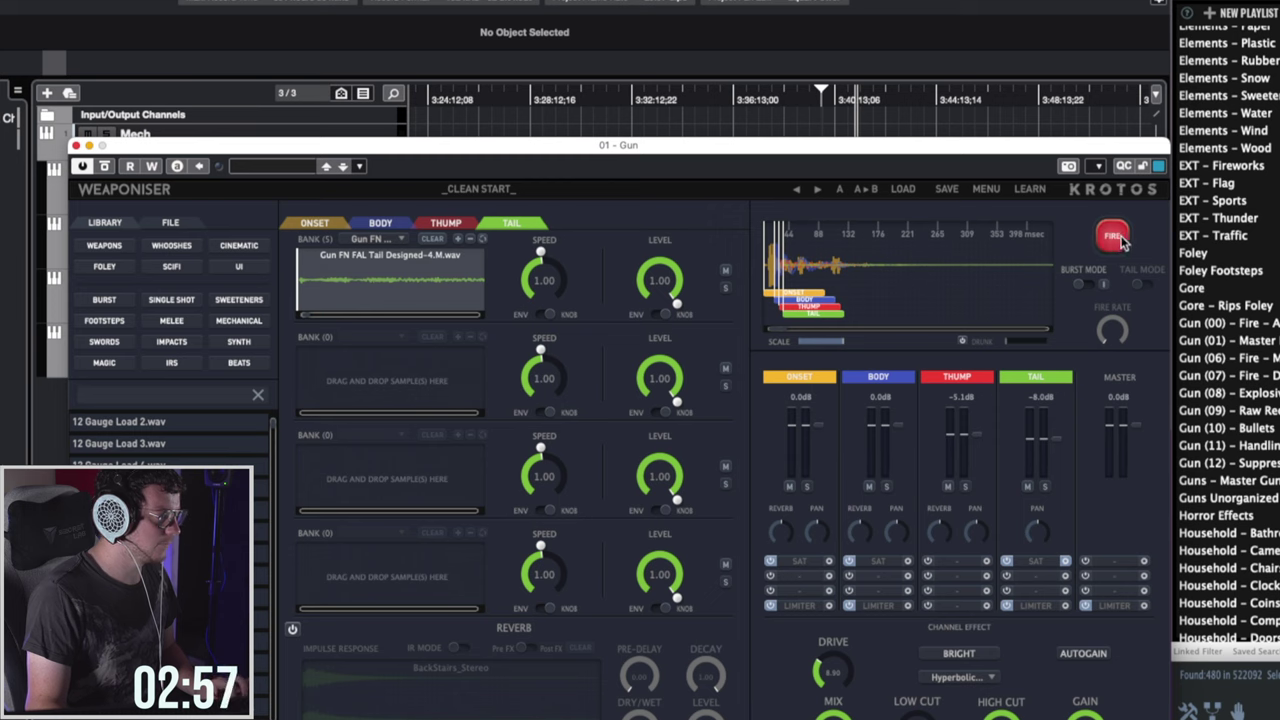
pyautogui.click(1114, 239)
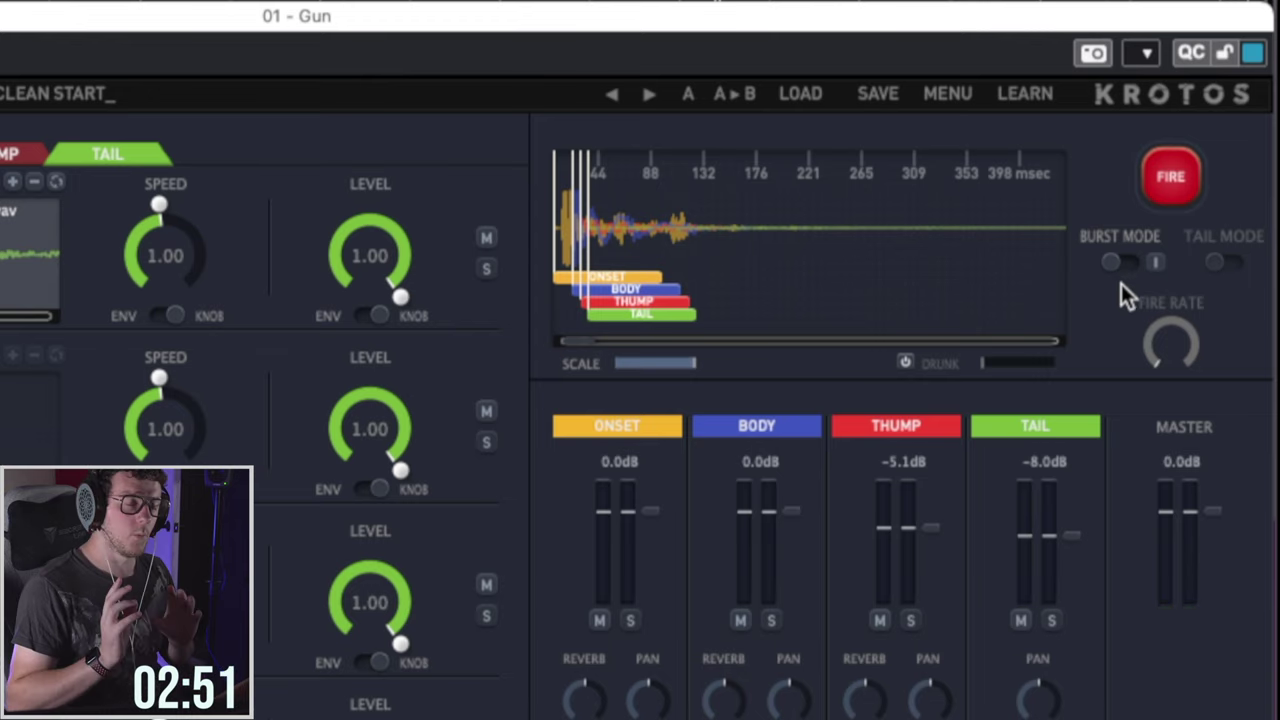
# Turn on Burst Mode, raise the Fire Rate, and fire a burst to audition it.
pyautogui.click(1119, 265)
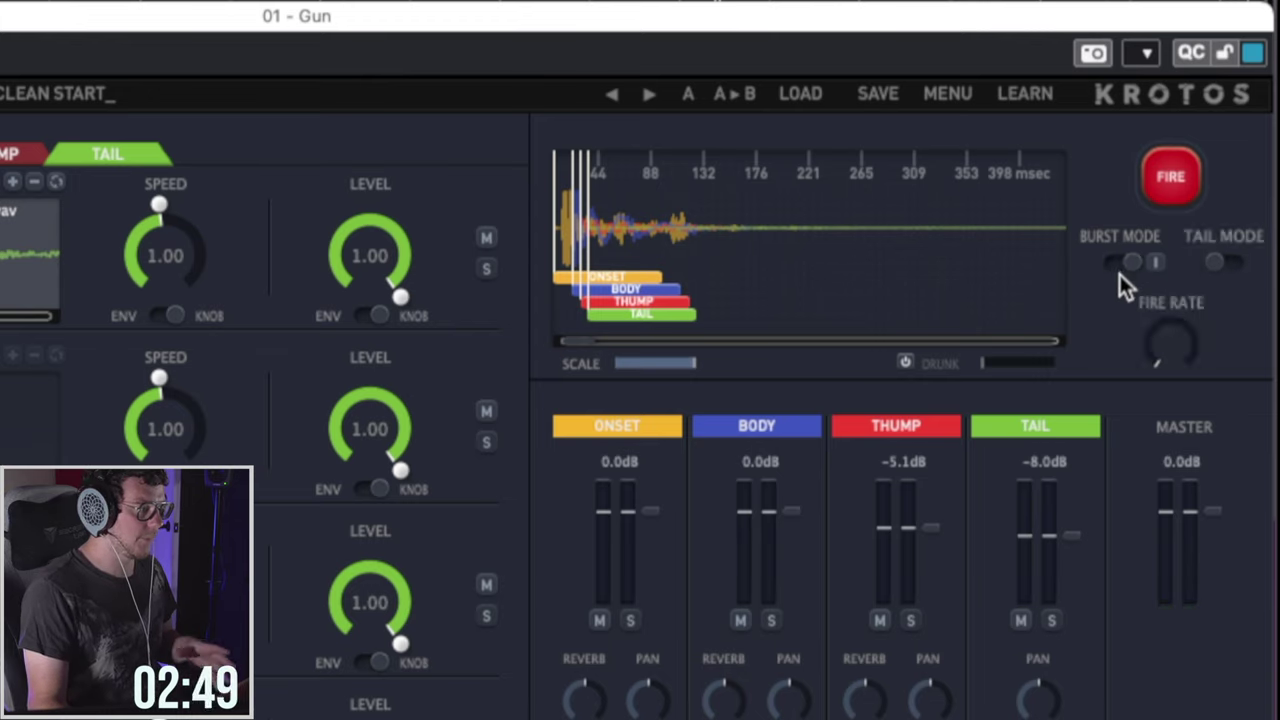
pyautogui.moveTo(1163, 336); pyautogui.dragTo(1180, 296)
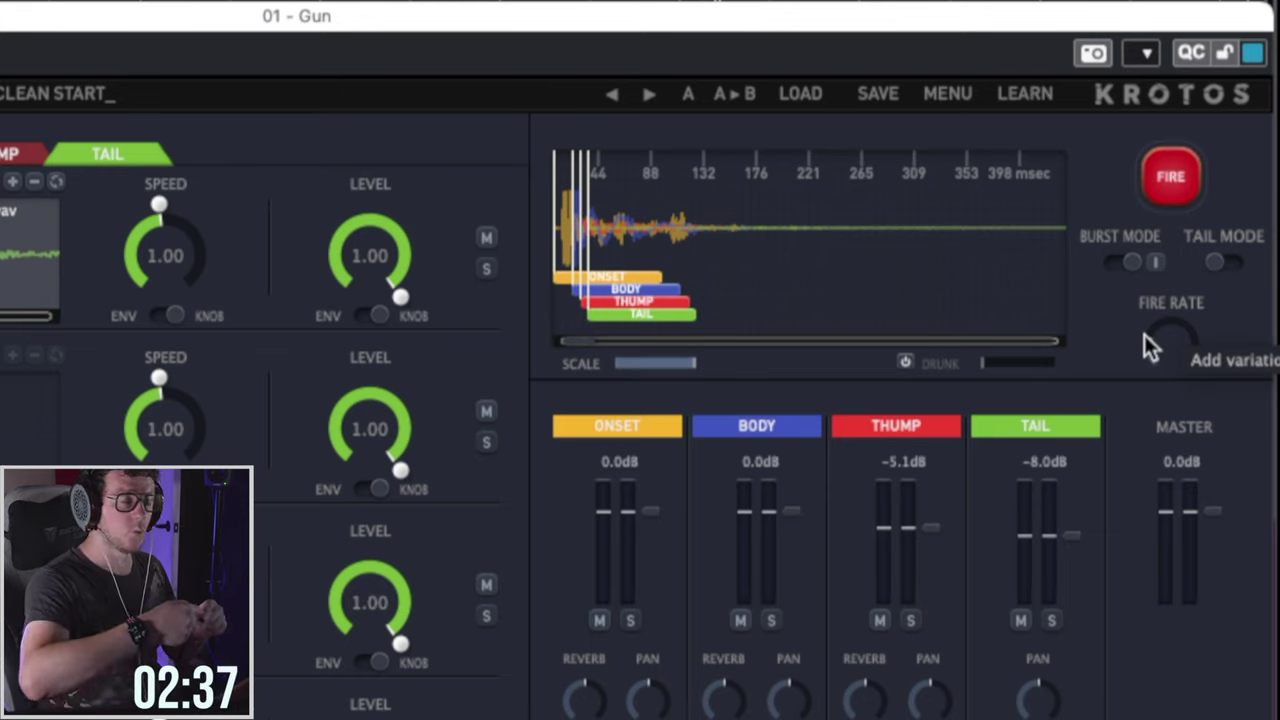
pyautogui.click(1181, 171)
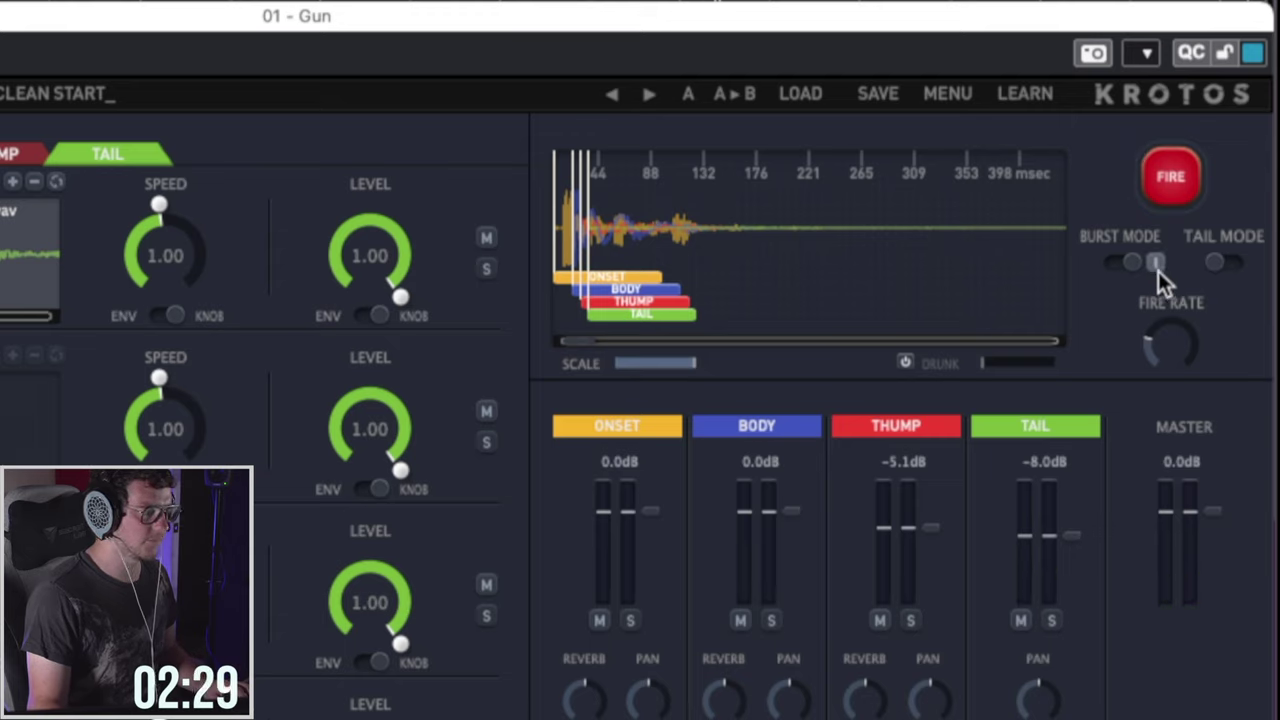
# Fire the weapon in burst mode and lower the Fire Rate slightly.
pyautogui.click(1180, 175)
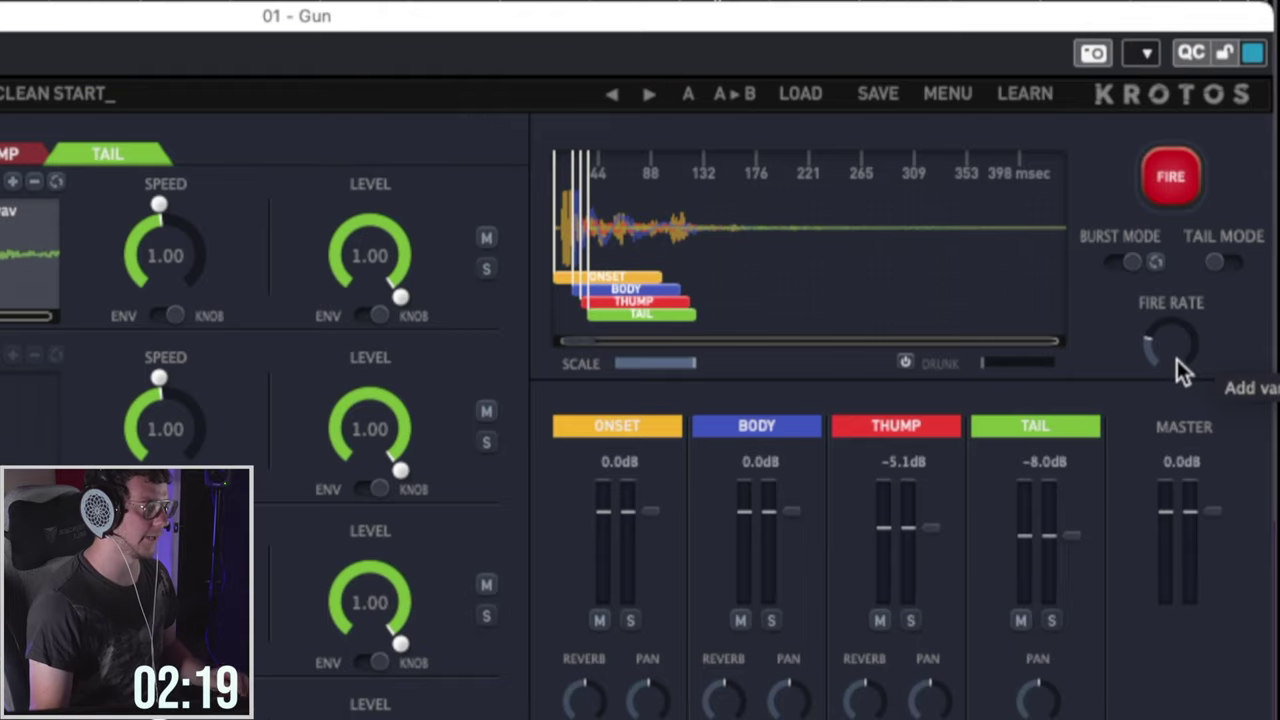
pyautogui.moveTo(1163, 335); pyautogui.dragTo(1161, 364)
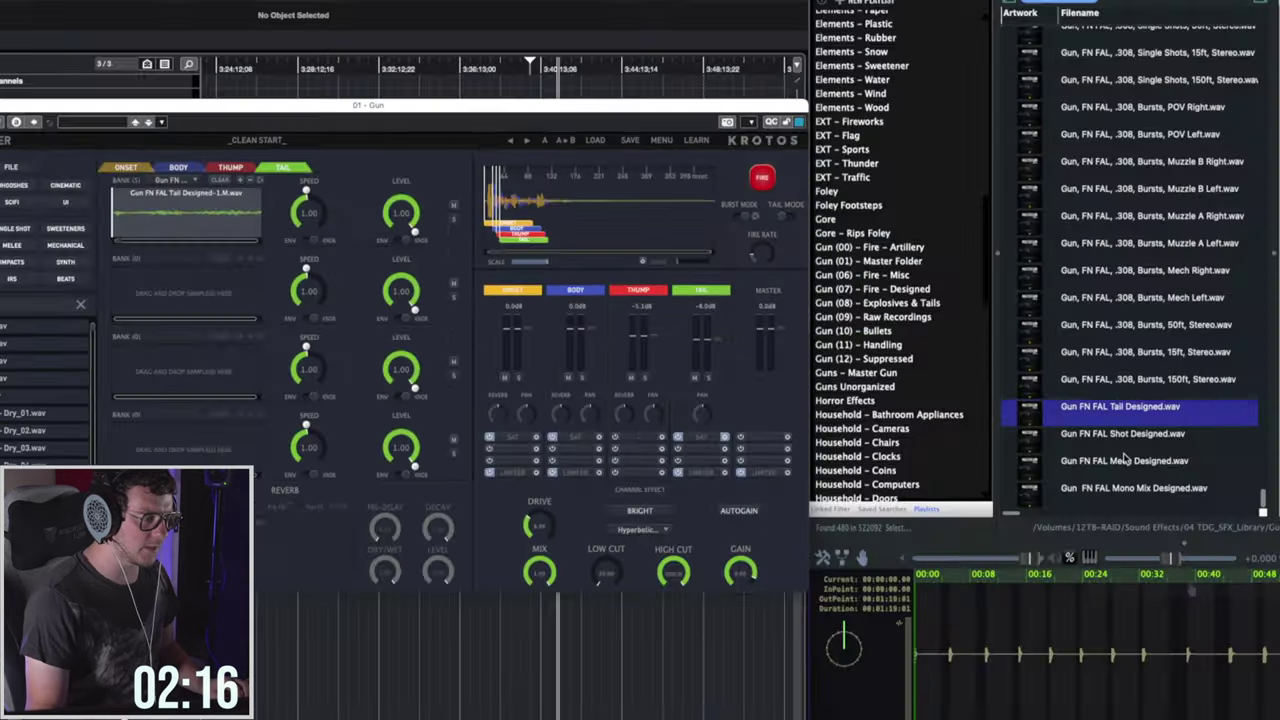
# Switch to Soundminer and audition several points of Gun FN FAL Mech Designed.wav.
pyautogui.click(1120, 460)
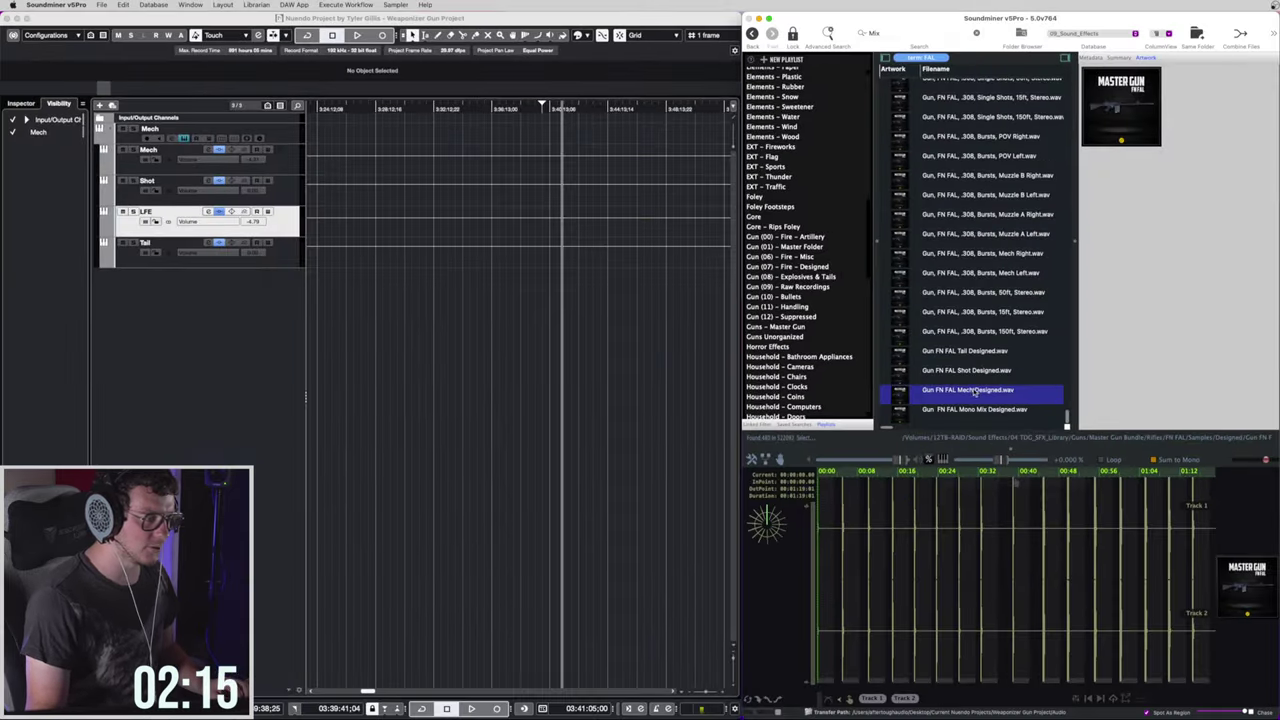
pyautogui.click(1144, 528)
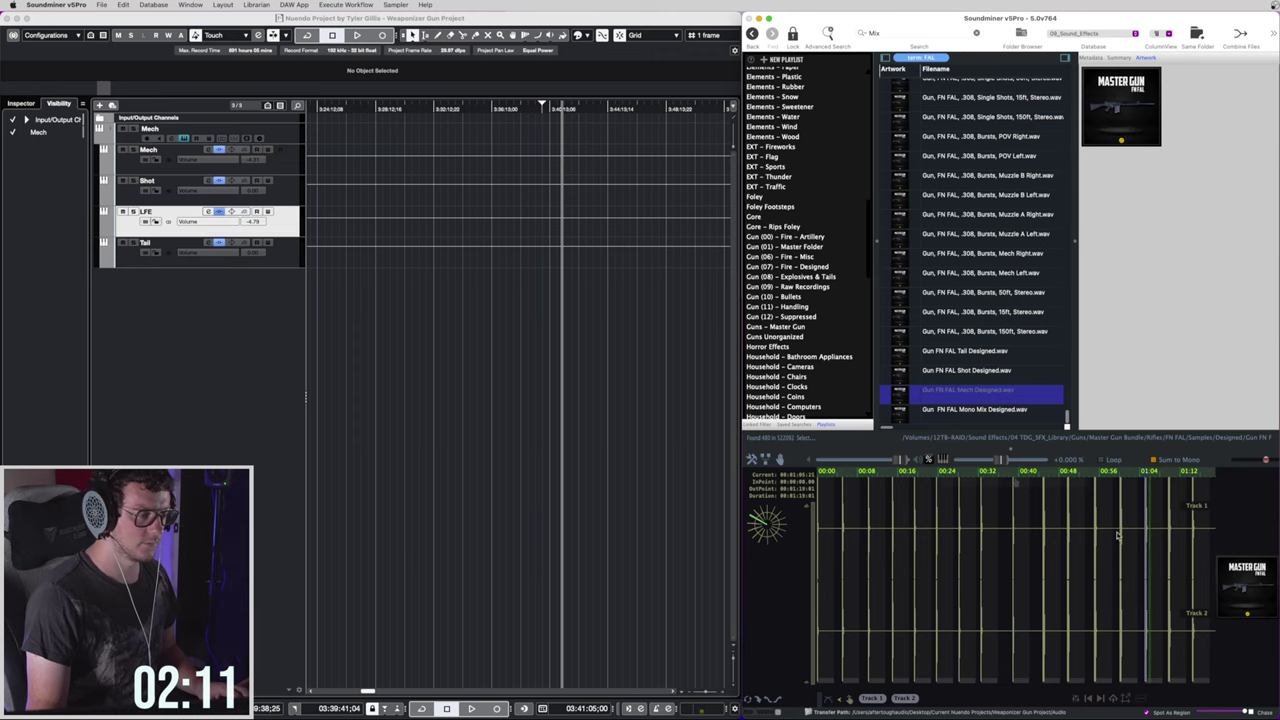
pyautogui.click(1117, 536)
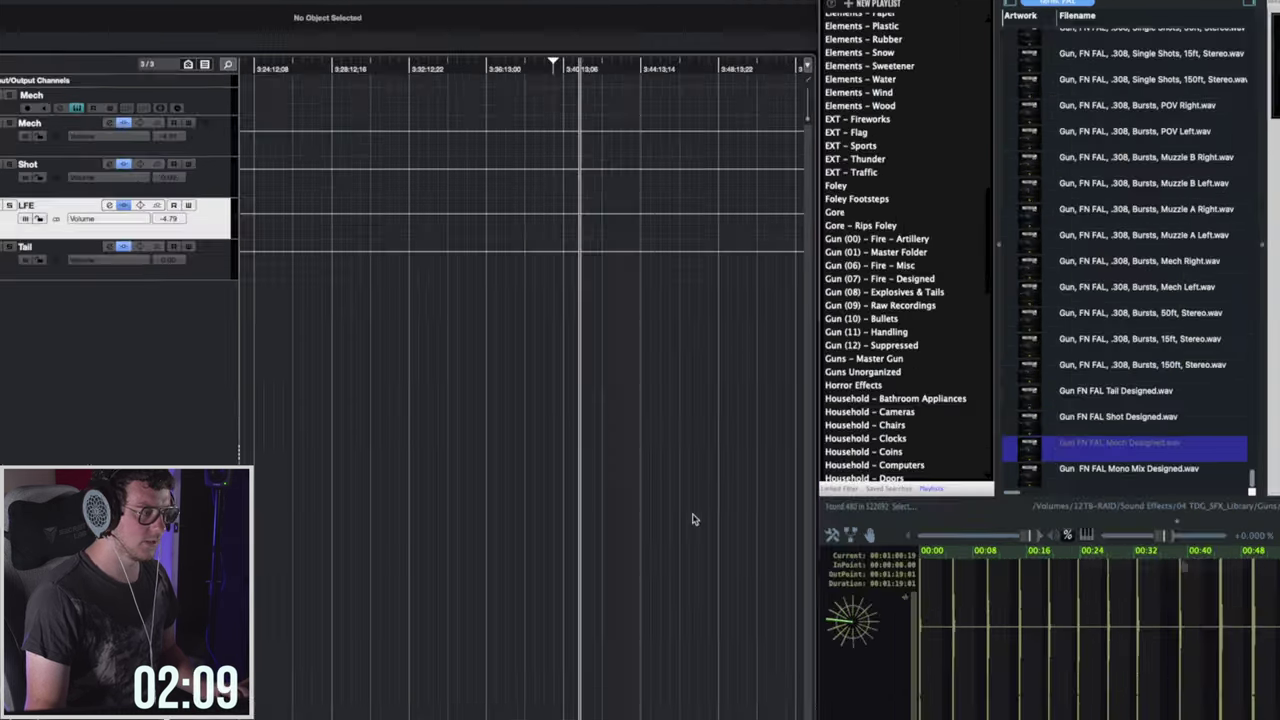
# Return to Weaponiser and fine-tune the Fire Rate around 75.69 ms, firing bursts between adjustments to judge the speed.
pyautogui.click(665, 443)
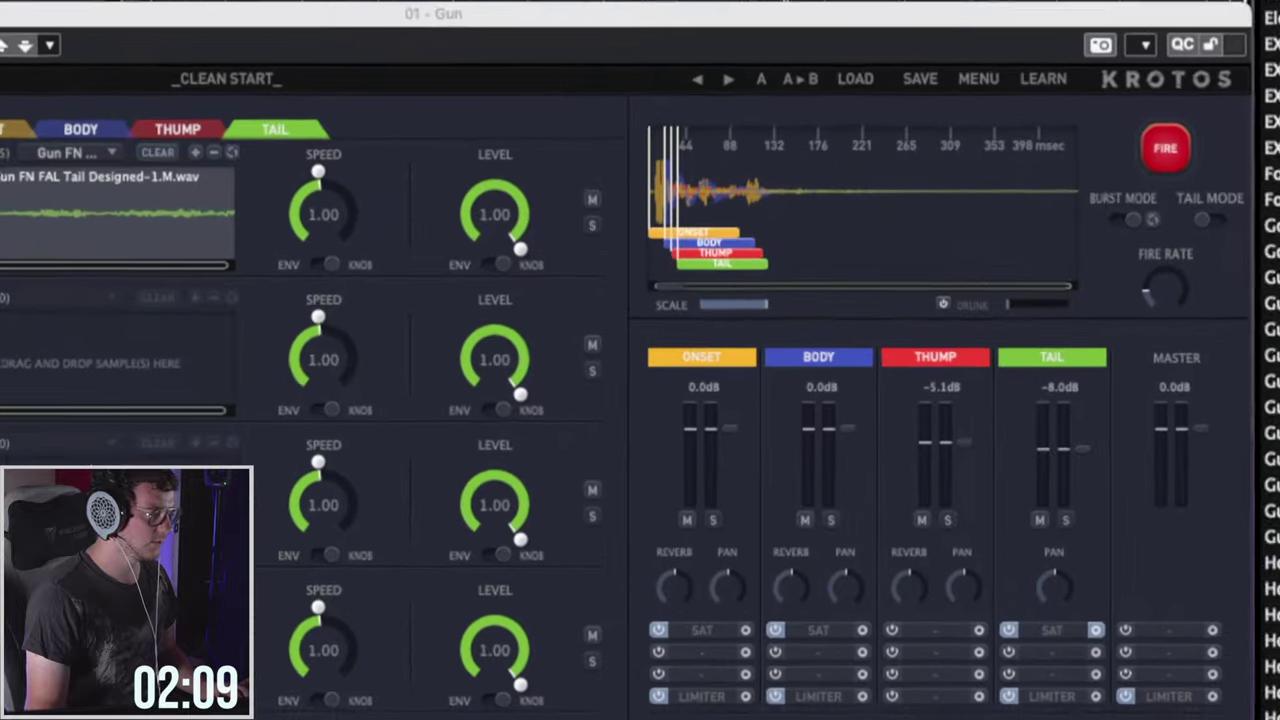
pyautogui.moveTo(1205, 298); pyautogui.dragTo(1200, 310)
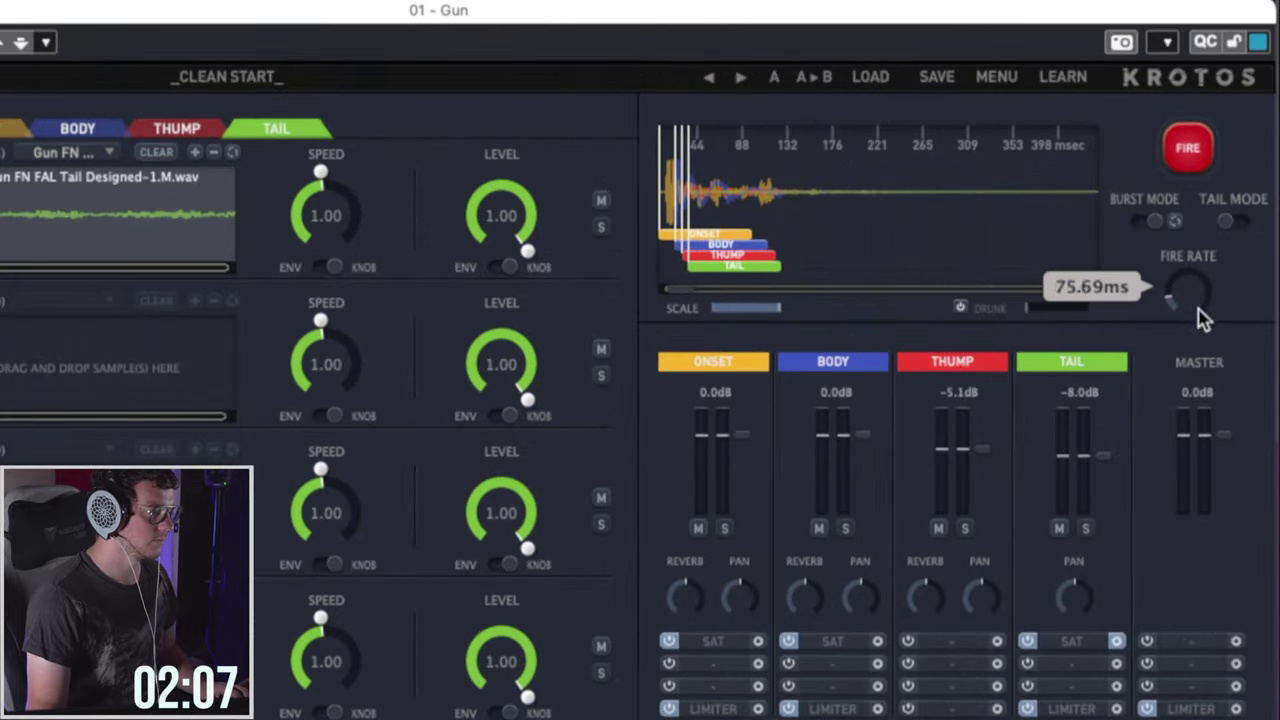
pyautogui.click(1202, 141)
pyautogui.moveTo(1181, 268); pyautogui.dragTo(1193, 276)
pyautogui.click(1187, 165)
pyautogui.click(1191, 155)
pyautogui.click(1192, 154)
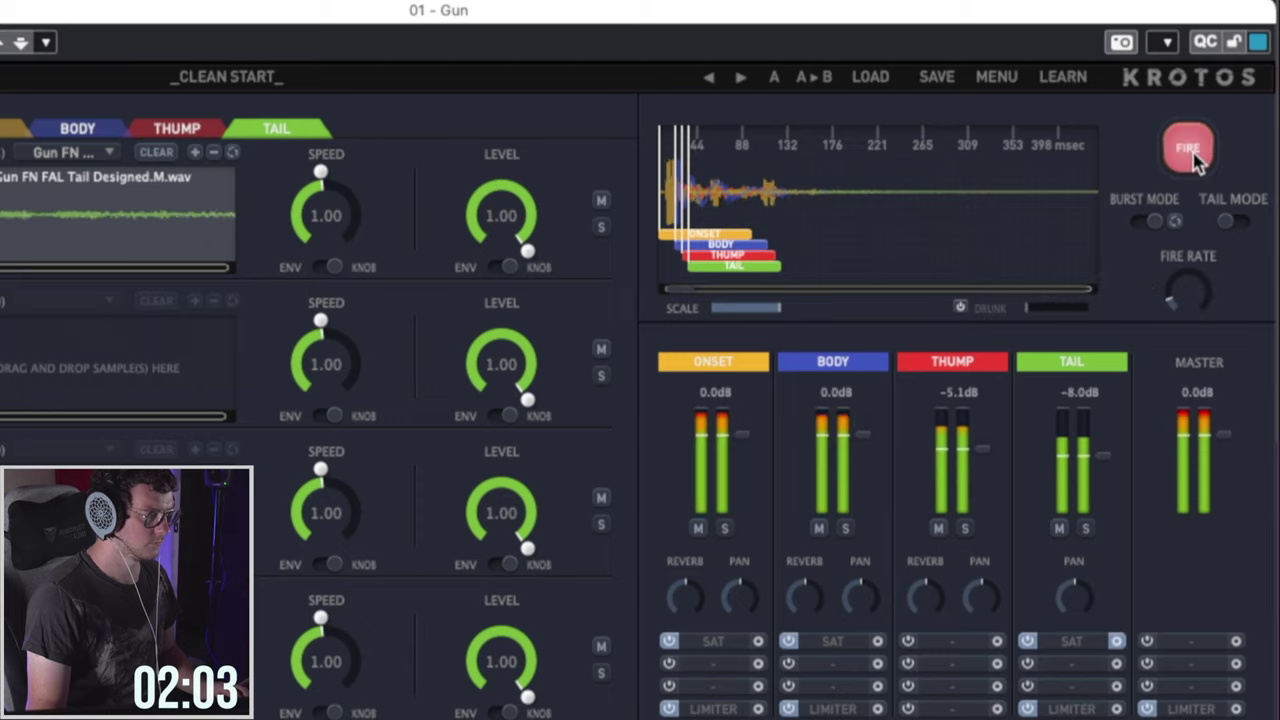
pyautogui.click(1192, 154)
pyautogui.moveTo(1187, 282); pyautogui.dragTo(1182, 279)
pyautogui.click(1188, 147)
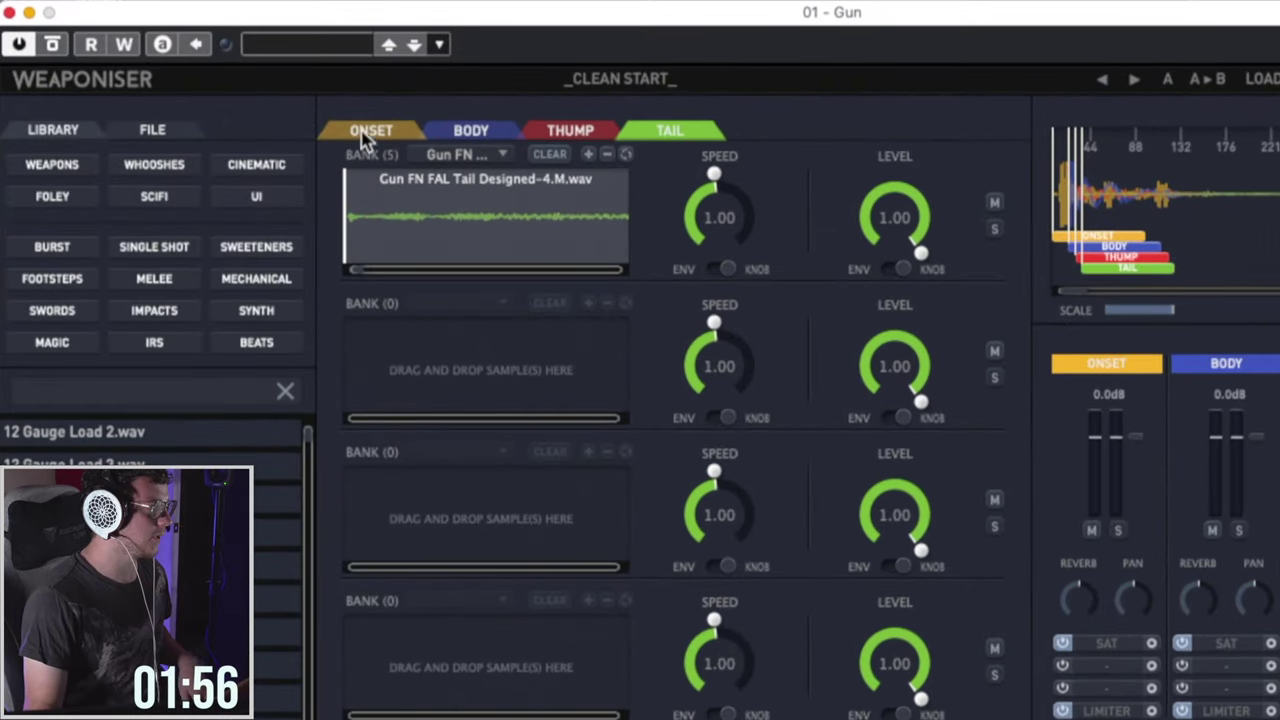
# Set the Level of the Onset layer's first bank to 0.93 with a small random variation range.
pyautogui.click(366, 138)
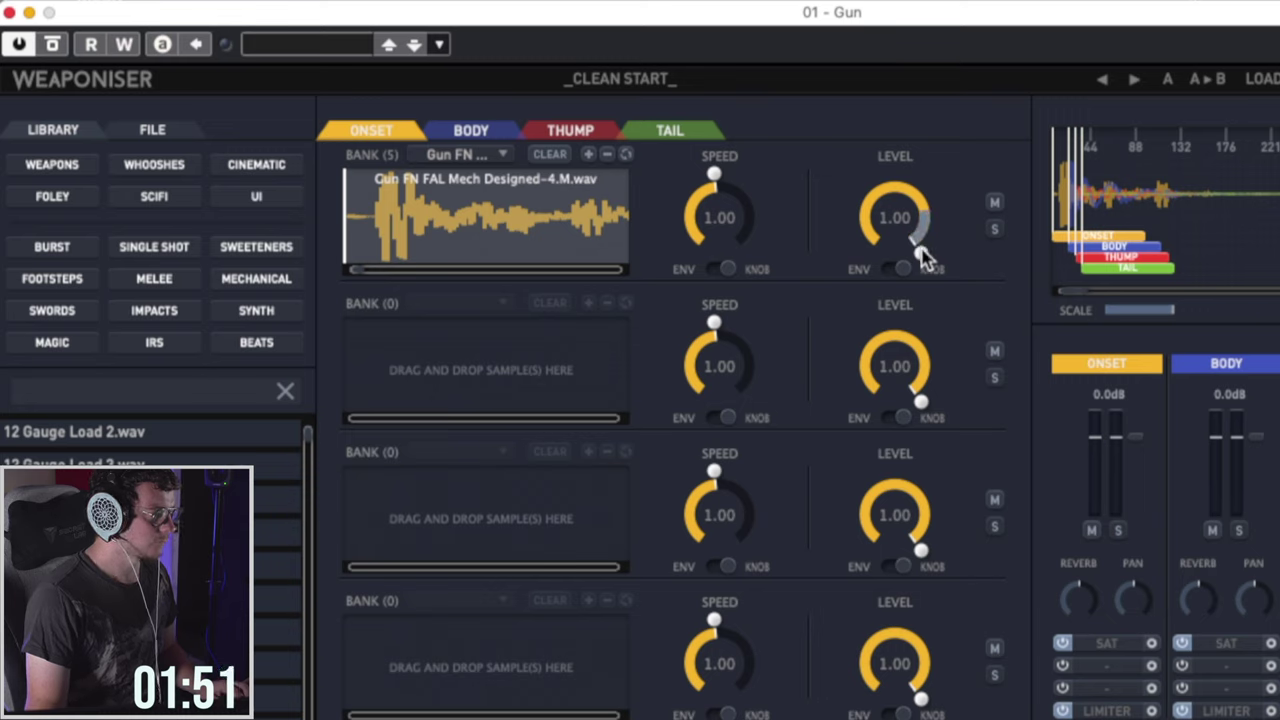
pyautogui.moveTo(921, 249); pyautogui.dragTo(914, 290)
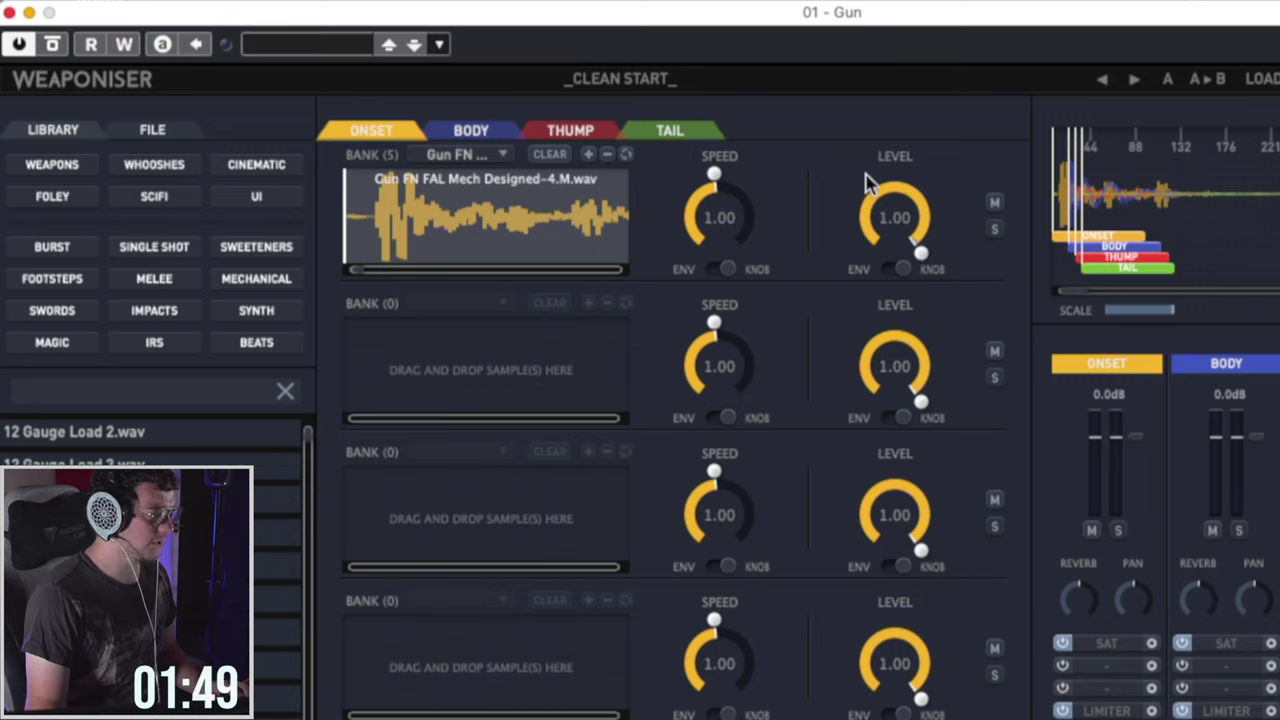
pyautogui.moveTo(868, 183); pyautogui.dragTo(935, 192)
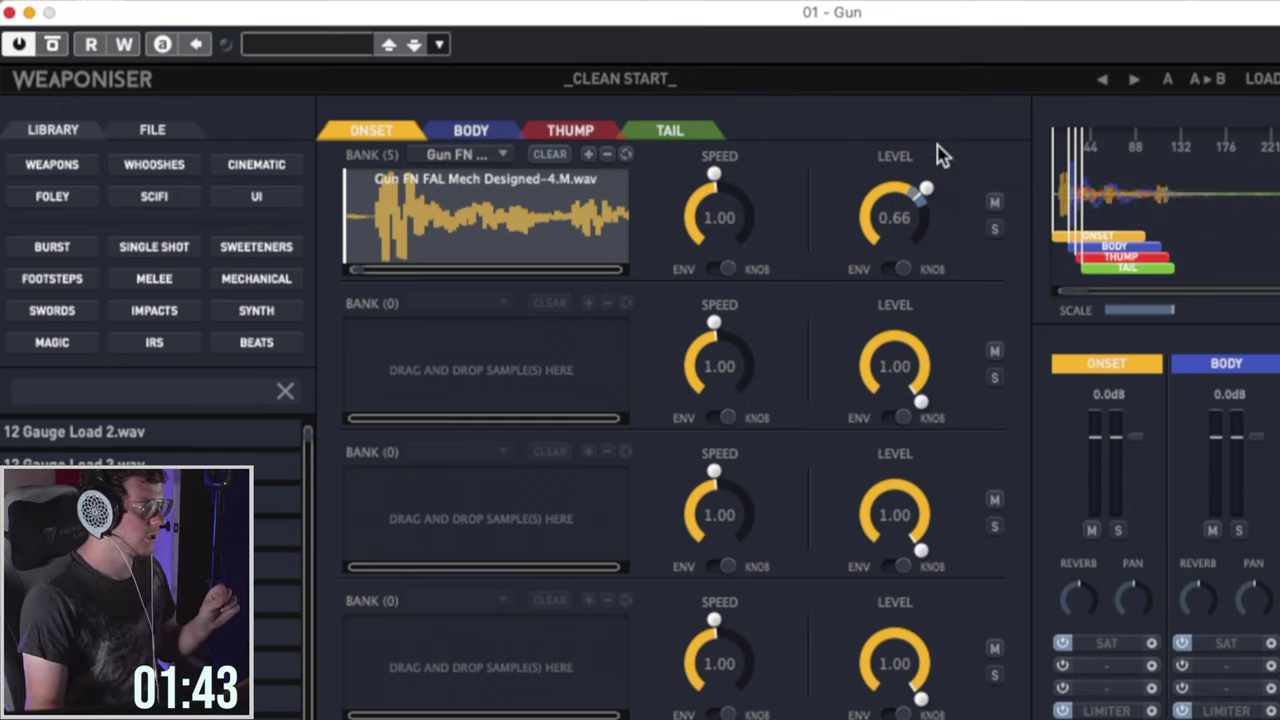
pyautogui.moveTo(919, 205)
pyautogui.mouseDown()
pyautogui.moveTo(954, 167)
pyautogui.moveTo(925, 205)
pyautogui.mouseUp()
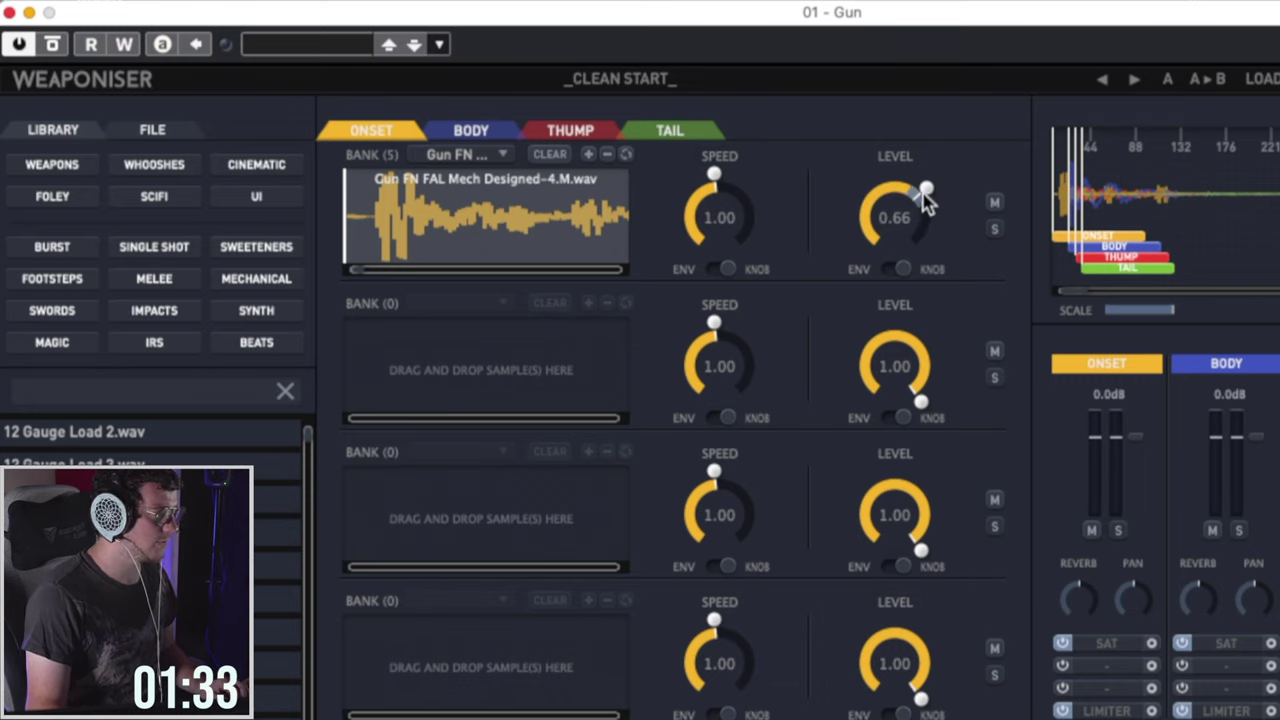
pyautogui.click(471, 130)
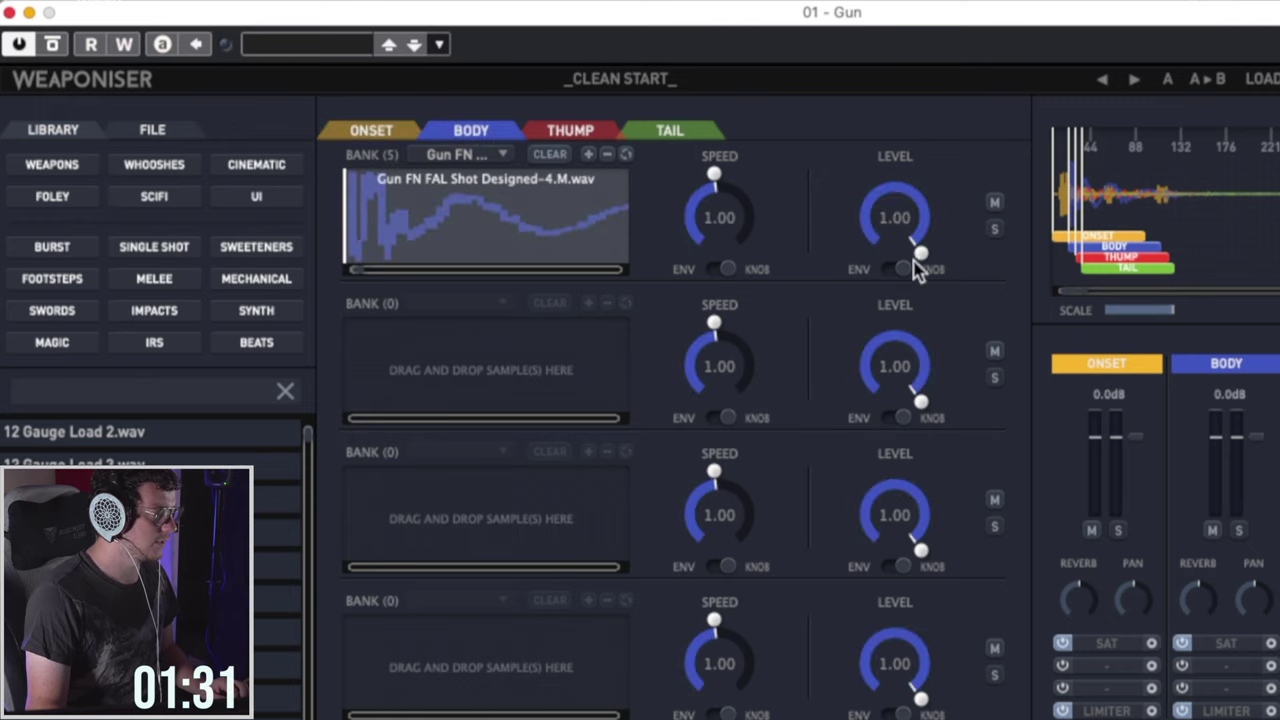
pyautogui.click(398, 128)
pyautogui.moveTo(915, 205); pyautogui.dragTo(912, 118)
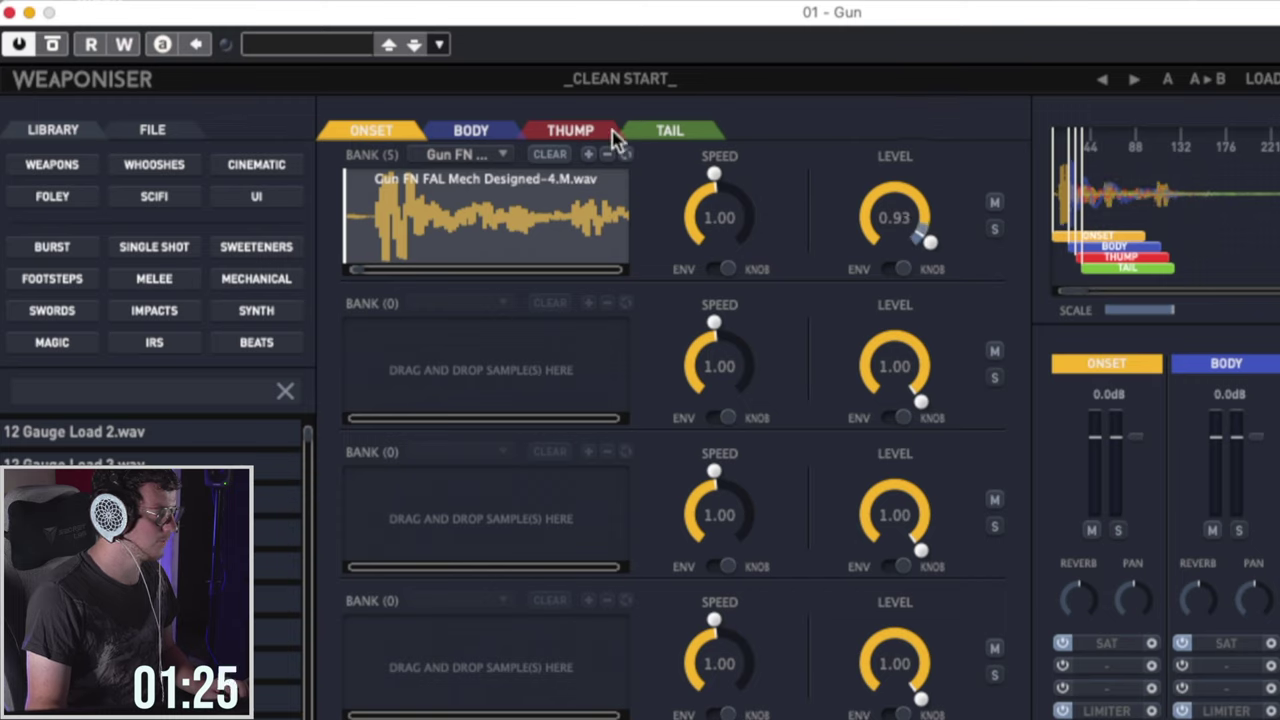
# Set the first Body bank's Level to 0.90 with a small random range, and give the first Thump bank's Level a similar range.
pyautogui.click(471, 130)
pyautogui.moveTo(850, 203); pyautogui.dragTo(865, 255)
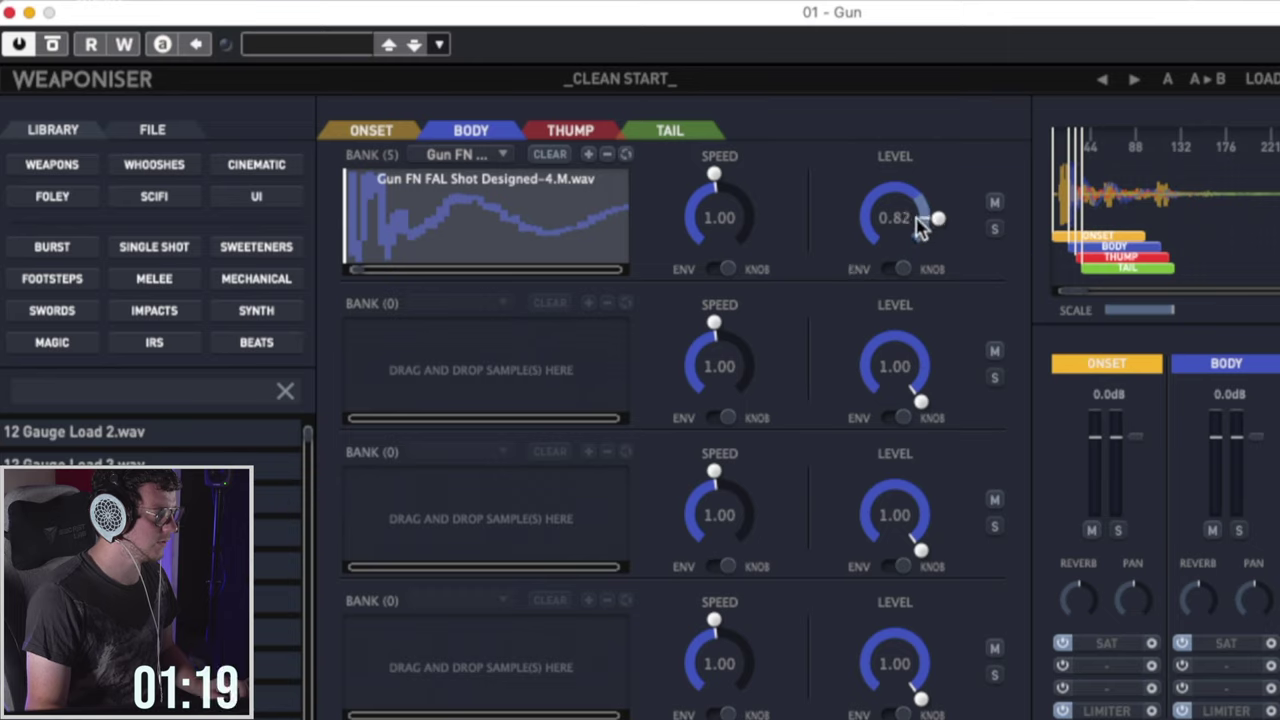
pyautogui.moveTo(926, 223); pyautogui.dragTo(864, 180)
pyautogui.click(570, 130)
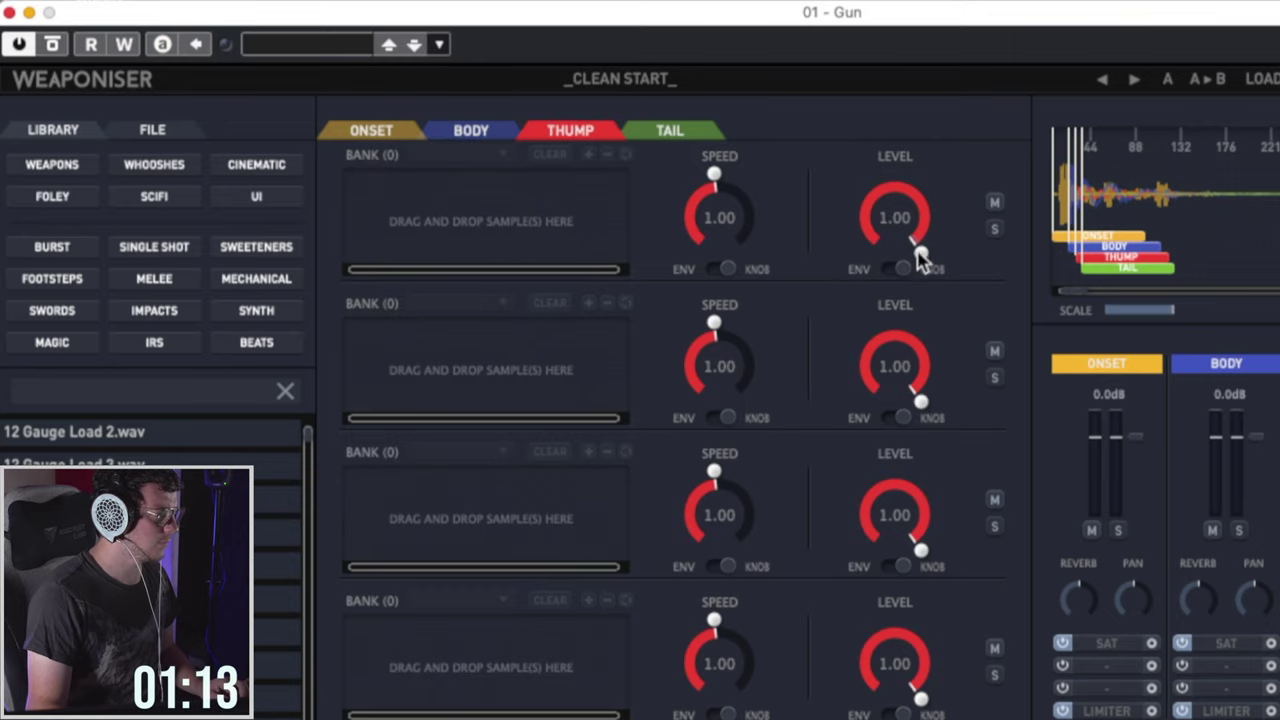
pyautogui.moveTo(918, 251); pyautogui.dragTo(911, 237)
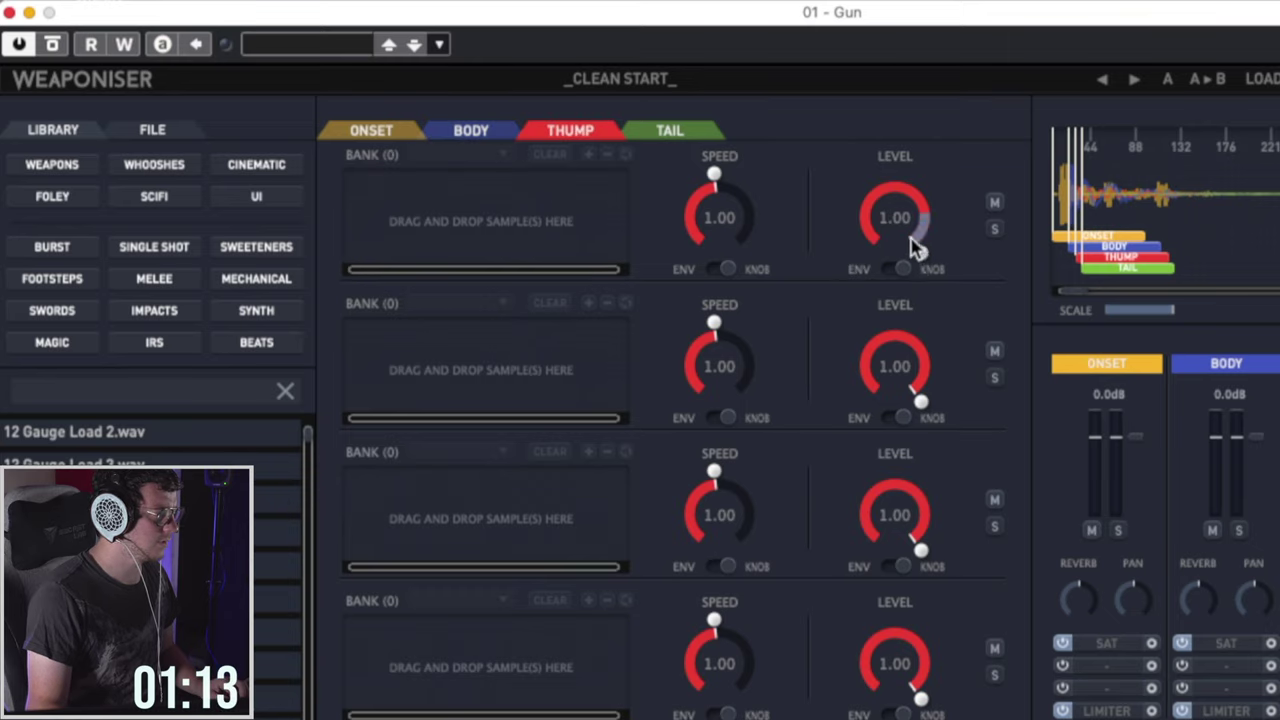
# Switch the first Tail bank's Level to envelope control and shape it to dip slightly, drop steeply, then fade out.
pyautogui.click(680, 133)
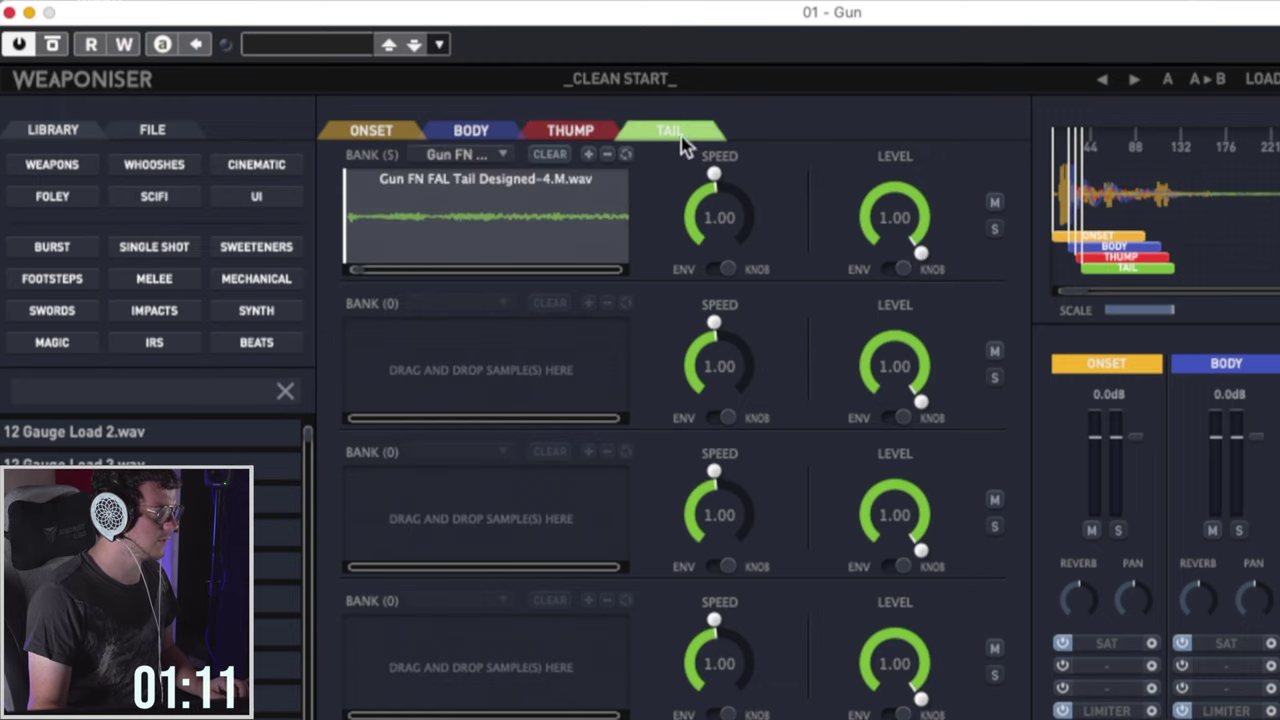
pyautogui.click(890, 268)
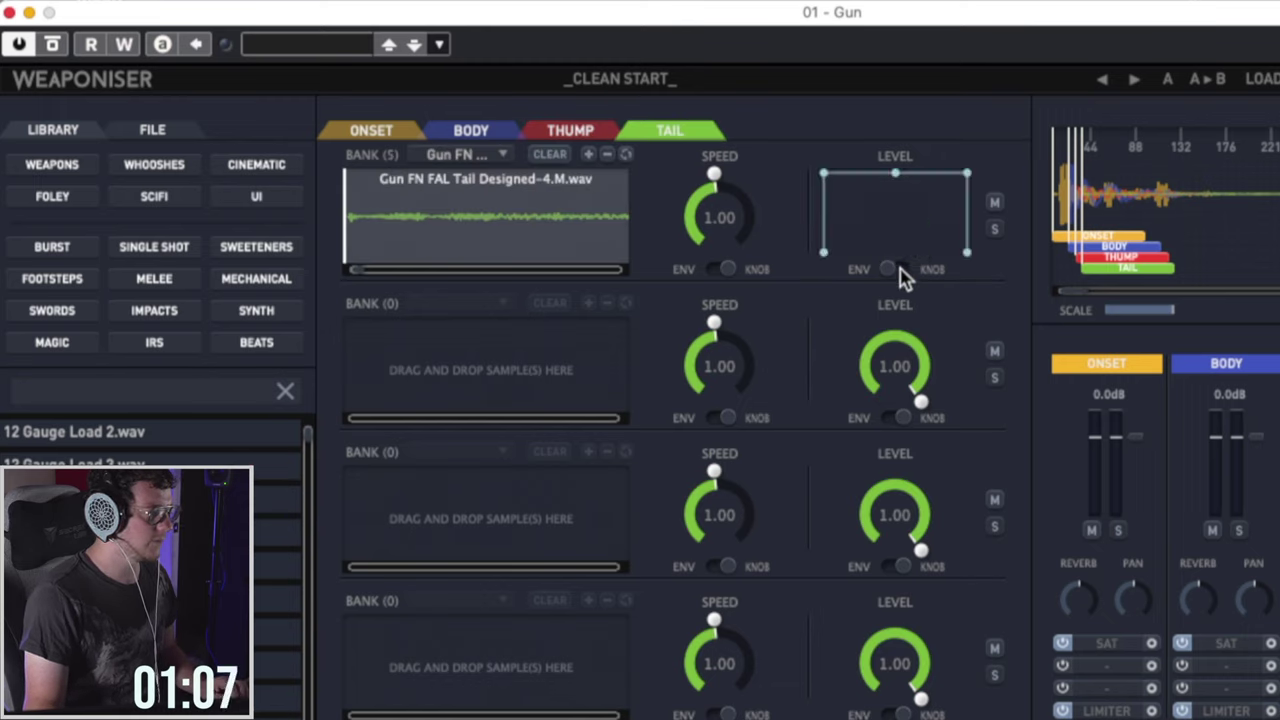
pyautogui.moveTo(896, 173); pyautogui.dragTo(889, 183)
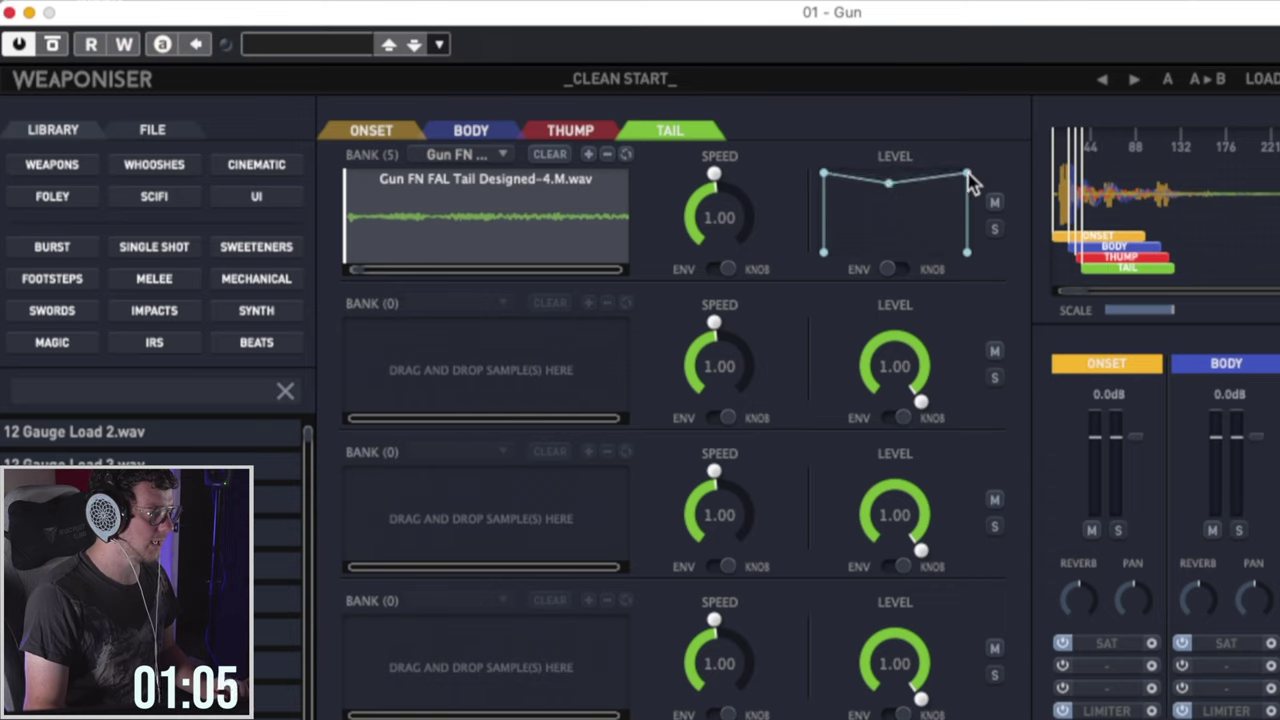
pyautogui.moveTo(967, 173); pyautogui.dragTo(868, 180)
pyautogui.moveTo(921, 232); pyautogui.dragTo(872, 189)
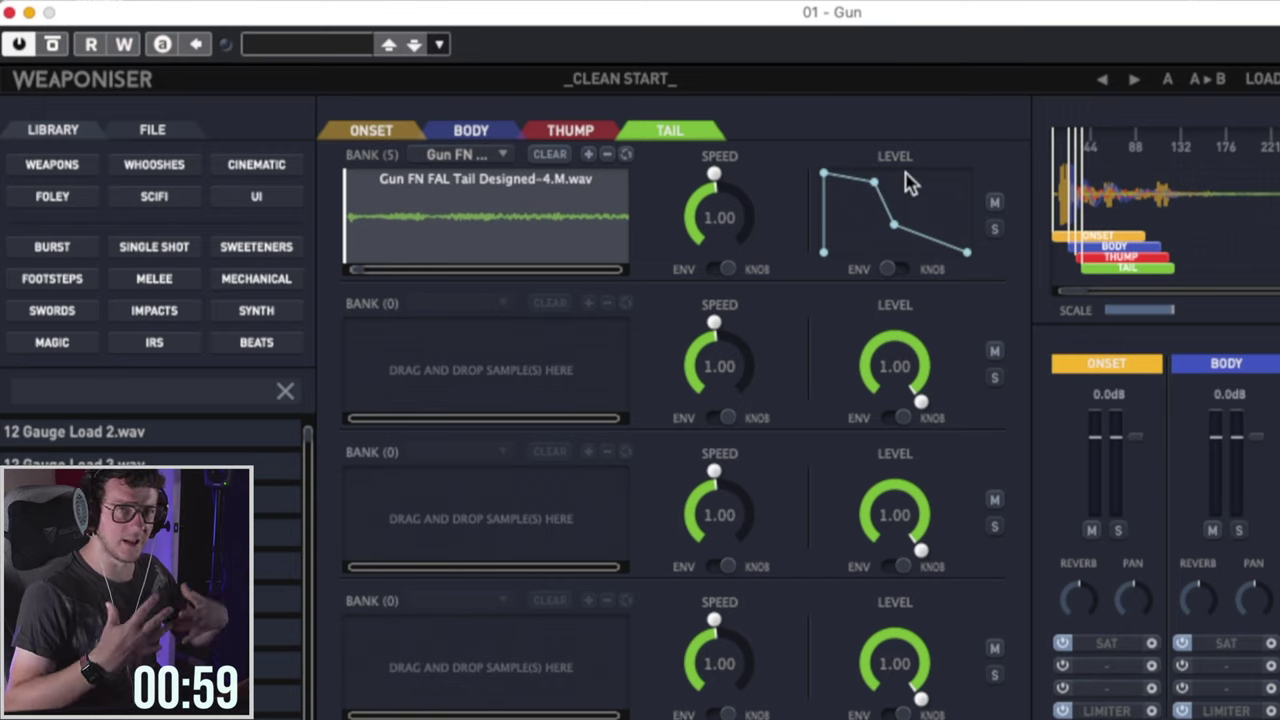
# Lower the first Body bank's Speed to about 0.97 with a slight random variation.
pyautogui.click(570, 130)
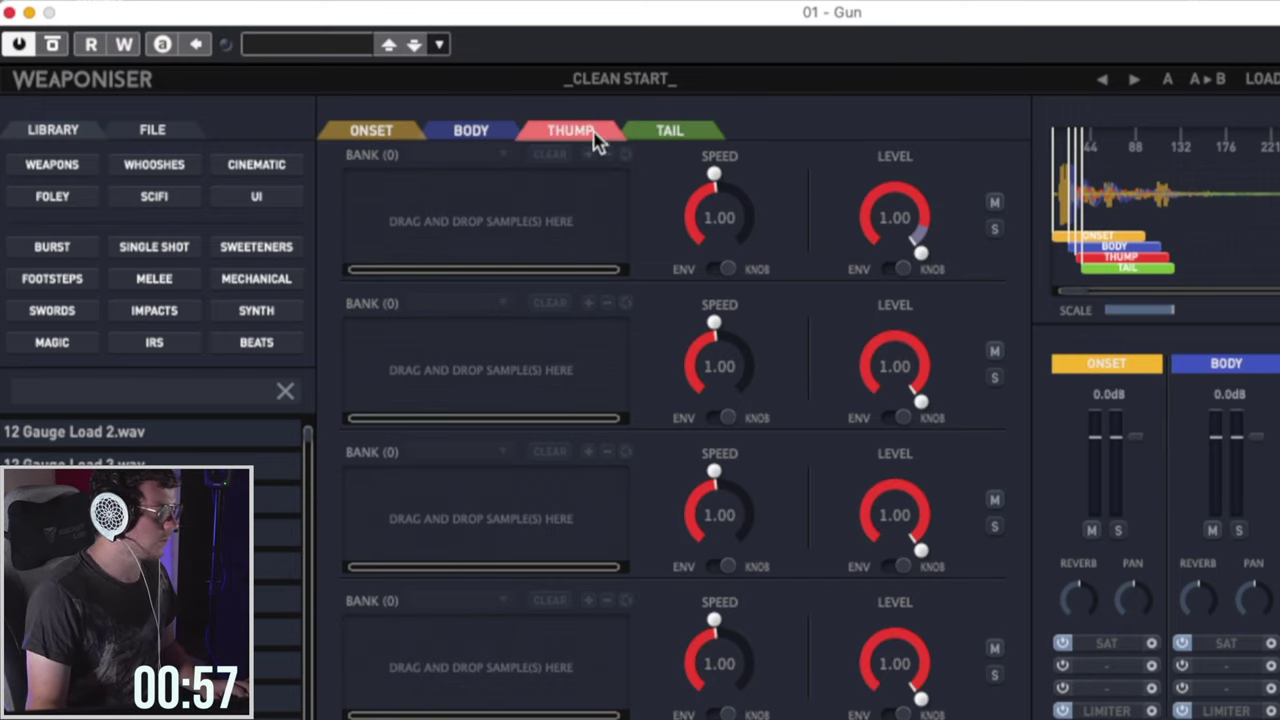
pyautogui.click(358, 133)
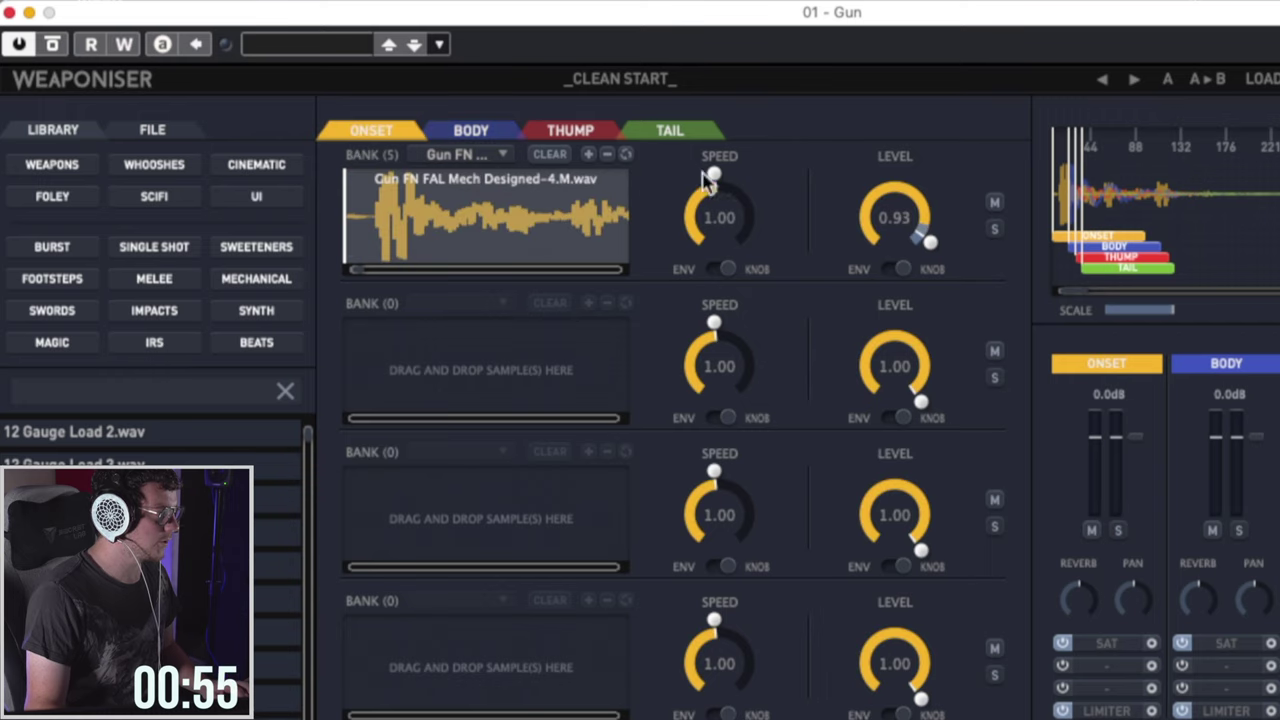
pyautogui.click(445, 130)
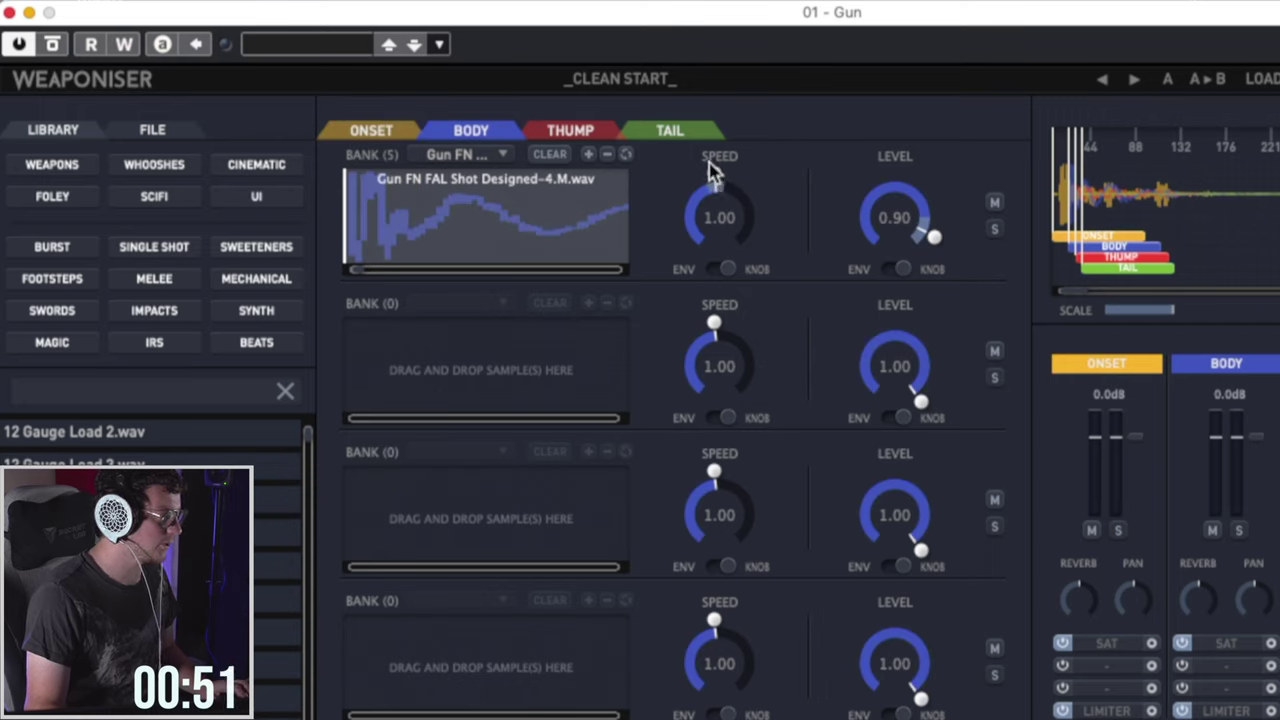
pyautogui.moveTo(708, 166); pyautogui.dragTo(709, 172)
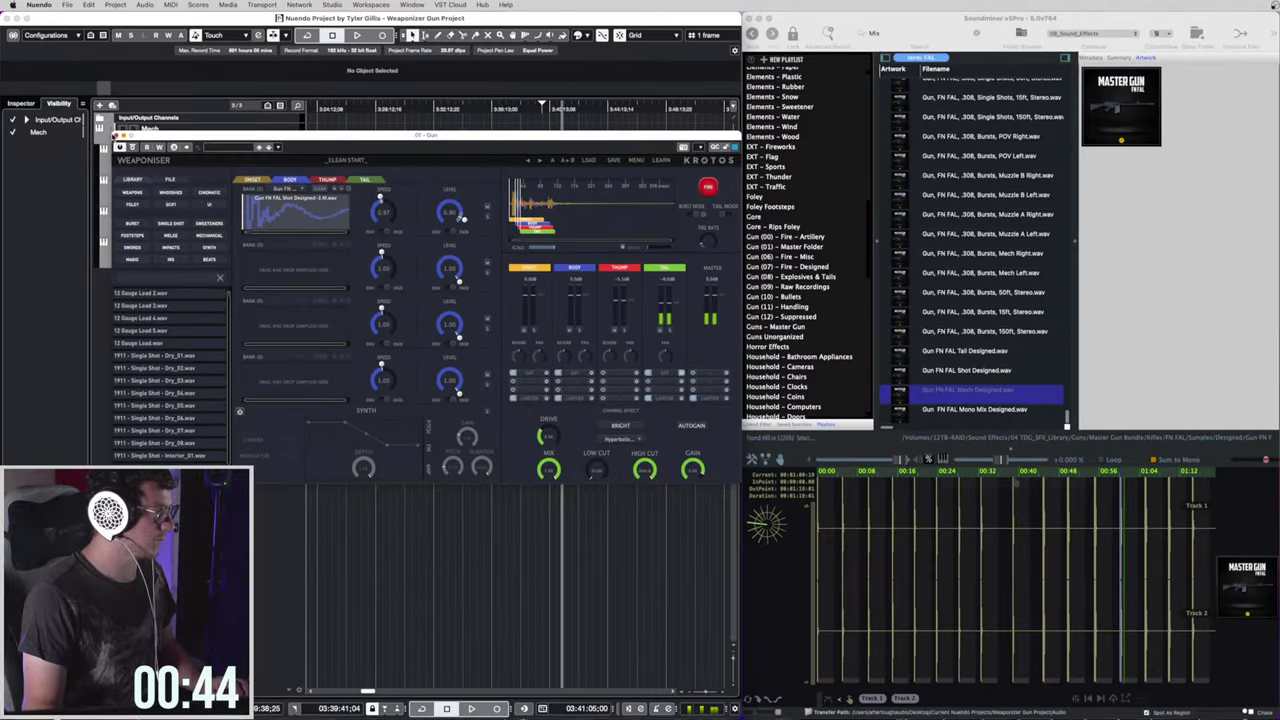
# Close Weaponiser, open Pro-Q 3 on the Mech channel and add a 12 dB/oct Low Cut at about 52 Hz.
pyautogui.click(113, 138)
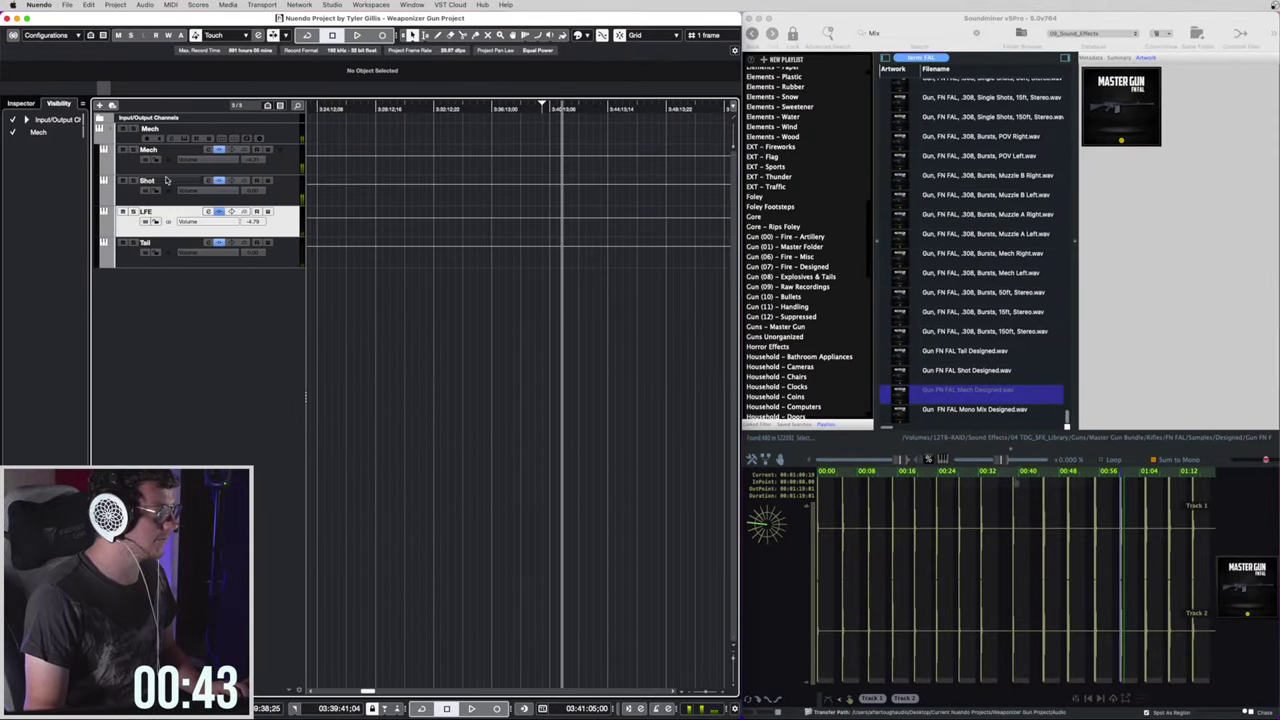
pyautogui.click(213, 150)
pyautogui.click(760, 180)
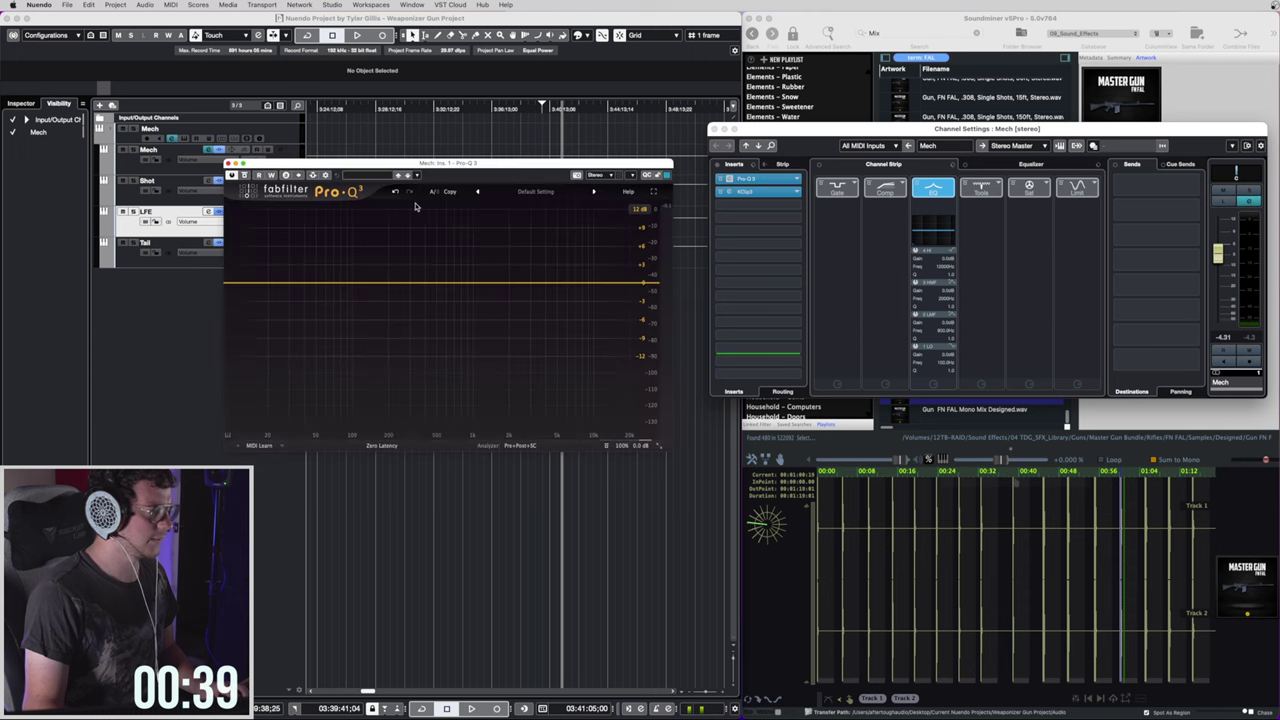
pyautogui.moveTo(230, 284); pyautogui.dragTo(317, 286)
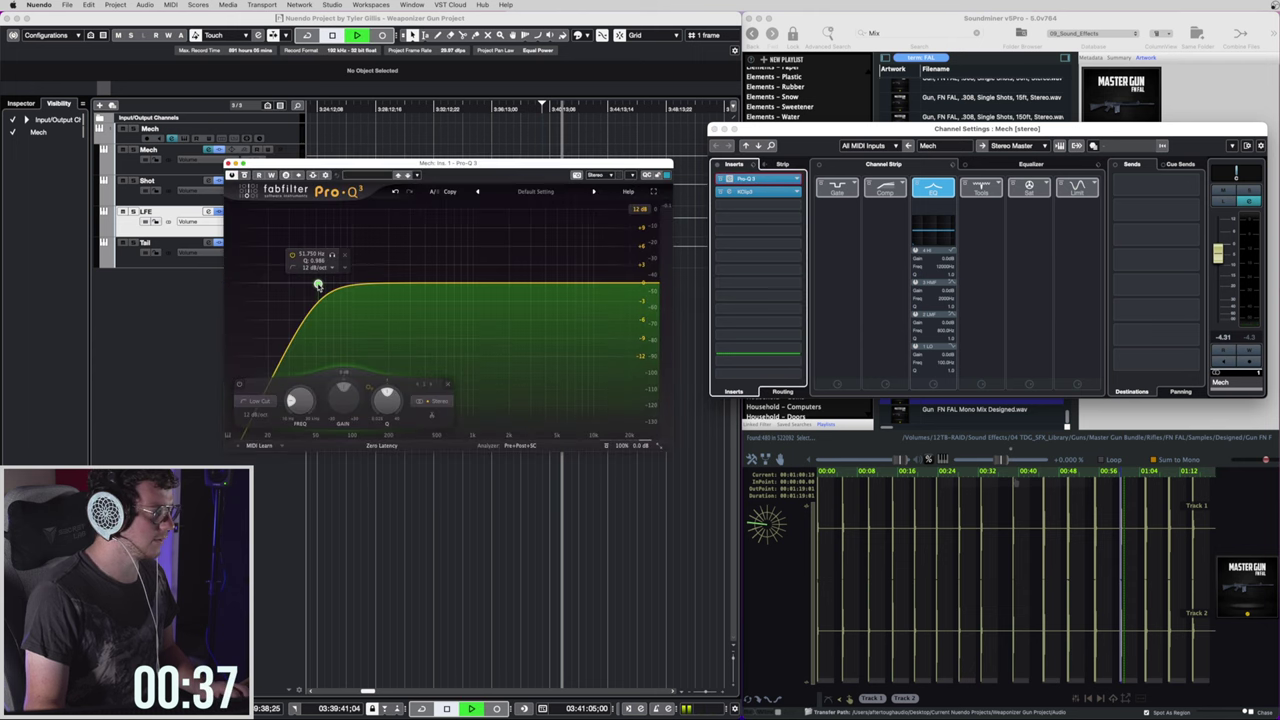
# With playback running and the Mech instrument track record-armed, raise the Mech channel's Low Cut to about 109 Hz.
pyautogui.press('space')
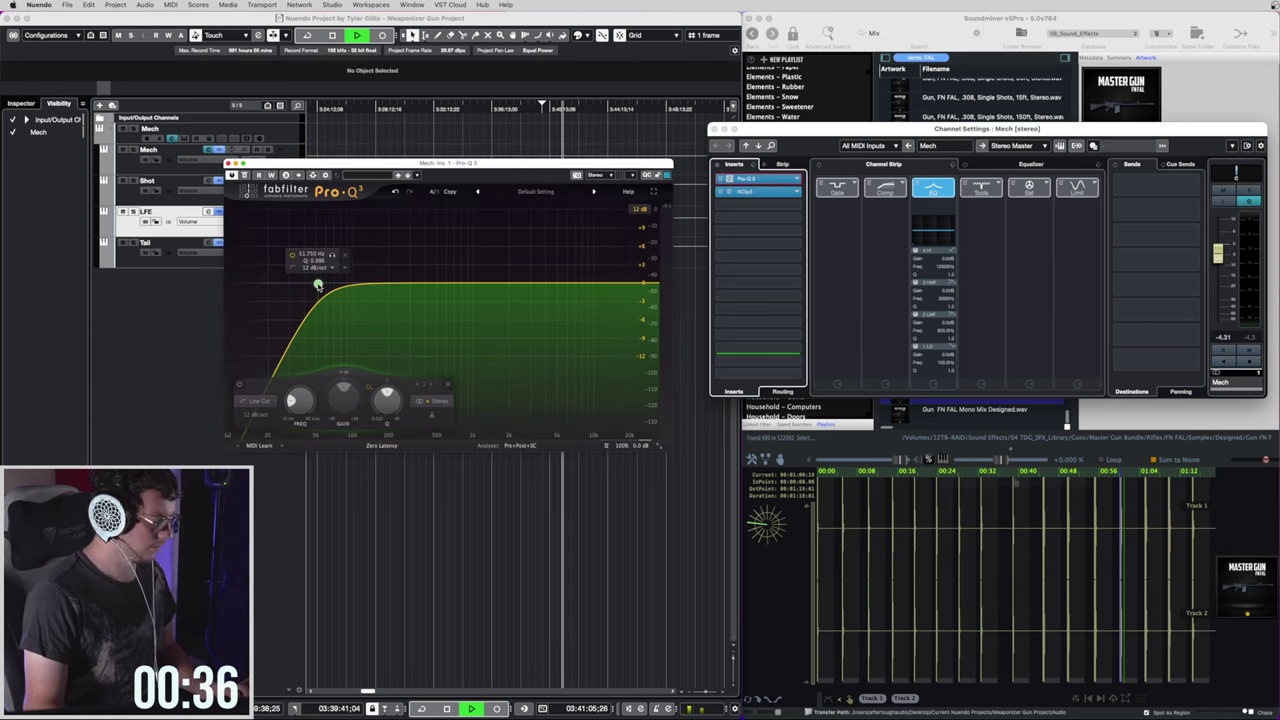
pyautogui.click(147, 138)
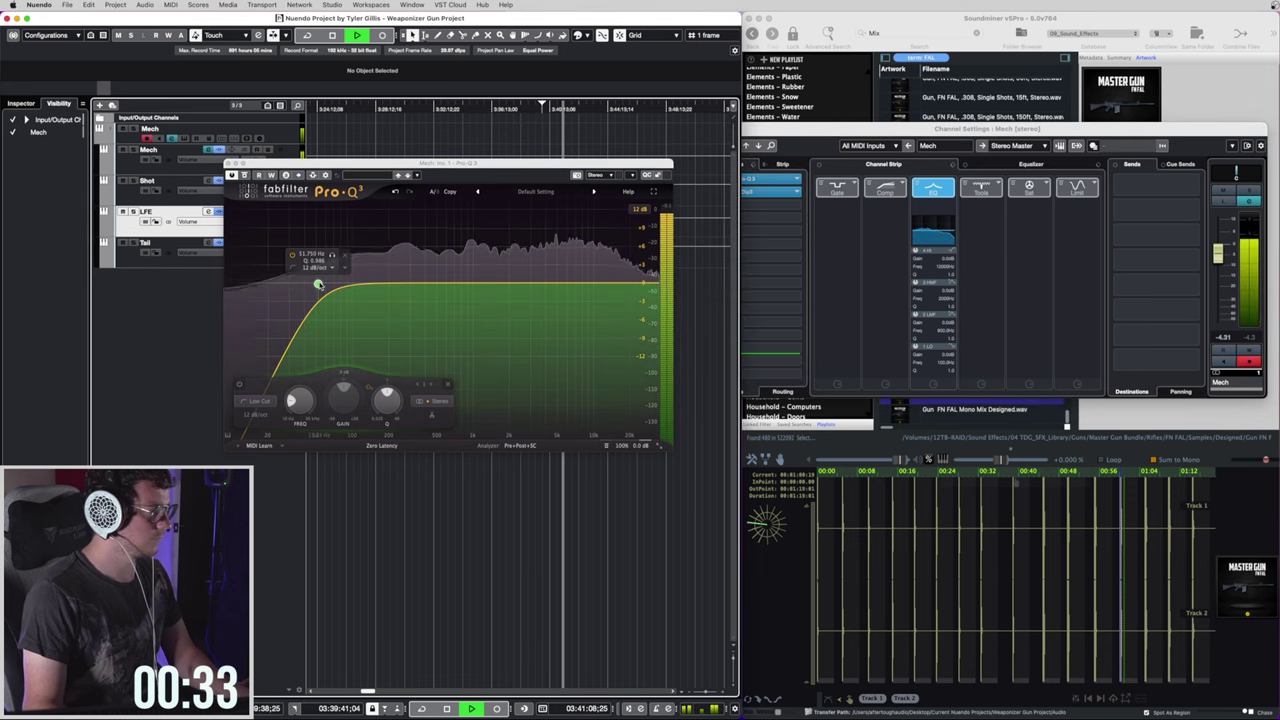
pyautogui.moveTo(317, 284); pyautogui.dragTo(357, 287)
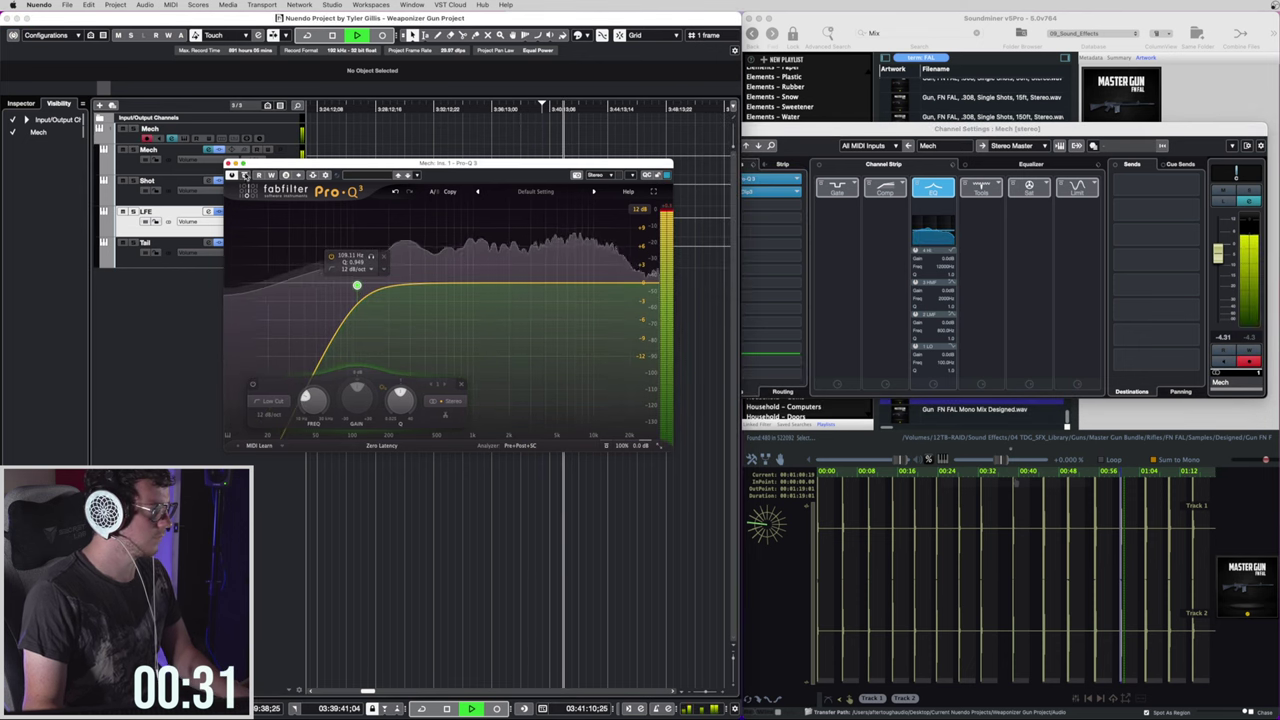
pyautogui.click(167, 211)
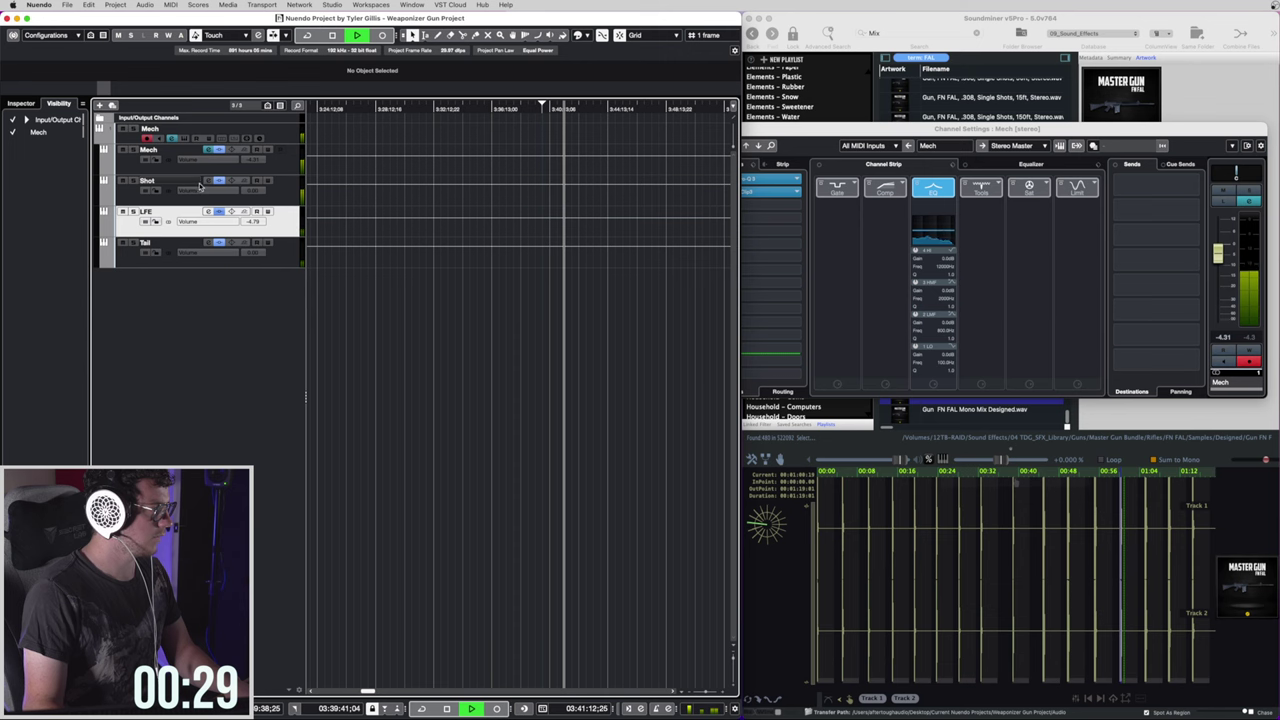
# Open the Shot channel's Pro-Q 3 insert and add a 12 dB/oct Low Cut to roll off its lowest frequencies.
pyautogui.click(207, 181)
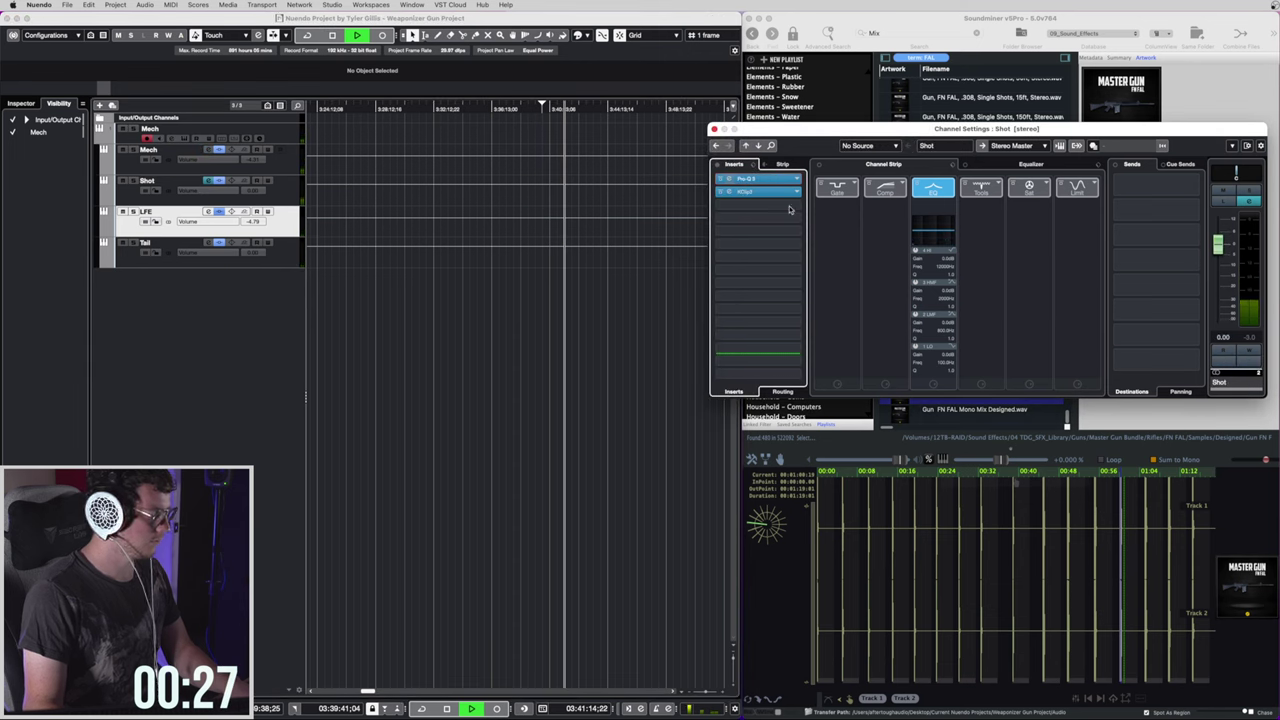
pyautogui.click(757, 178)
pyautogui.moveTo(519, 310); pyautogui.dragTo(588, 305)
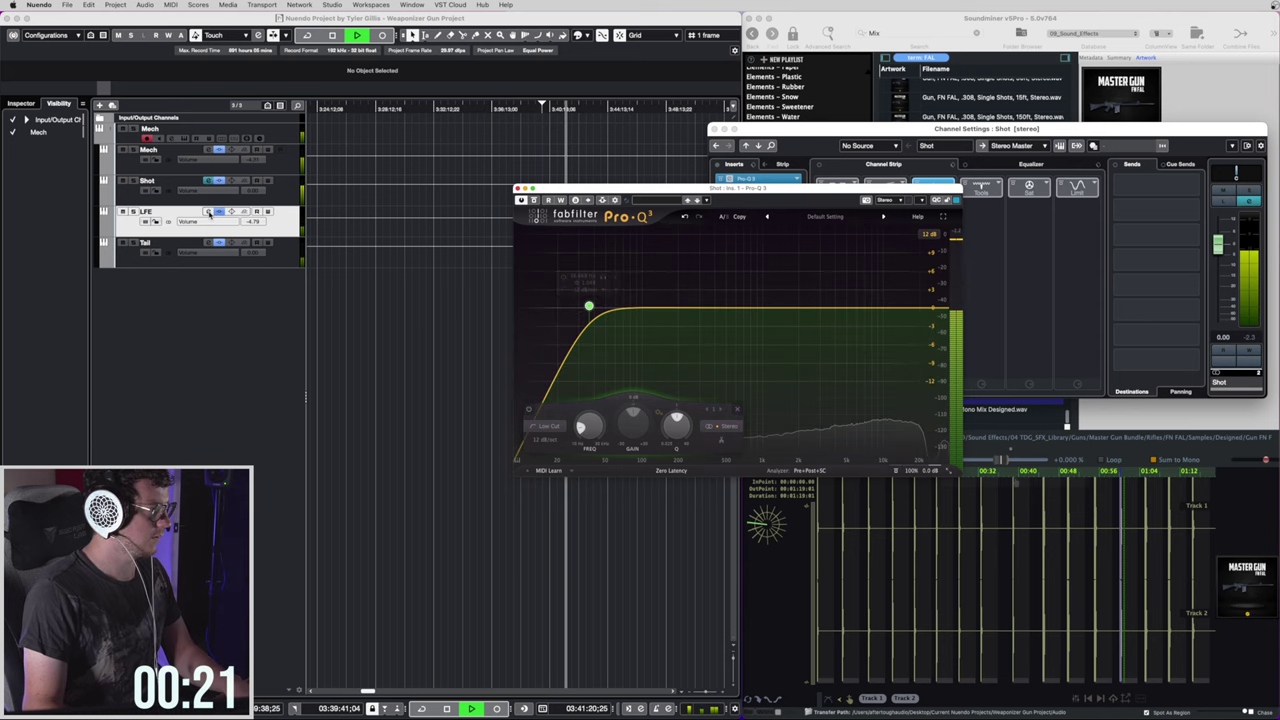
# Open the Tail channel's settings, review the Low Cut curve in Pro-Q 3, and close both windows.
pyautogui.click(208, 242)
pyautogui.click(745, 178)
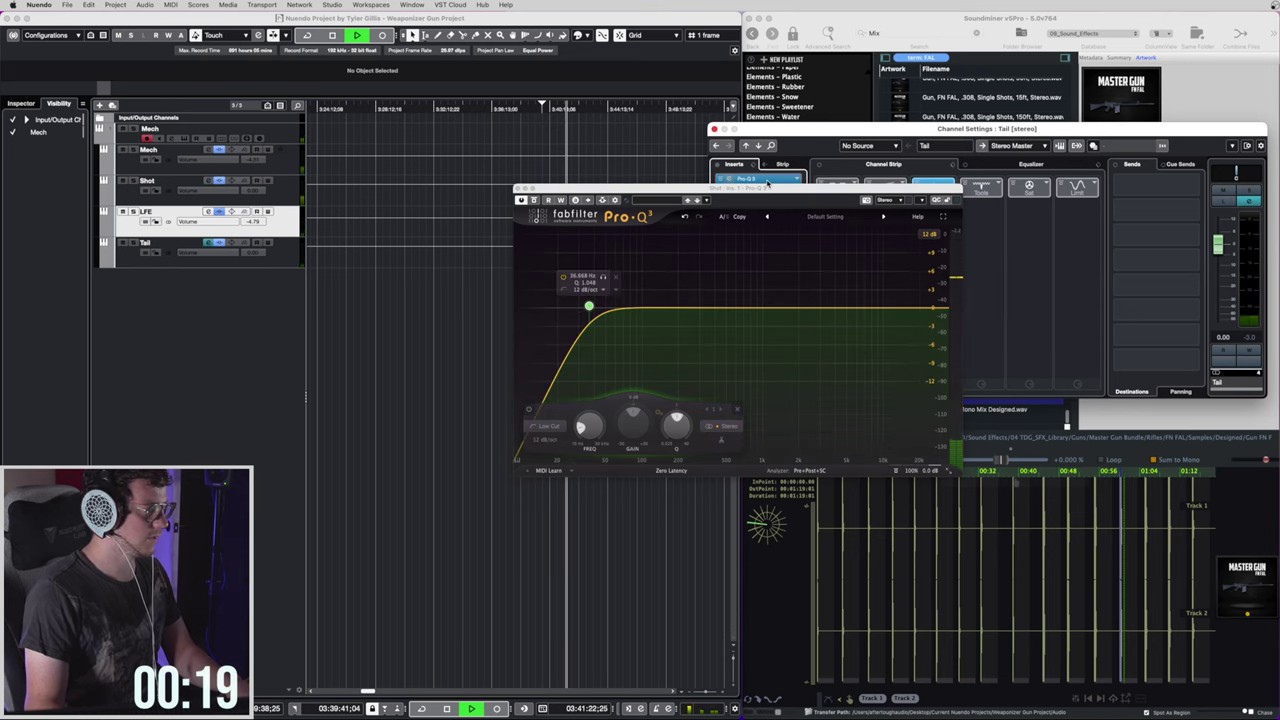
pyautogui.moveTo(638, 271); pyautogui.dragTo(825, 272)
pyautogui.click(641, 104)
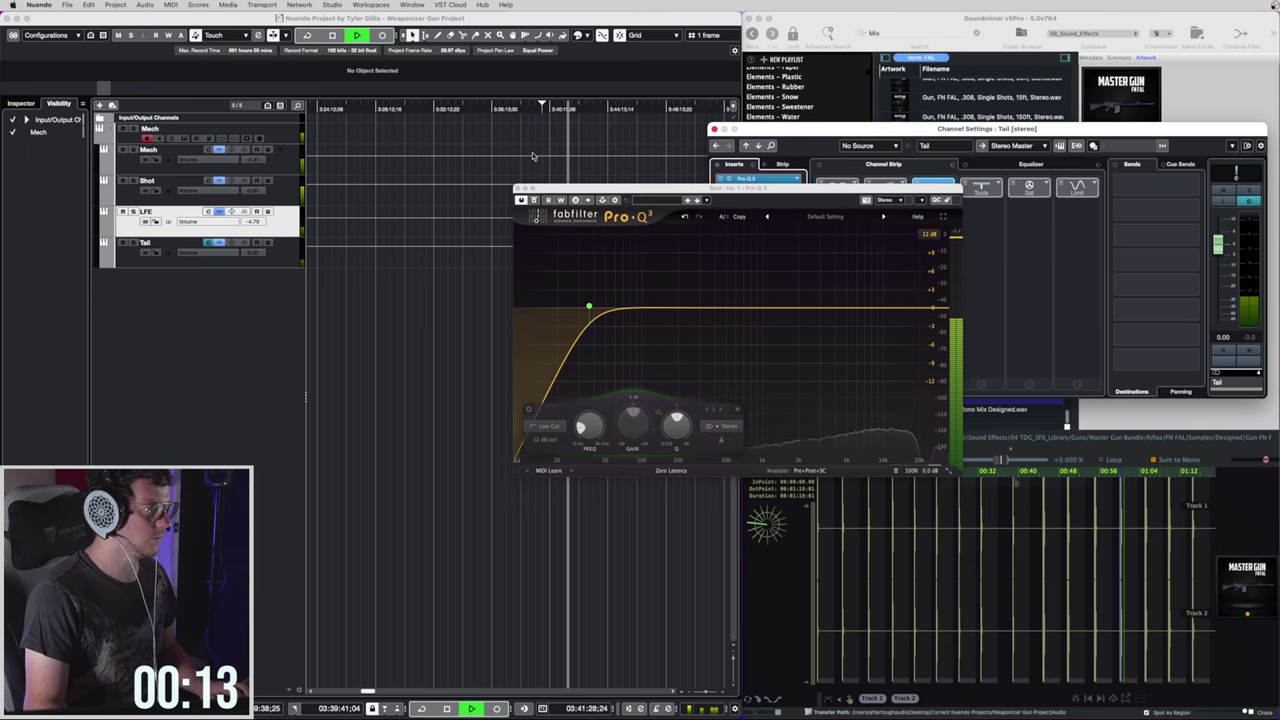
pyautogui.click(518, 189)
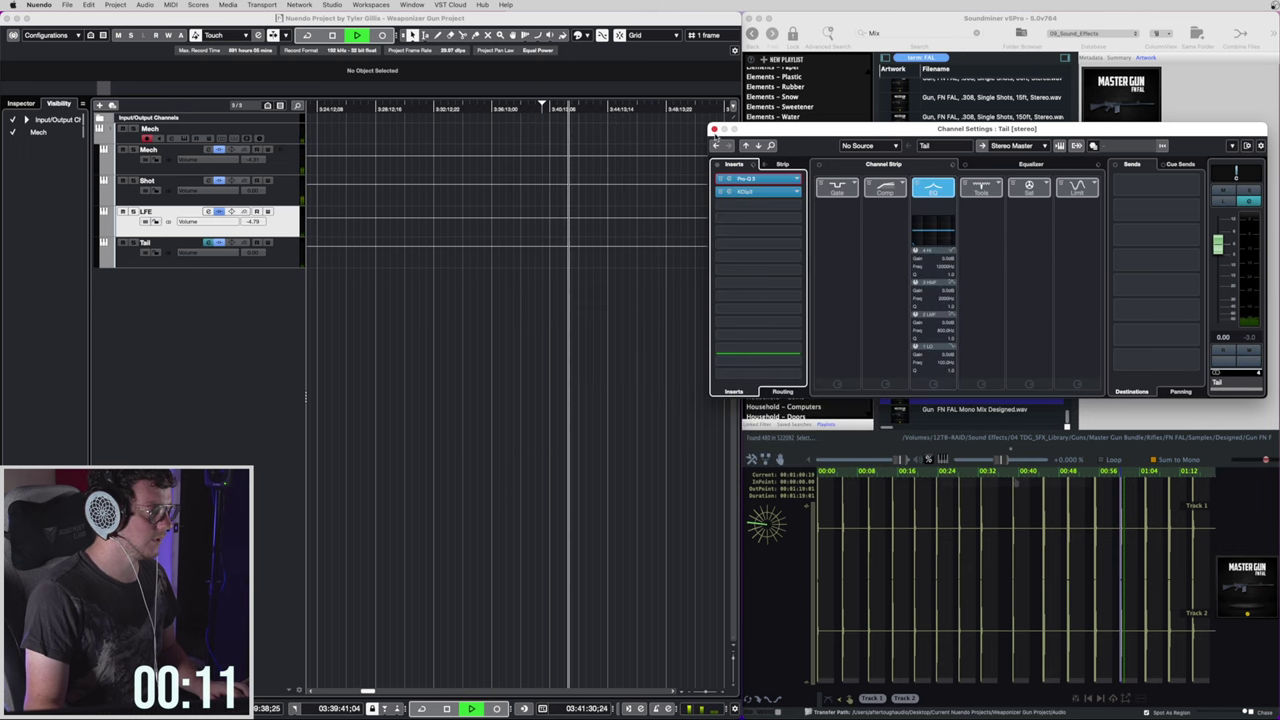
pyautogui.click(714, 130)
# Open the Mech channel's KClip 3 insert, dismiss the audio hardware and driver dialogs, and raise the clipper's In gain to 4.1 dB.
pyautogui.click(208, 150)
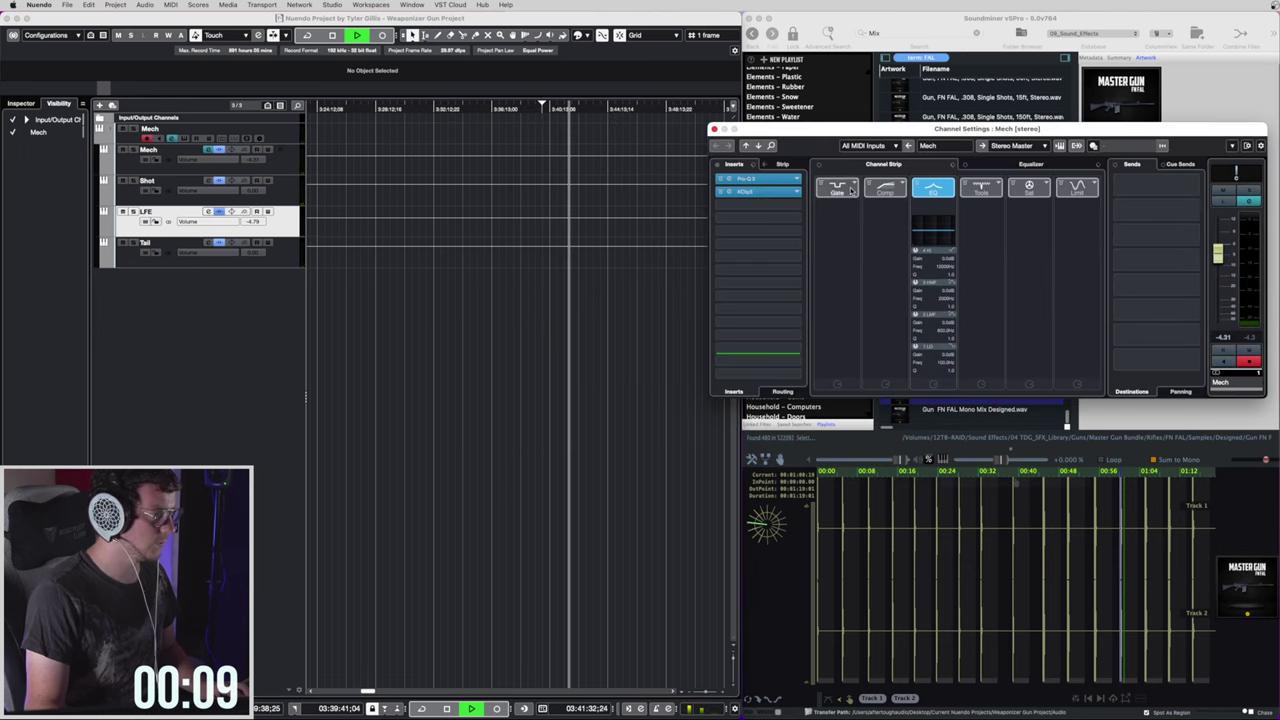
pyautogui.click(758, 192)
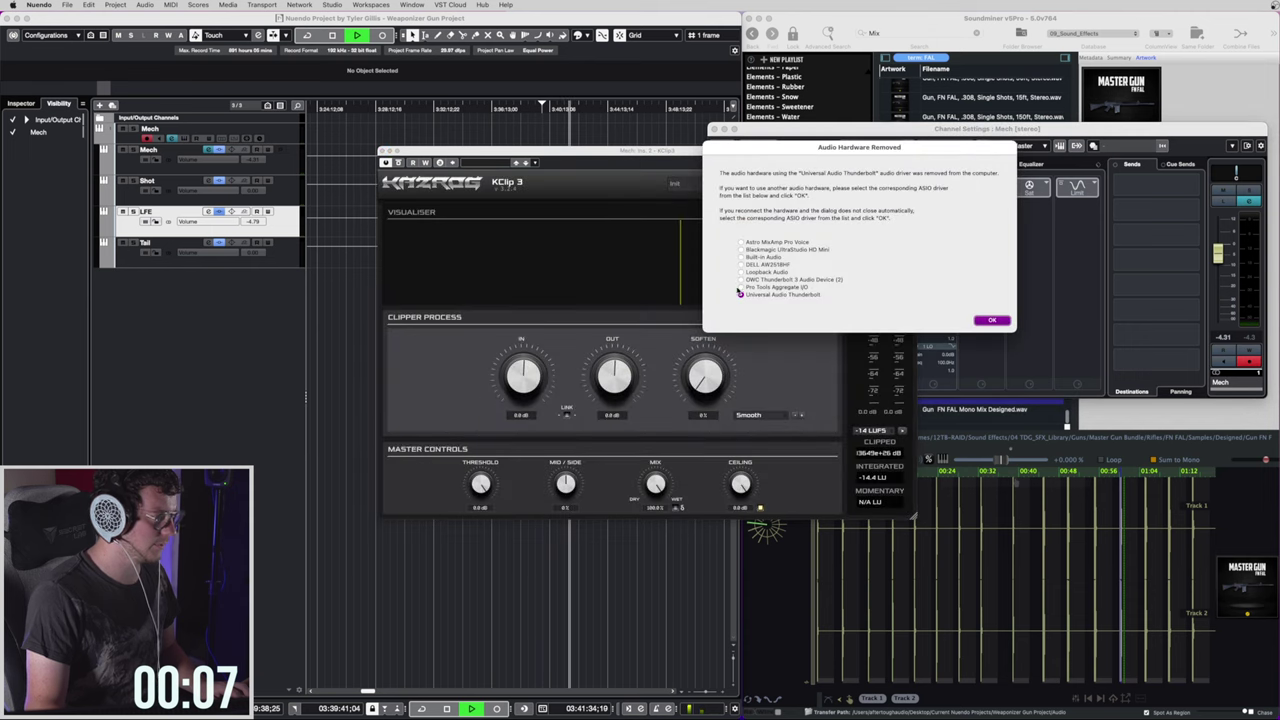
pyautogui.click(987, 318)
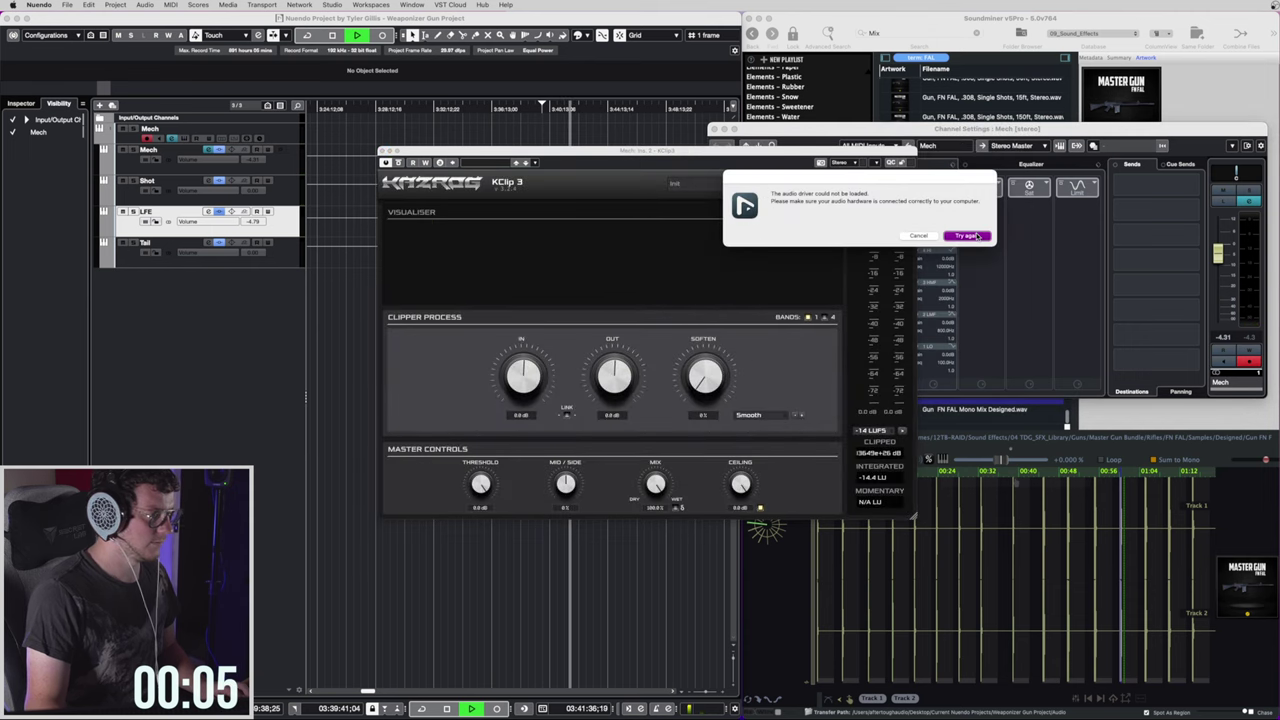
pyautogui.click(903, 235)
pyautogui.click(990, 283)
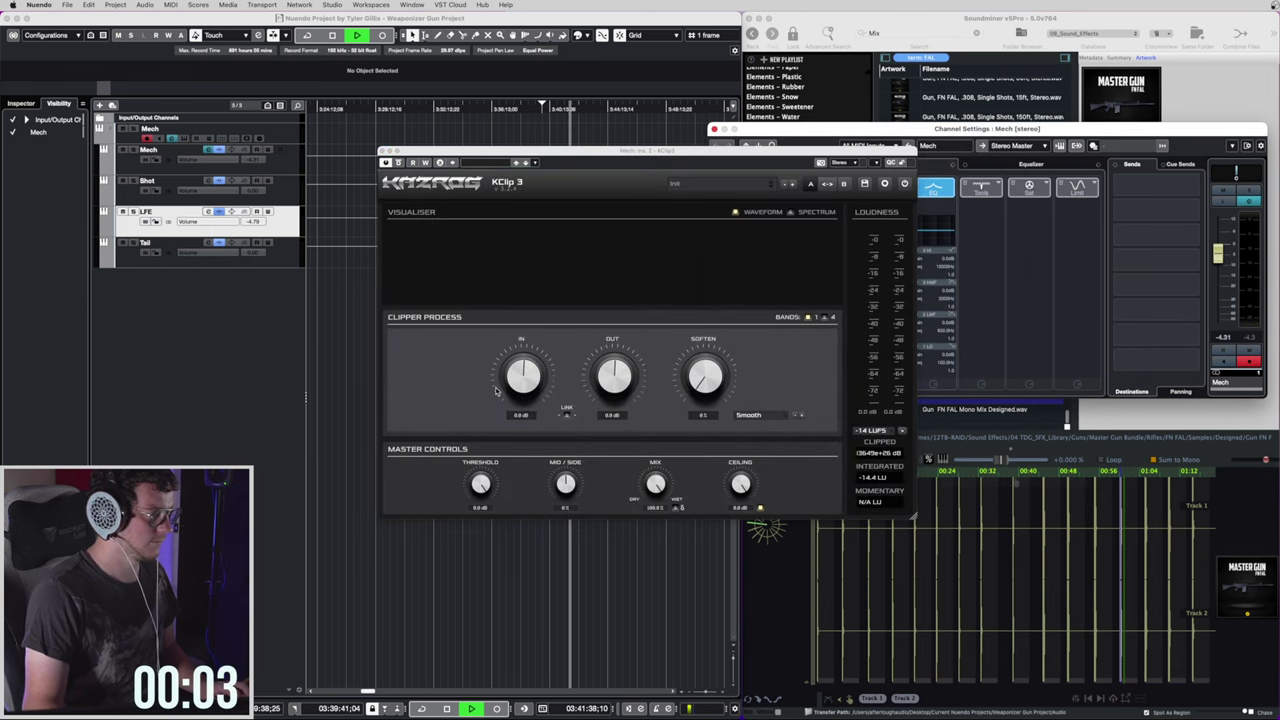
pyautogui.click(521, 367)
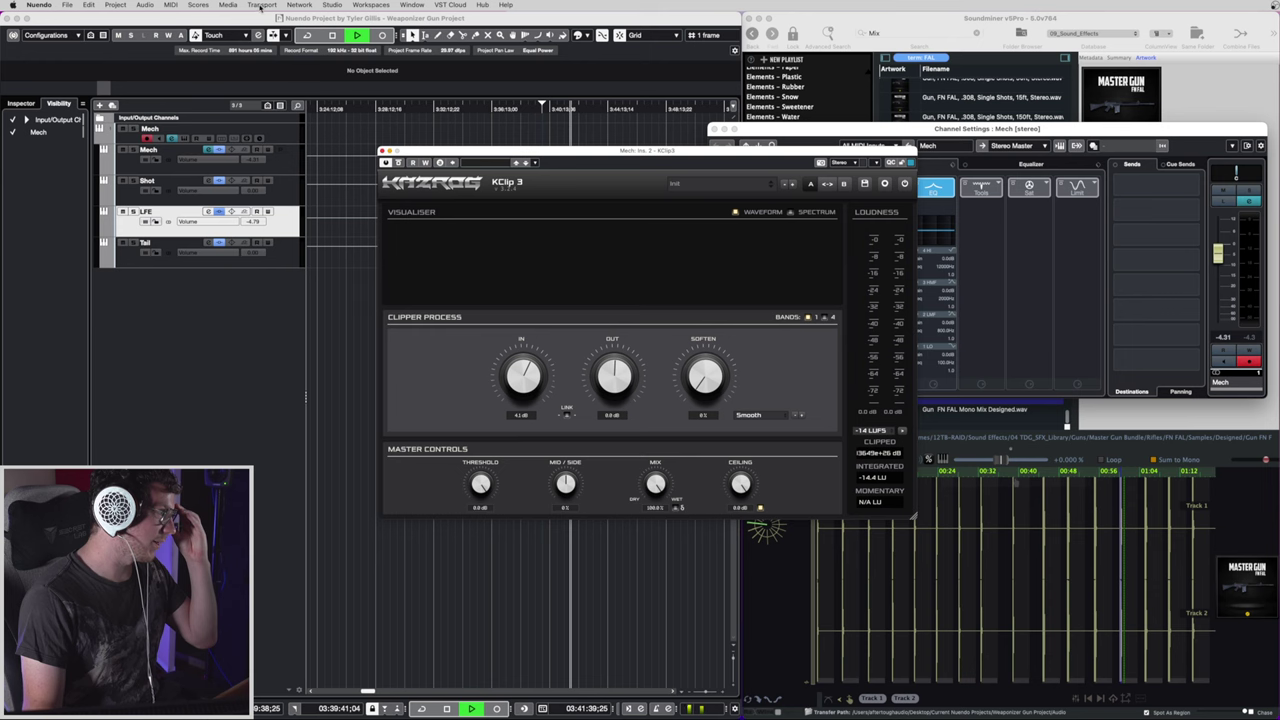
# Open Project Setup and set the record file format's sample rate to 96.000 kHz.
pyautogui.click(115, 5)
pyautogui.click(300, 394)
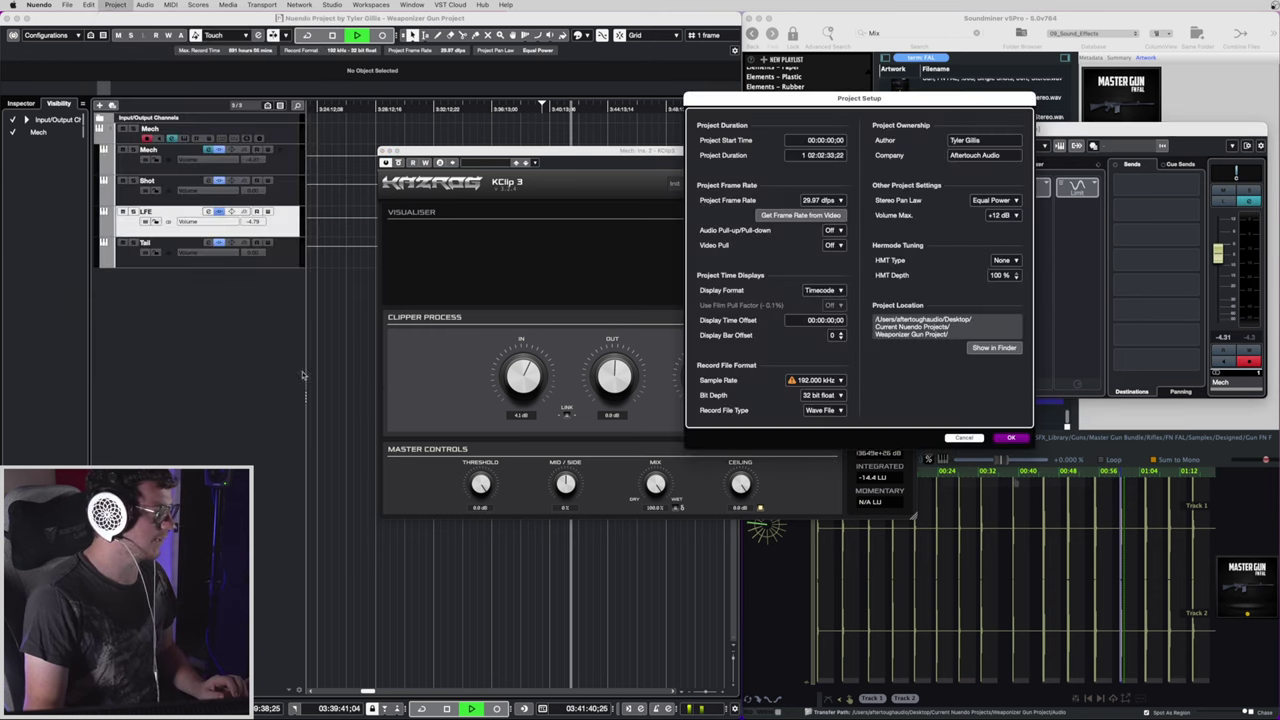
pyautogui.click(811, 390)
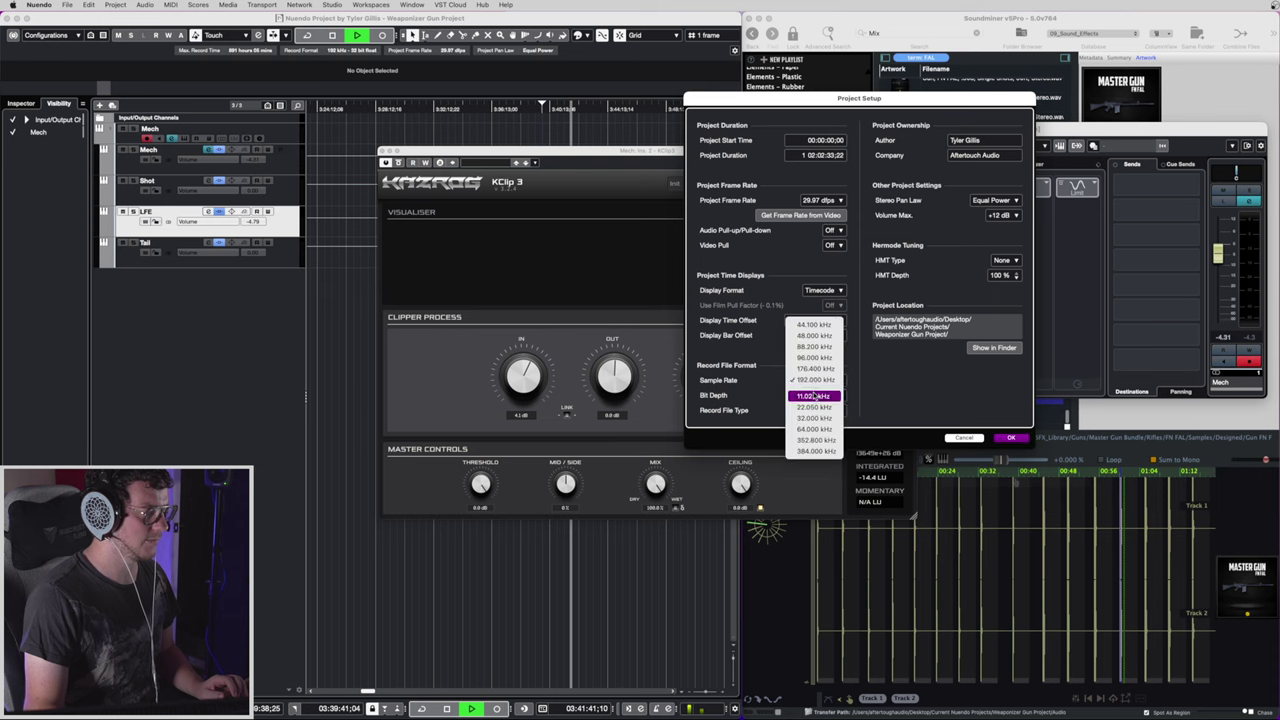
pyautogui.click(995, 470)
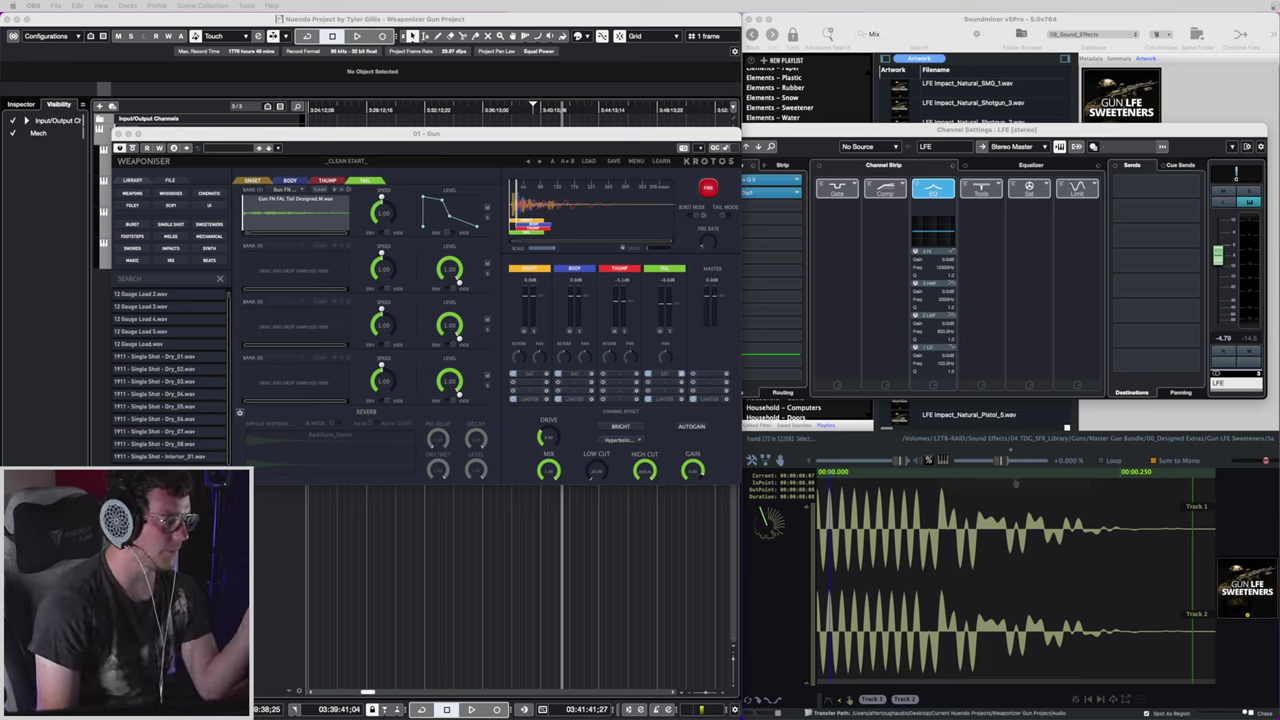
pyautogui.click(537, 390)
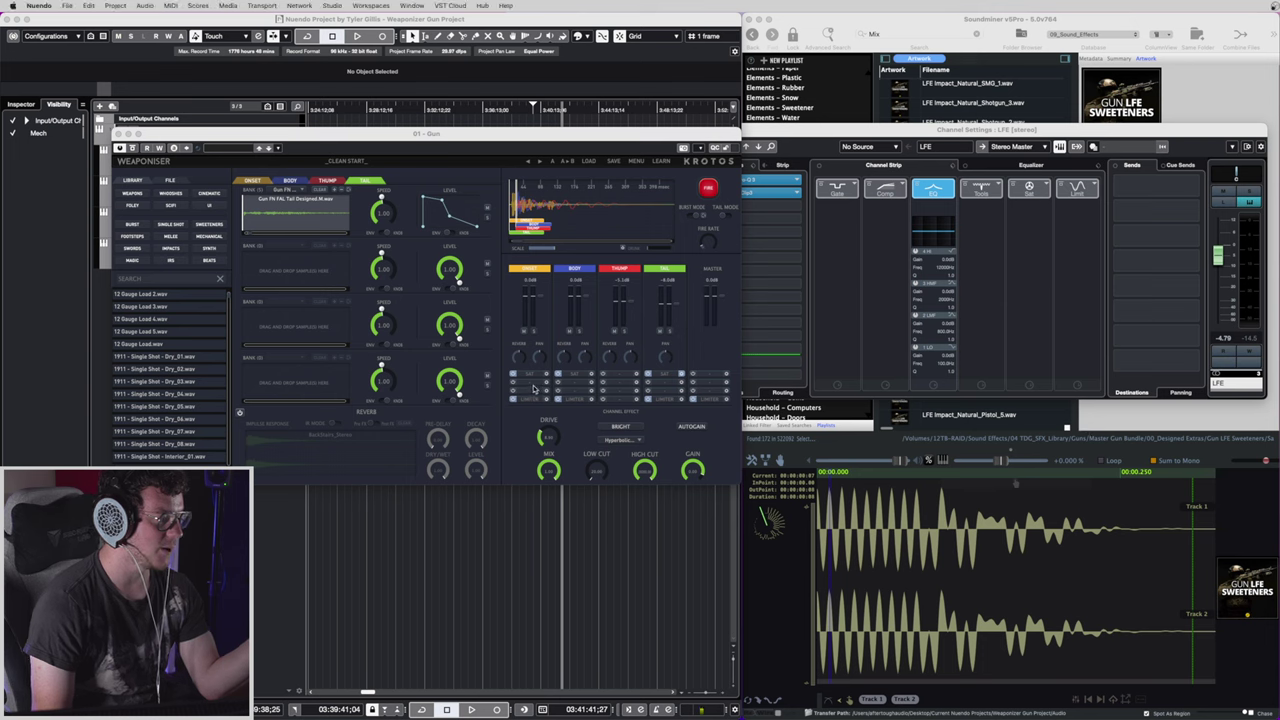